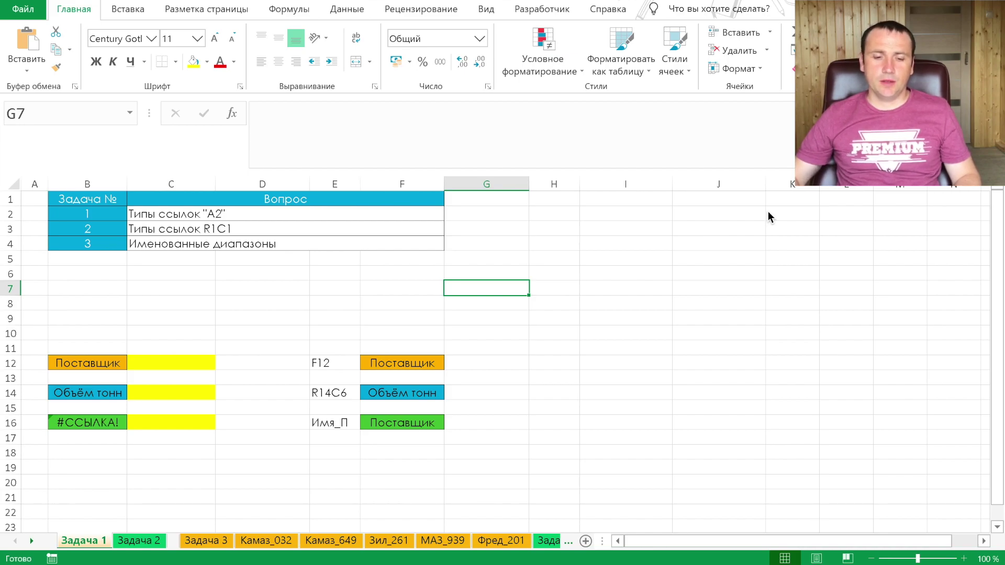
Step: Link C12 to E12 with =E12 so it shows the text F12
left_click(179, 365)
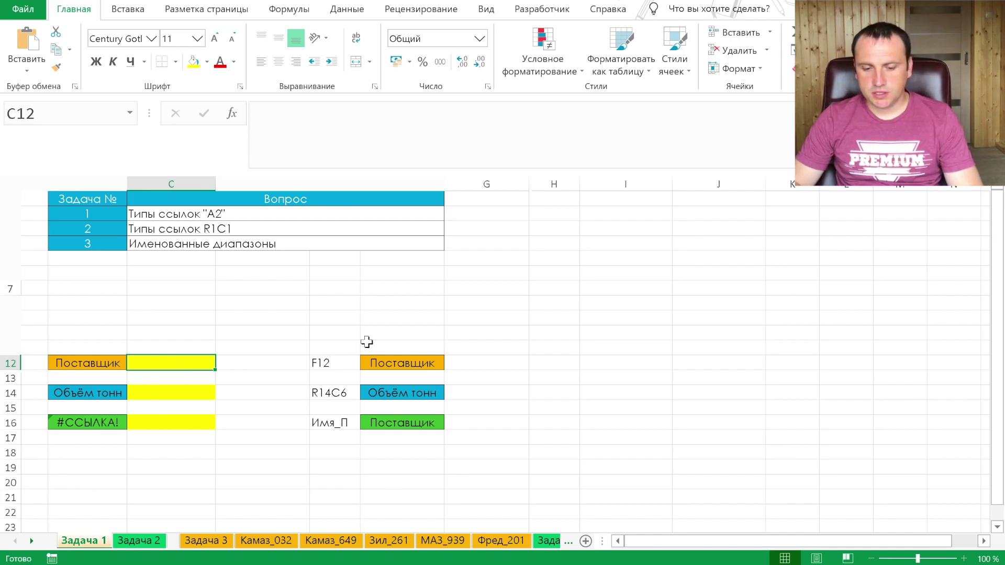
type("=")
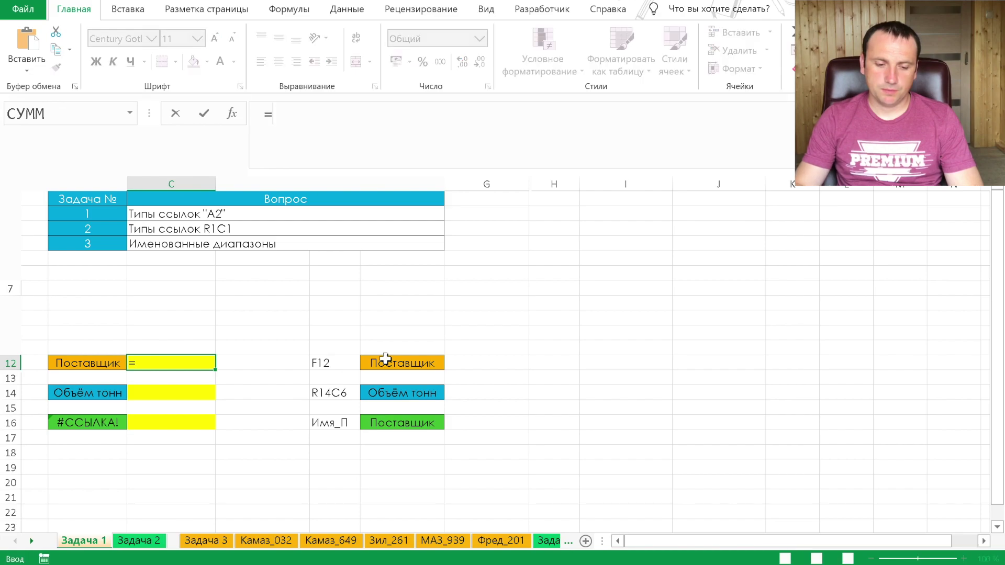
key("Right")
key("Right")
key("Return")
key("Up")
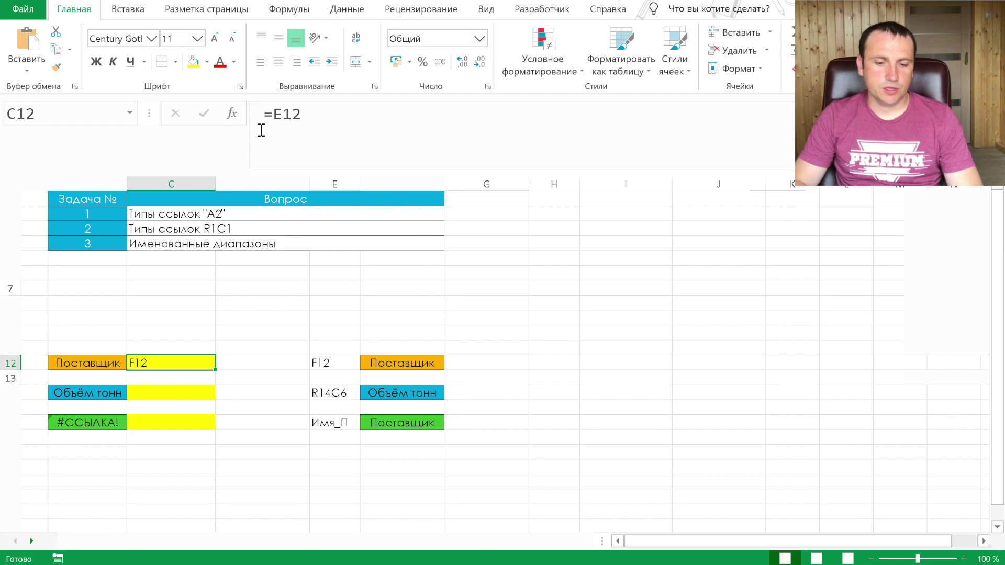
Step: Change C12 to =ДВССЫЛ(E12) so it returns Поставщик, and compare with E12
left_click(275, 113)
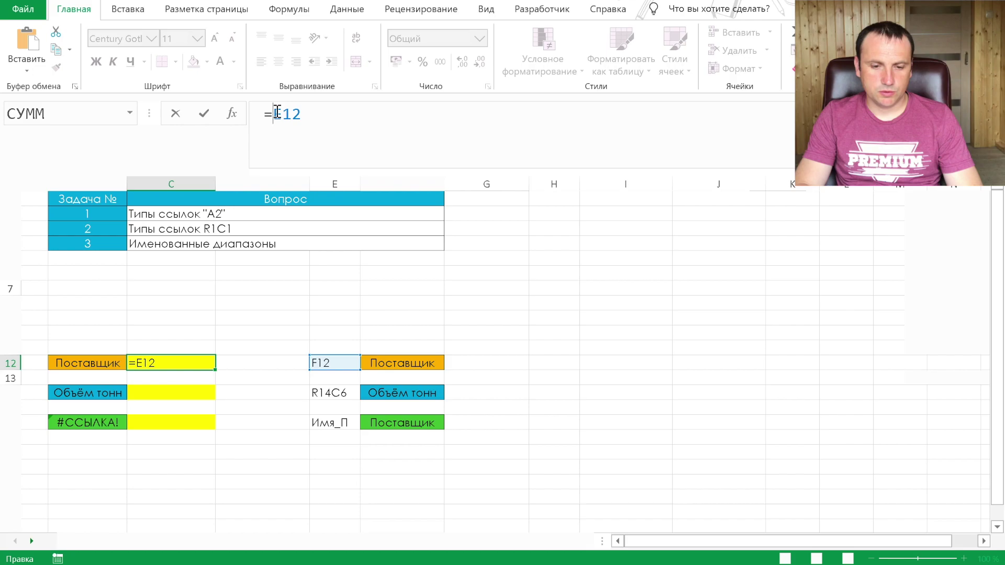
type("двс")
key("Tab")
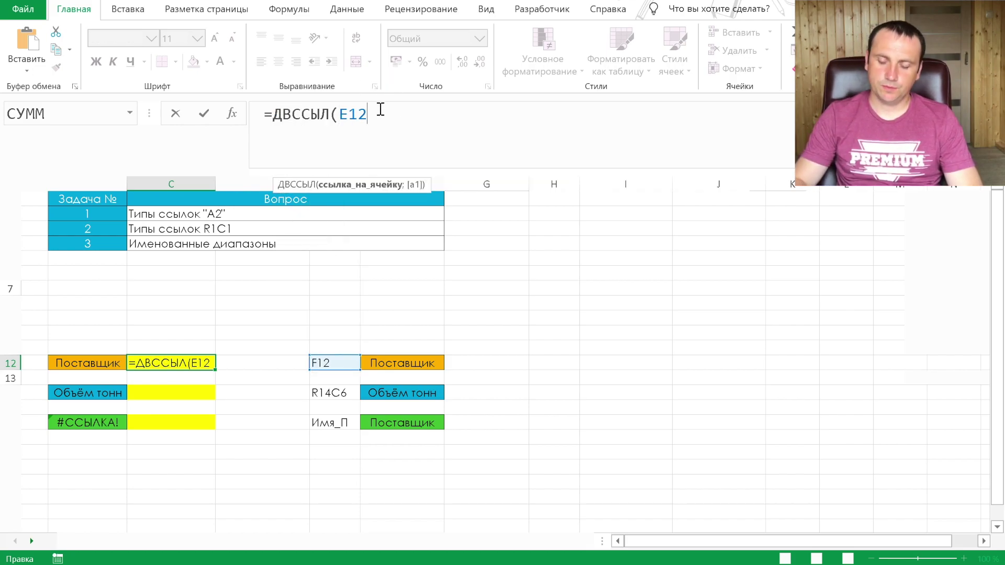
type(")")
key("Return")
key("Up")
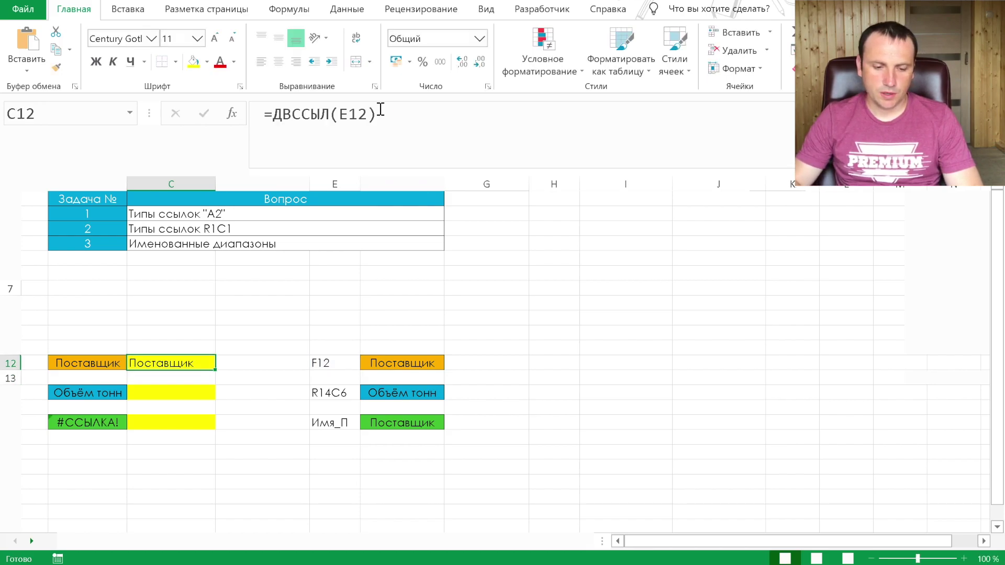
left_click(325, 365)
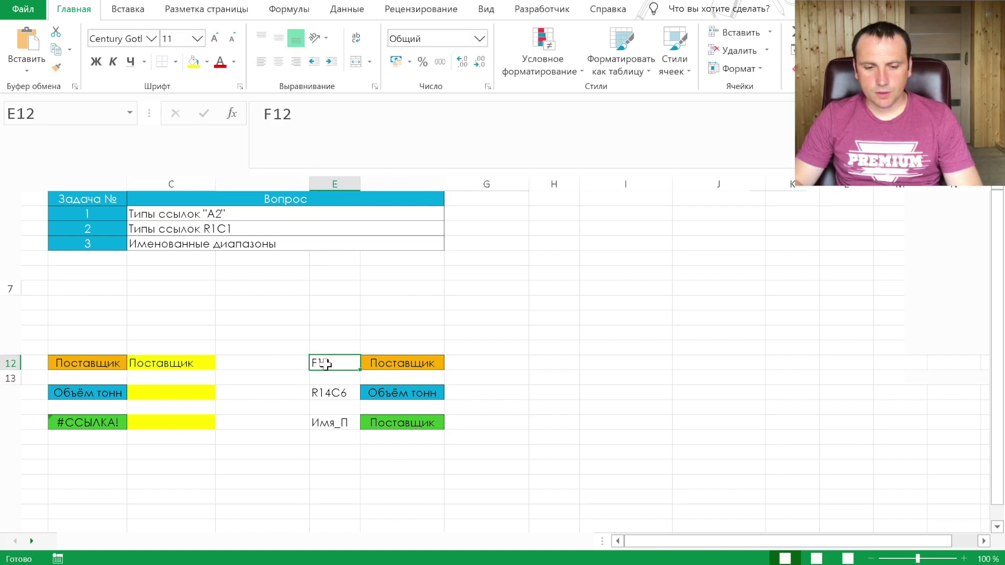
left_click(161, 361)
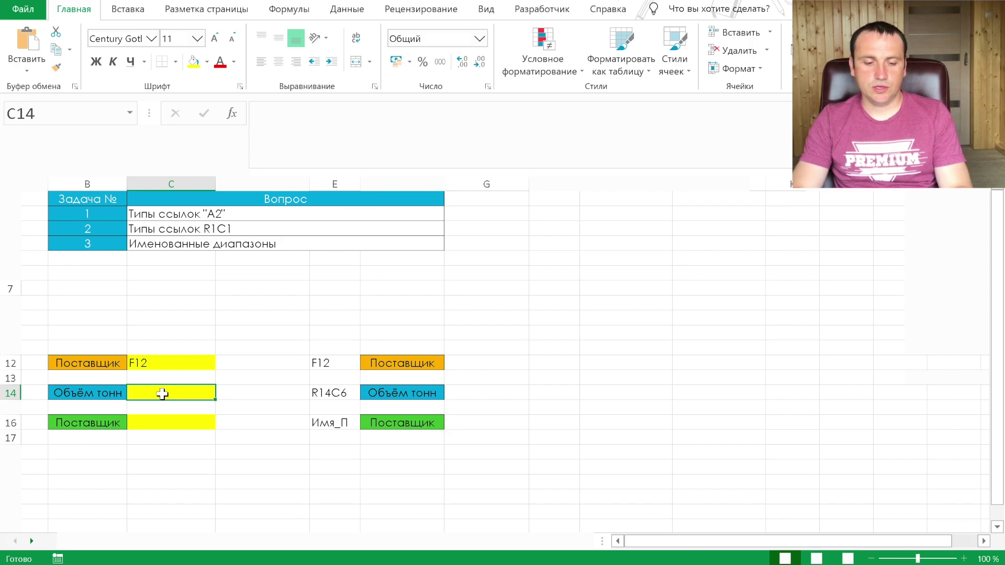
Step: Enter =ДВССЫЛ(E14;0) in C14 so the R1C1 text in E14 returns Объём тонн
type("=дв")
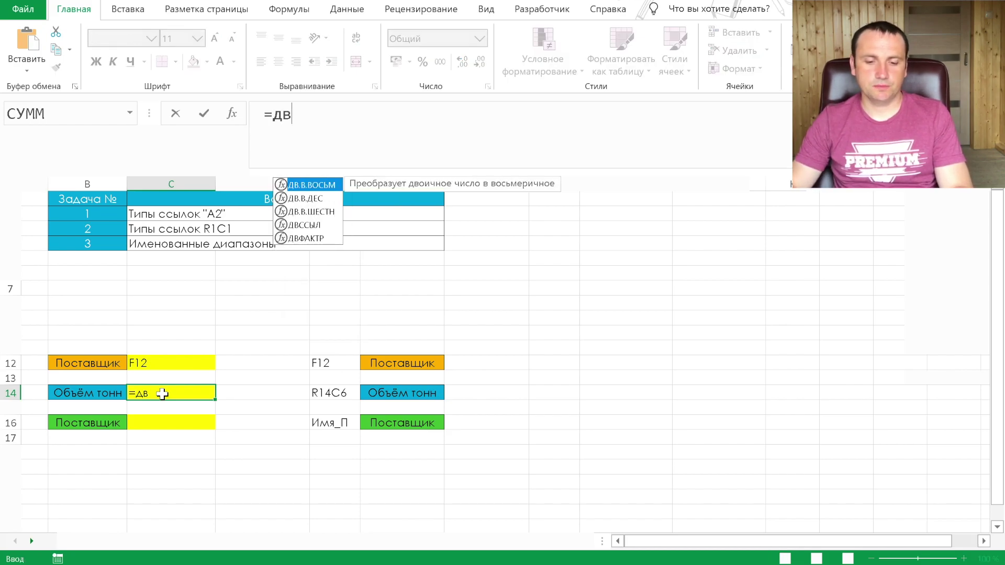
key("Down")
key("Down")
key("Down")
key("Tab")
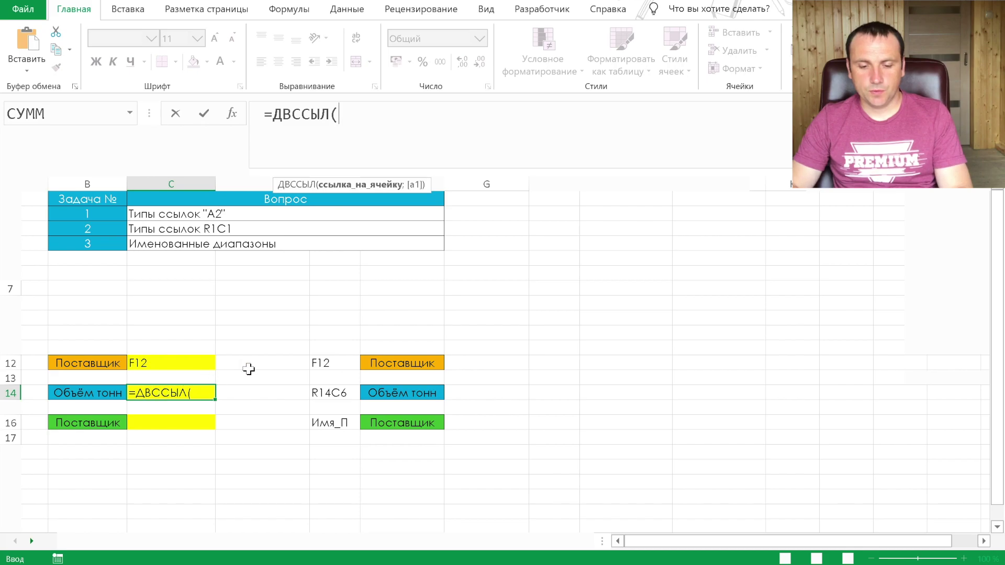
left_click(322, 396)
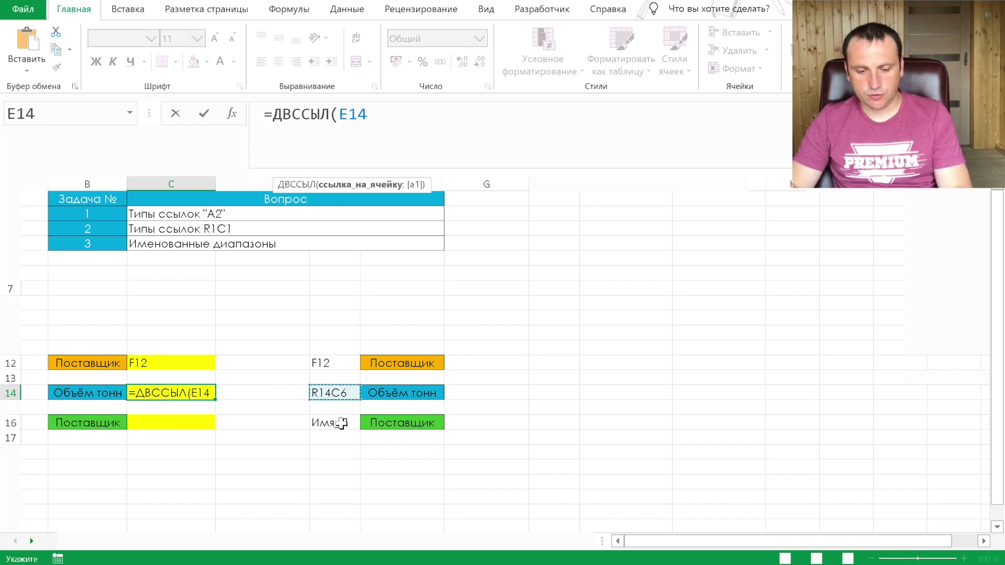
type(";")
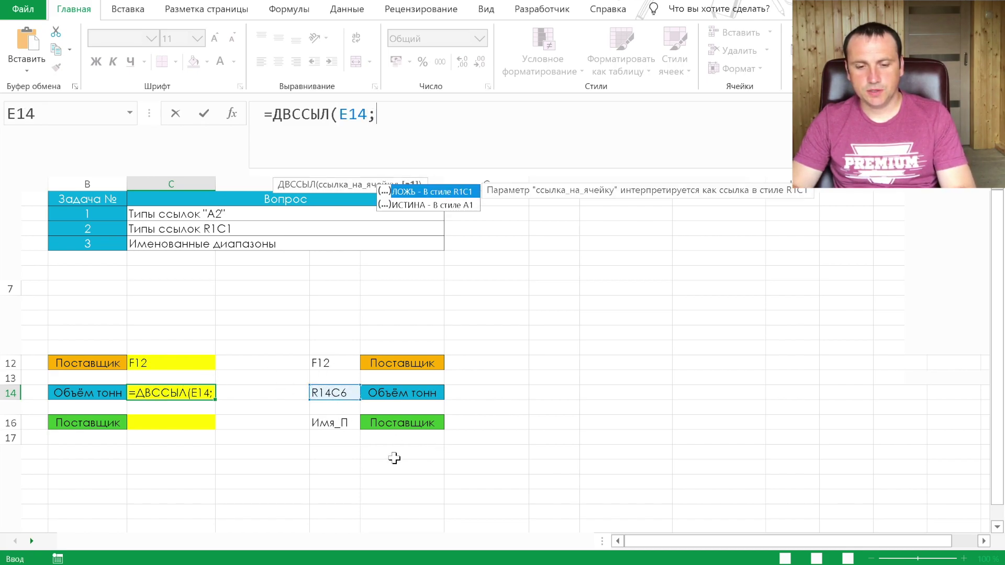
type("0)")
key("Return")
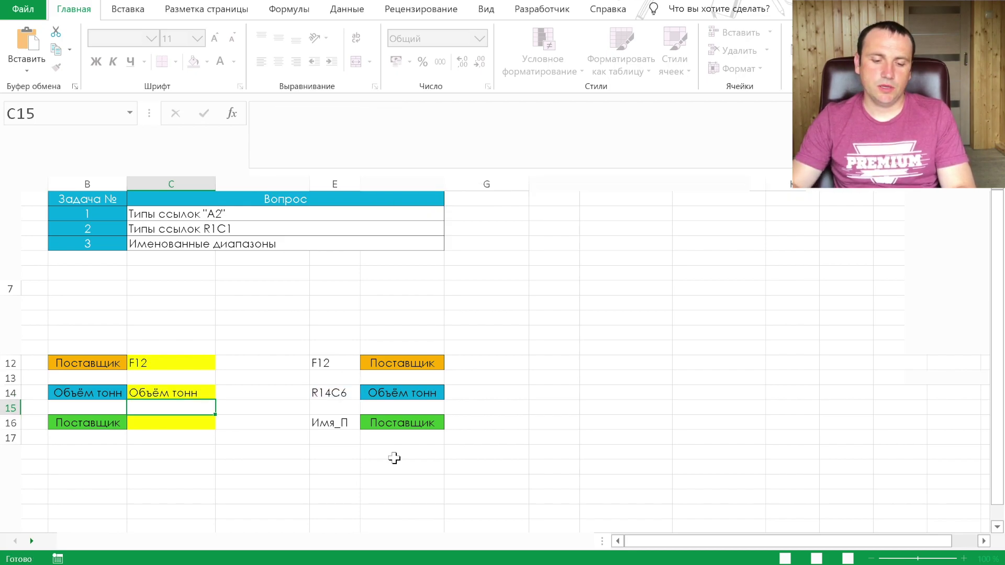
left_click(344, 394)
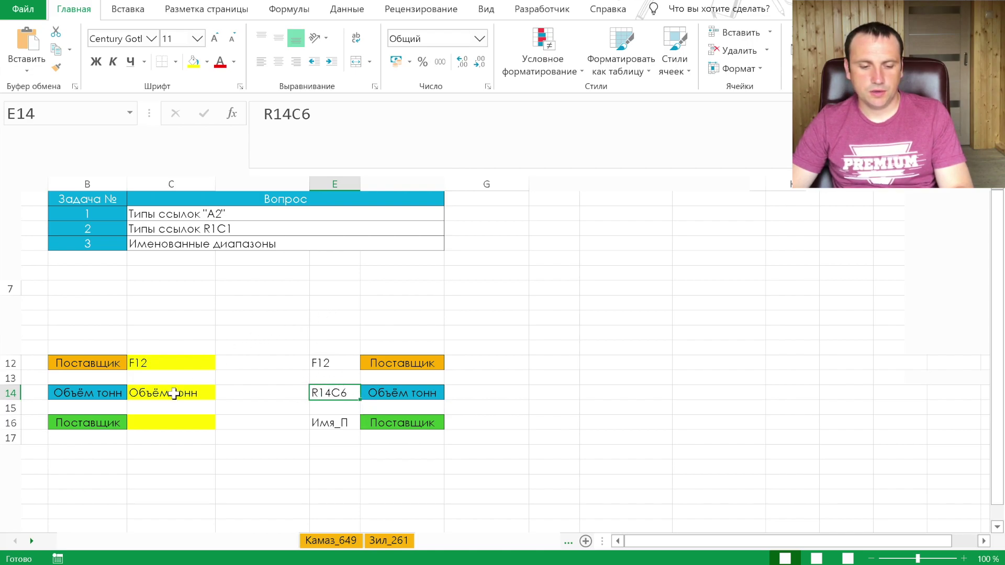
Step: Enter =ДВССЫЛ(E16) in C16
left_click(151, 423)
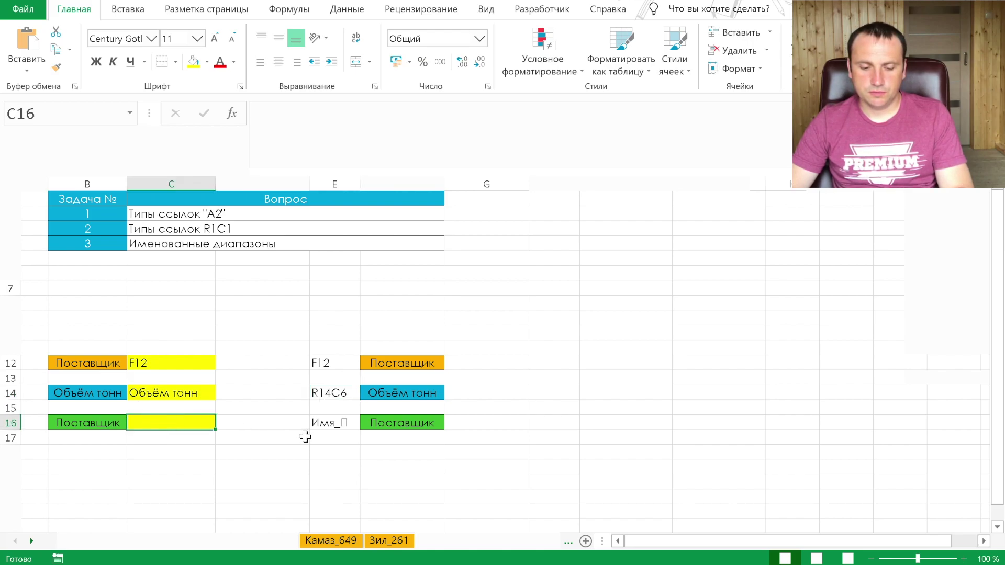
type("=")
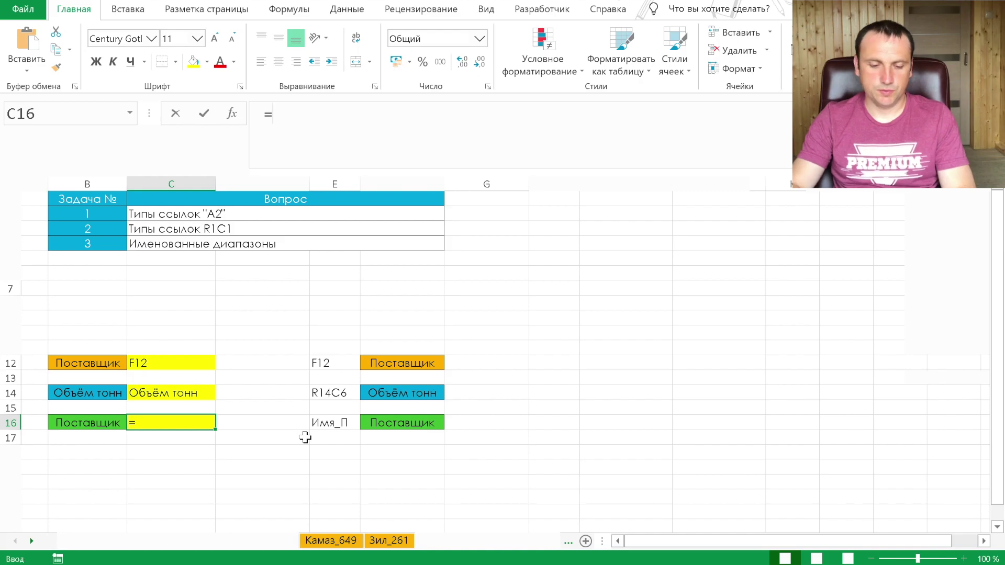
type("двс")
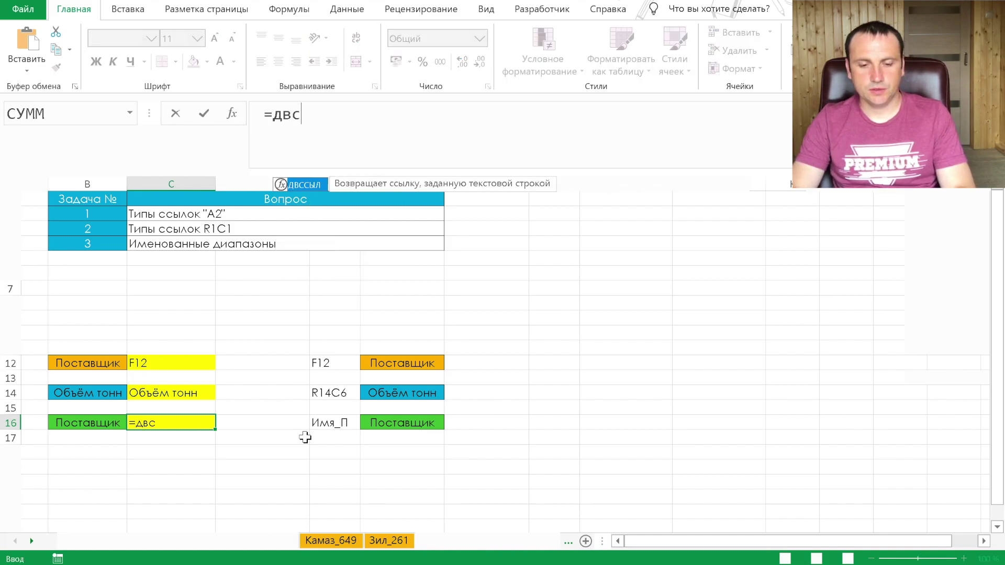
key("Tab")
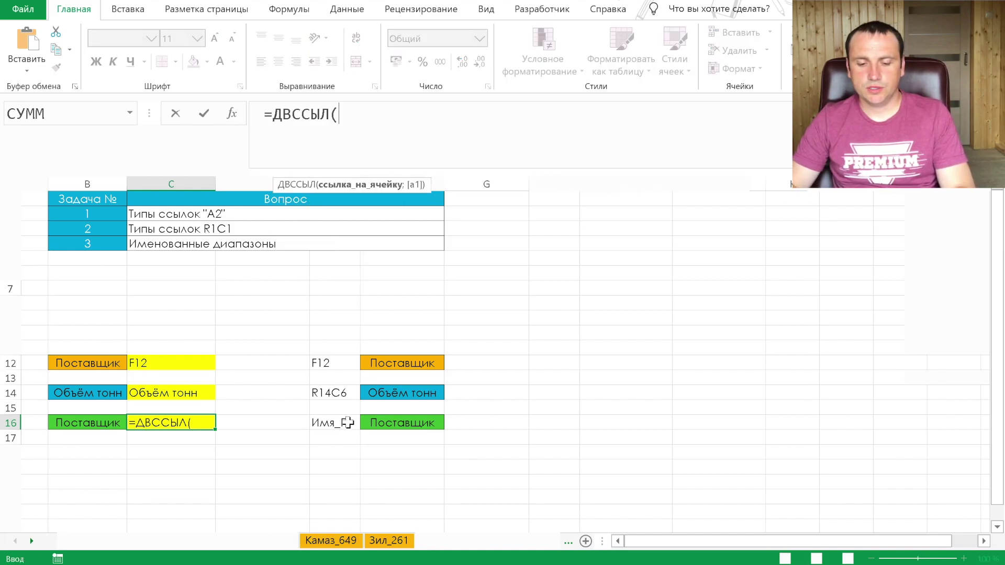
left_click(349, 423)
key("Return")
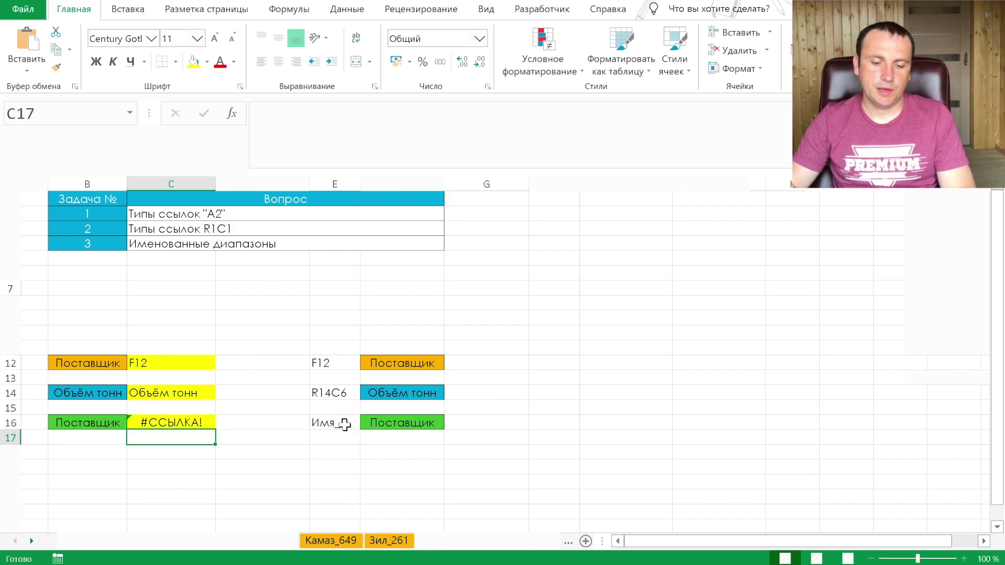
Step: Name cell F16 Имя_П so C16 resolves to Поставщик, then move to Задача 2
left_click(382, 419)
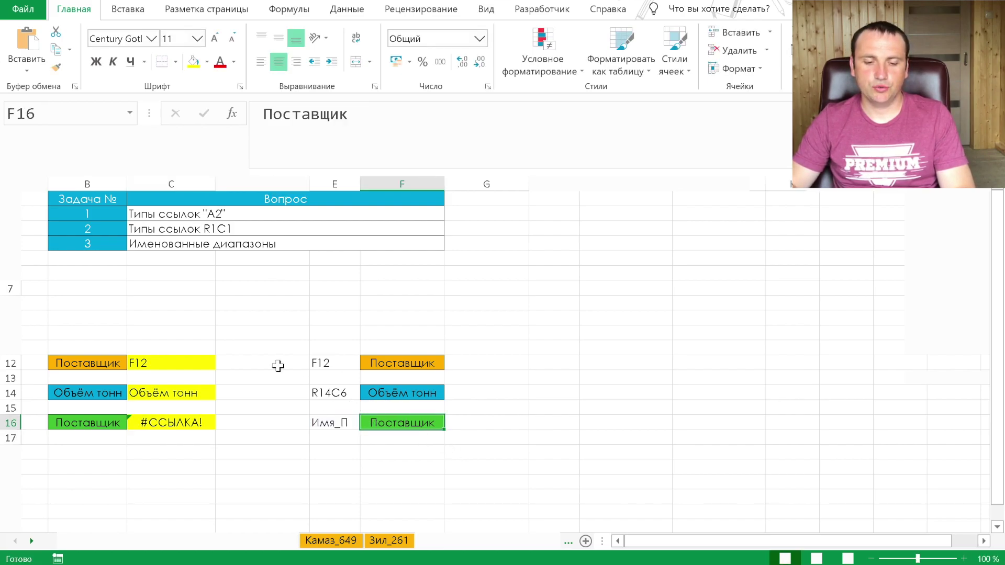
left_click(44, 117)
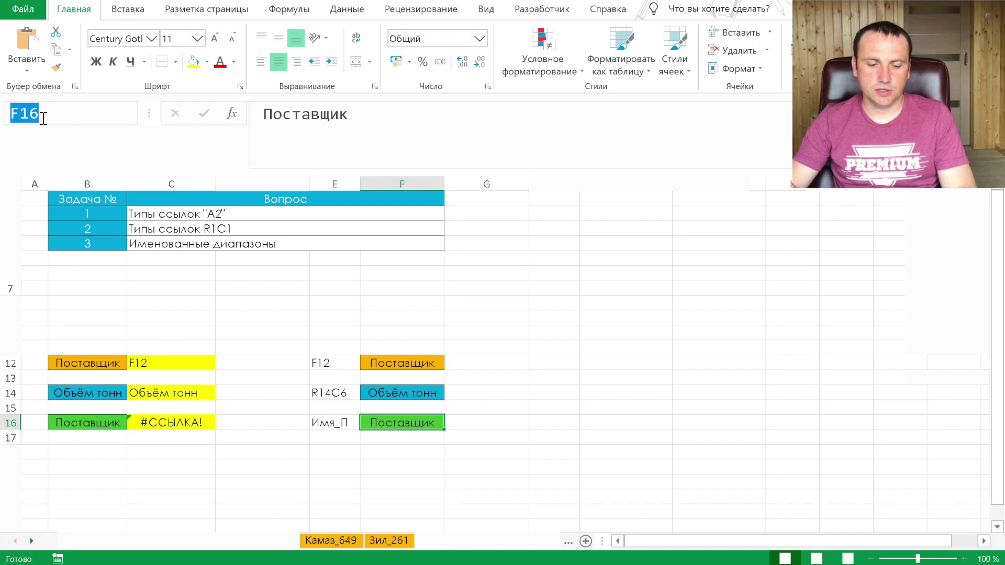
type("Имя_П")
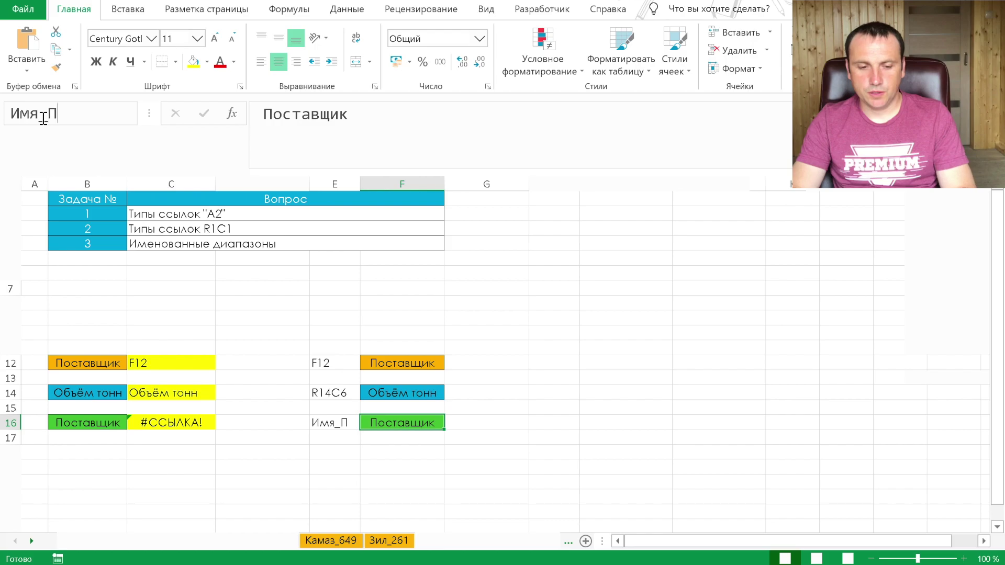
key("Return")
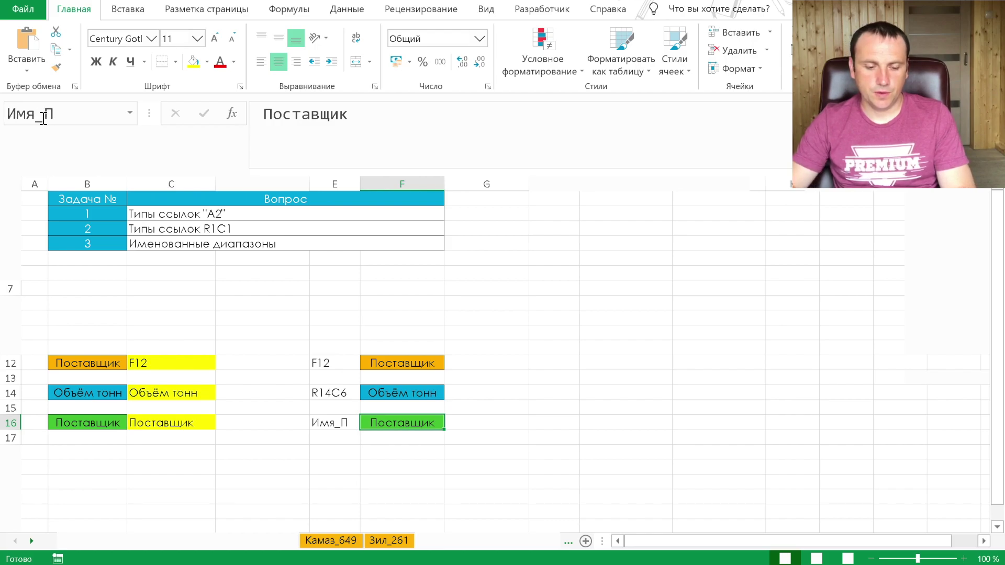
left_click(158, 424)
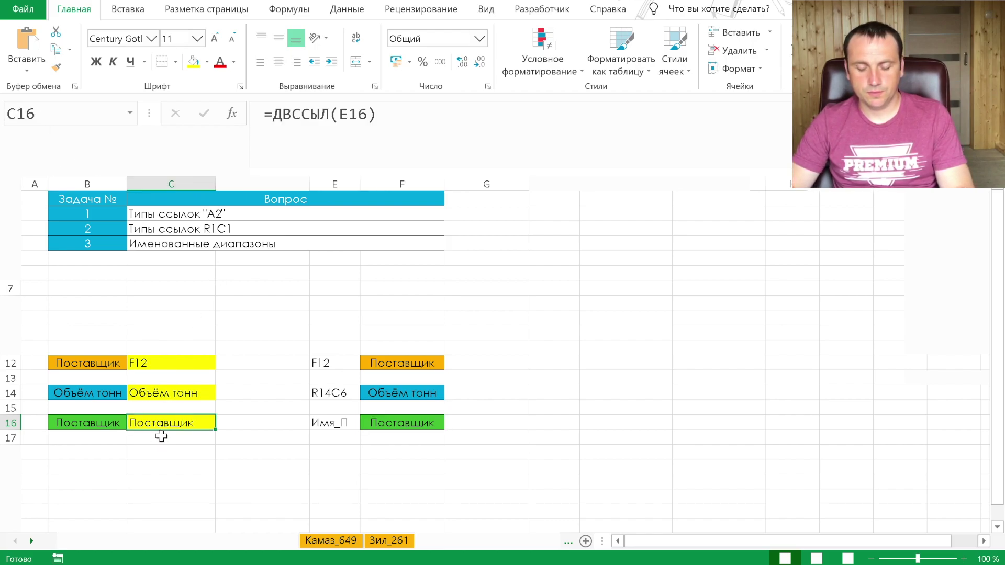
left_click(161, 436)
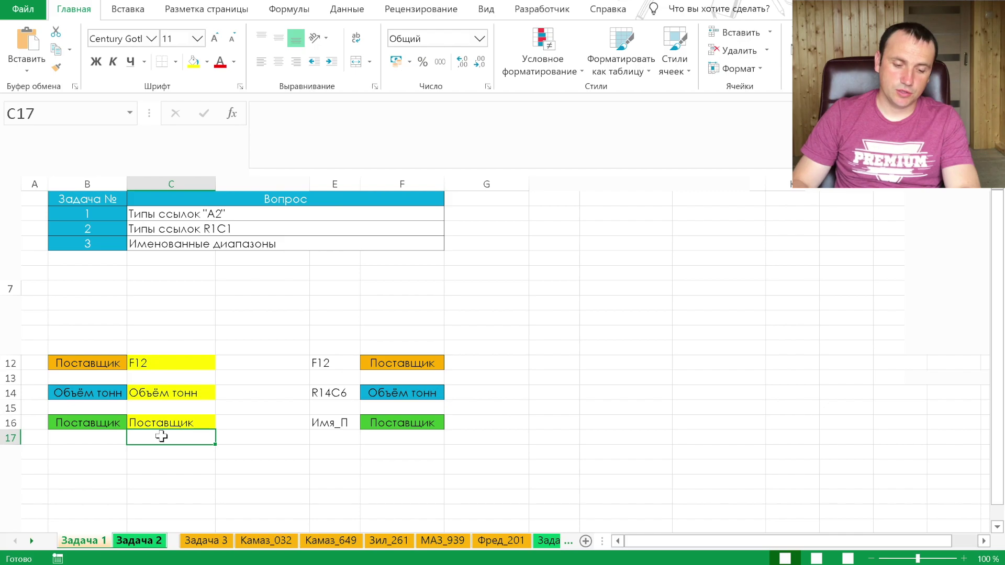
key("ctrl+Page_Down")
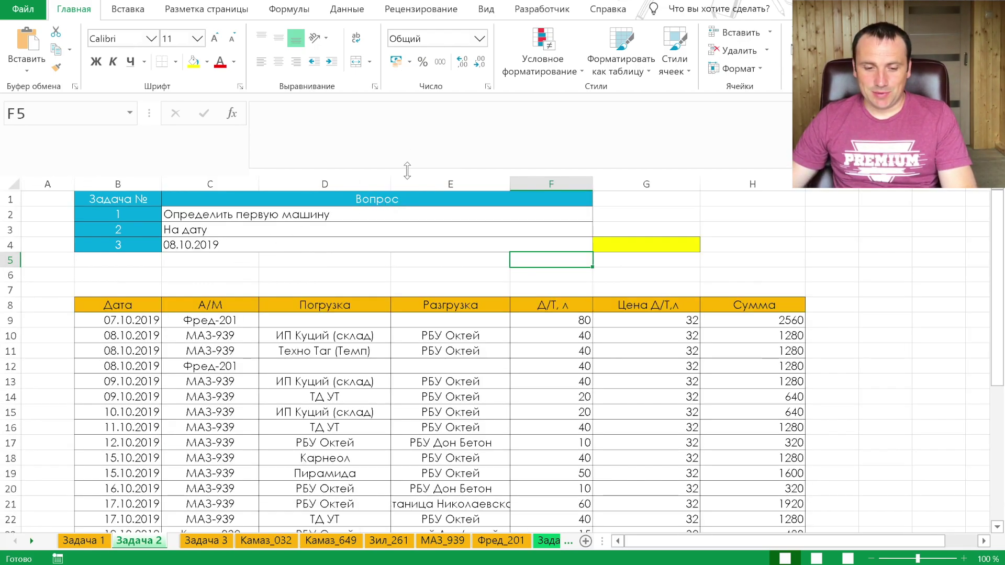
Step: Check the vehicle МАЗ-939 in C10 and start a ДВССЫЛ formula in answer cell G4
left_click_drag(407, 170, 405, 112)
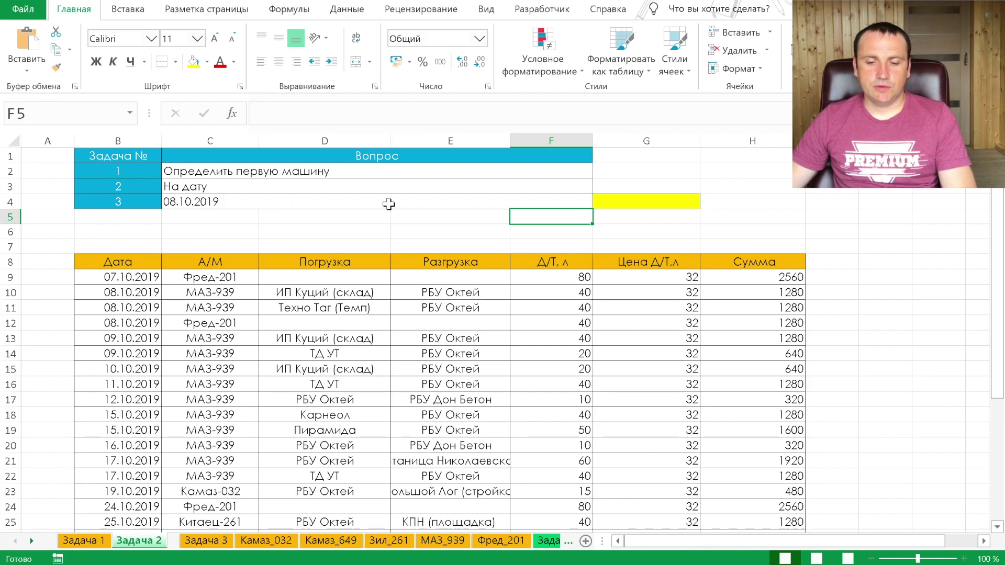
left_click(655, 201)
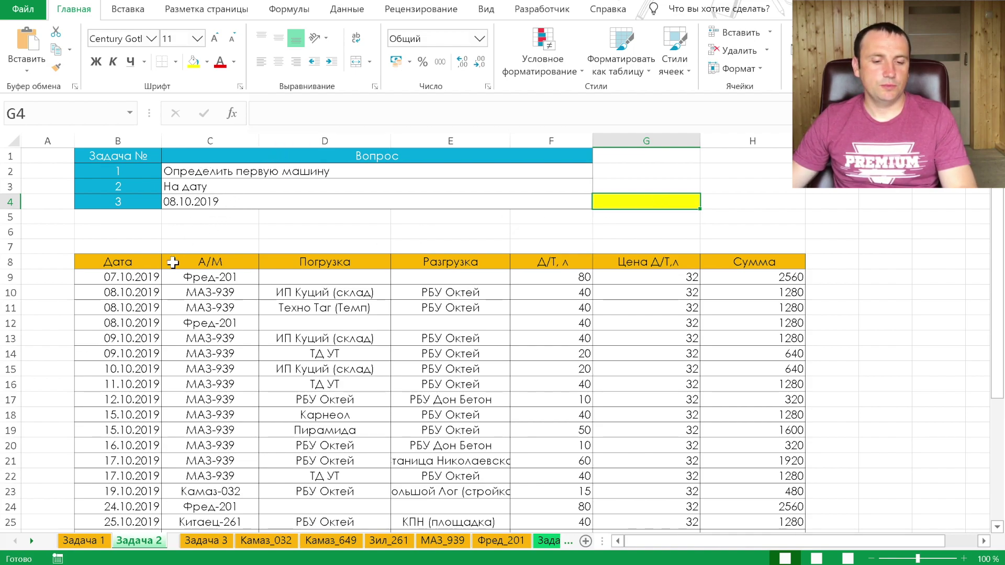
left_click(216, 296)
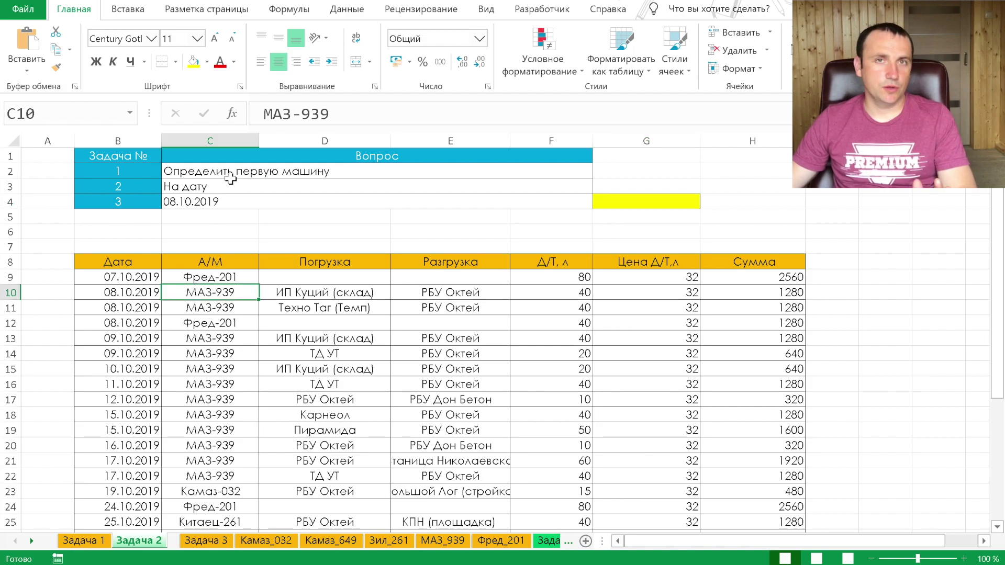
left_click(679, 202)
type("=")
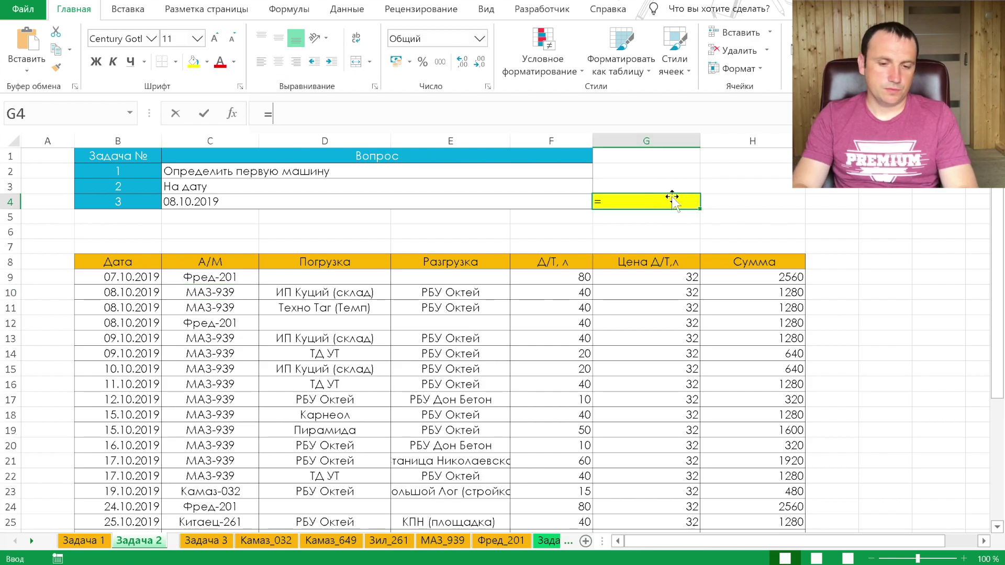
type("двс")
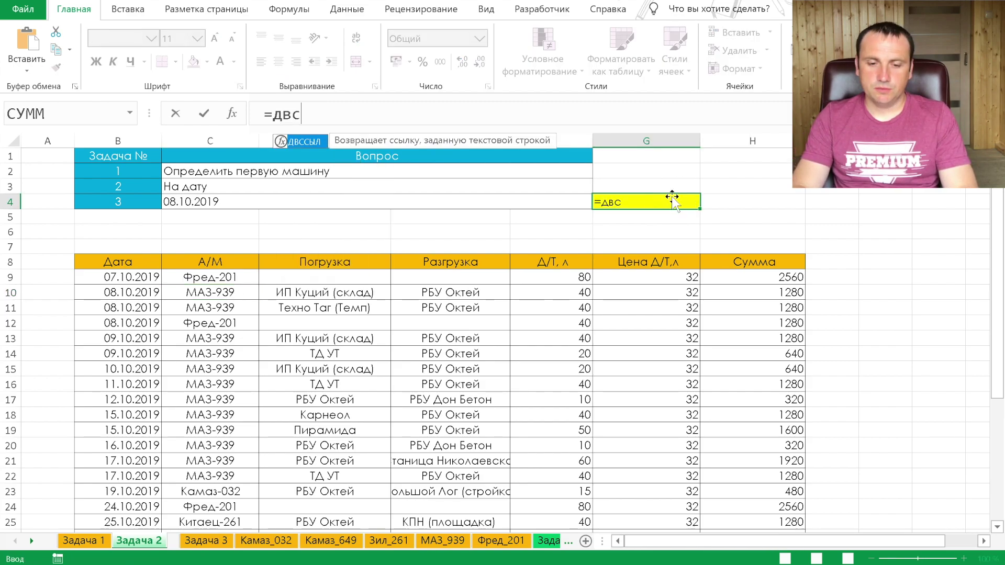
Step: Enter =ДВССЫЛ("C"&ПОИСКПОЗ(C4;$B$9:$B$37;0)) in G4 to look up the C4 date
key("Tab")
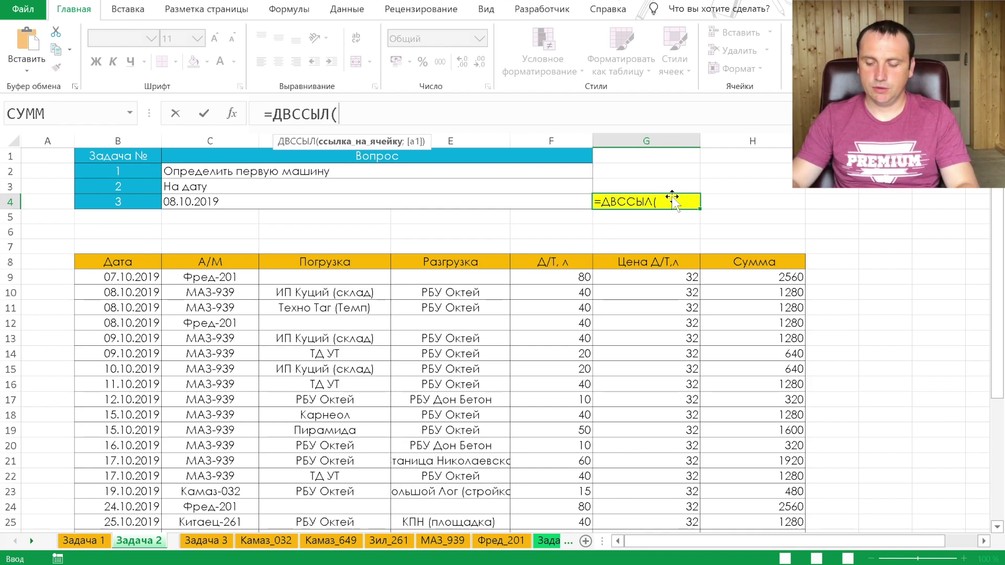
type("Э")
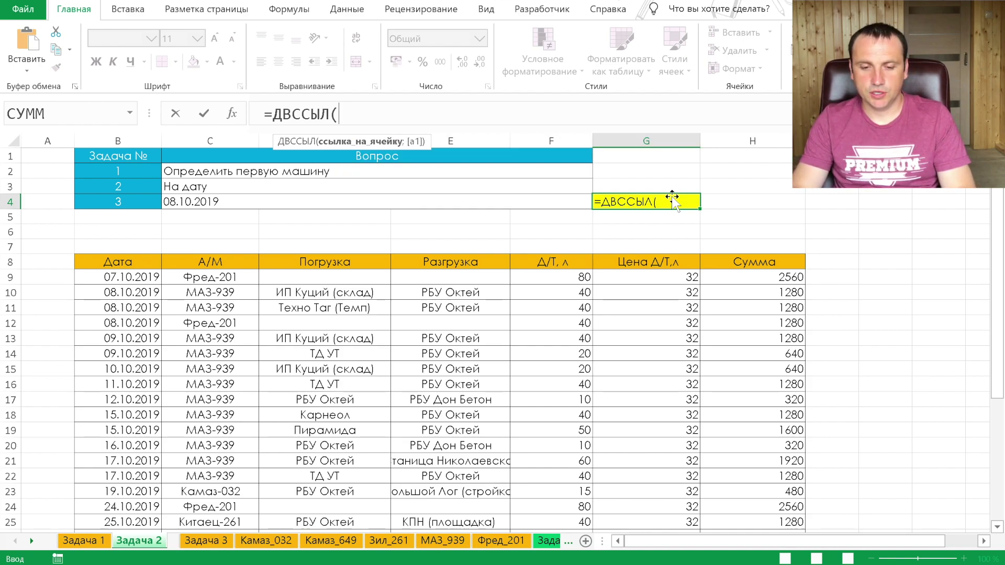
type("\"")
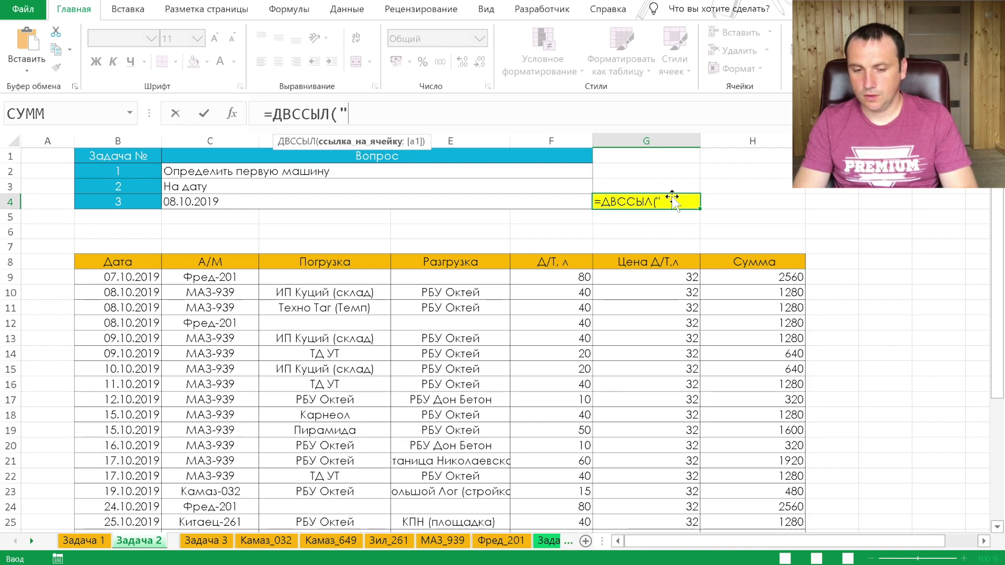
type("\"@")
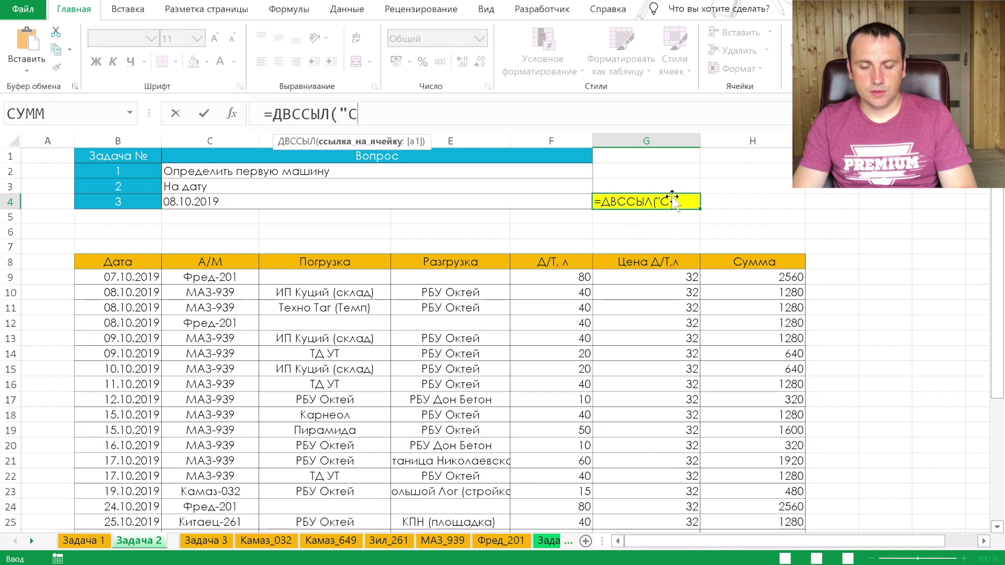
type("\"&")
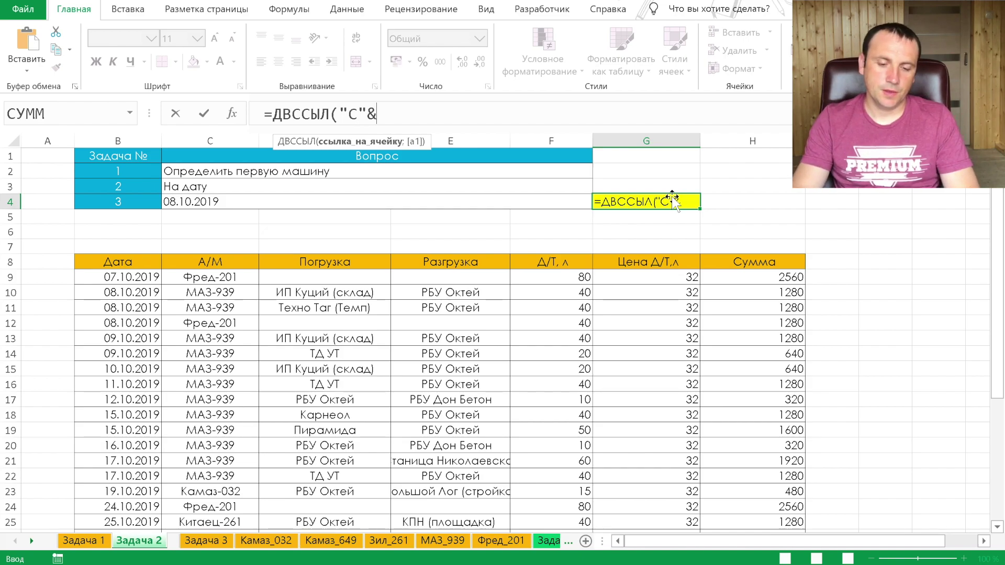
type("Поис")
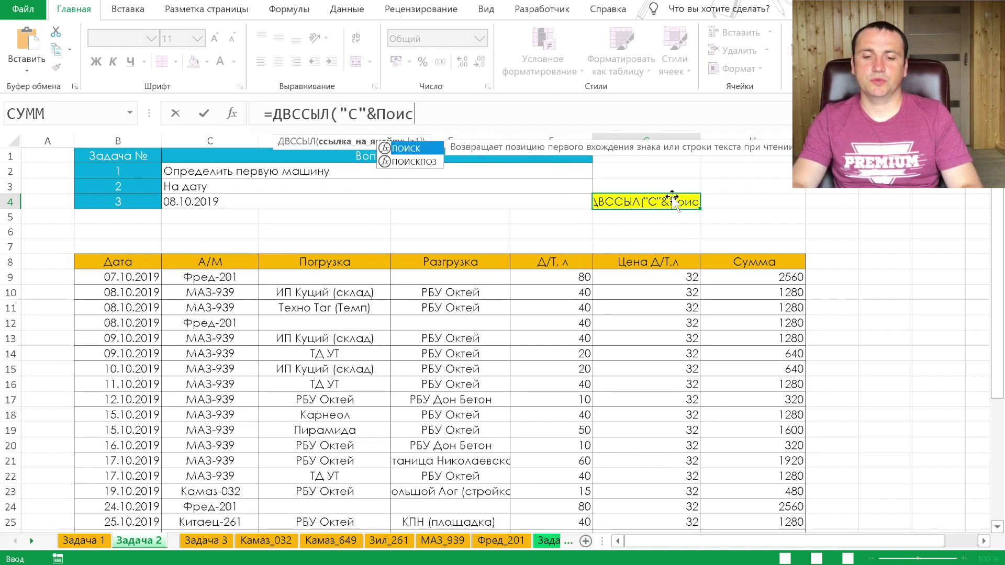
key("Down")
key("Tab")
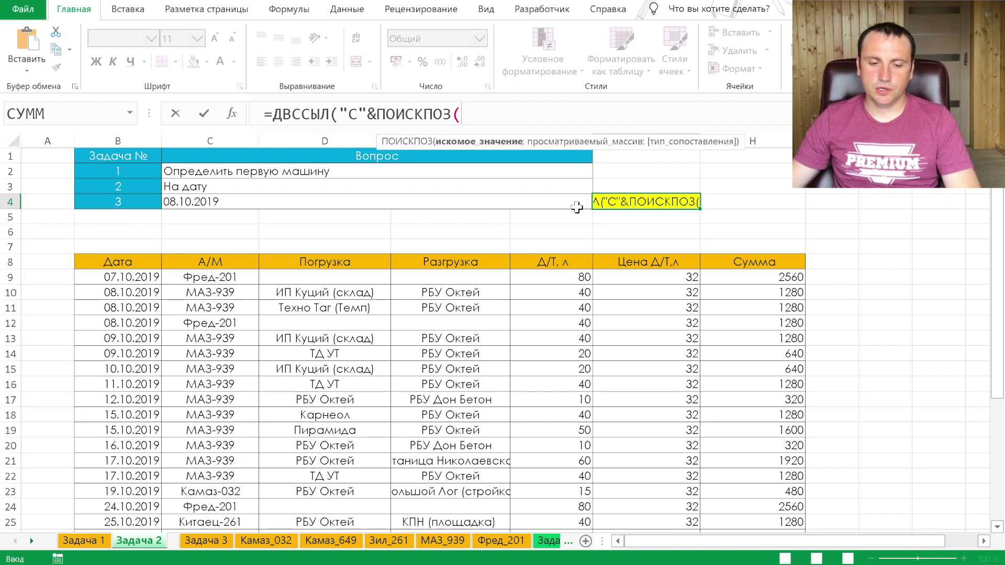
left_click(200, 207)
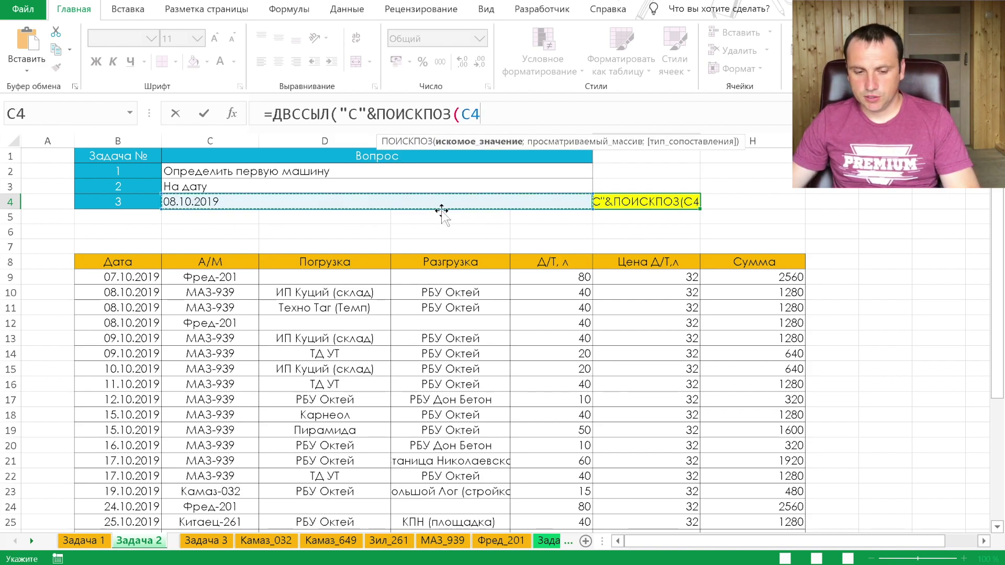
type(";")
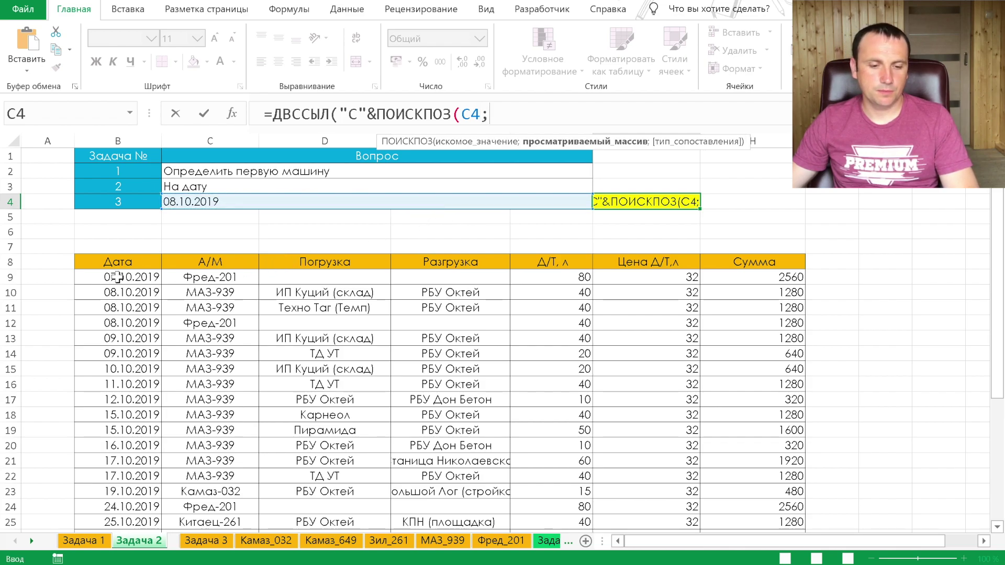
left_click(117, 277)
key("ctrl+shift+Down")
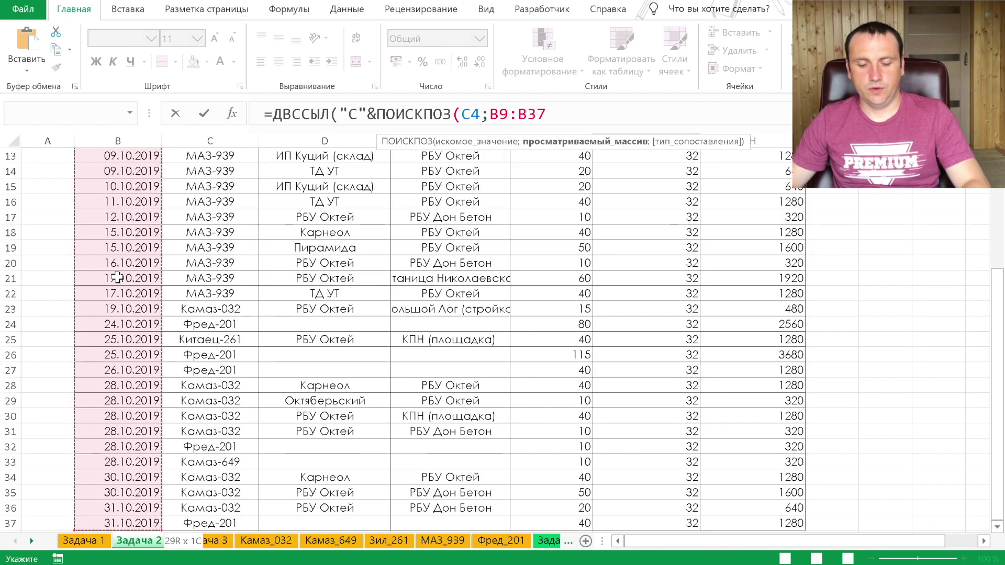
key("F4")
type(";0))")
key("Return")
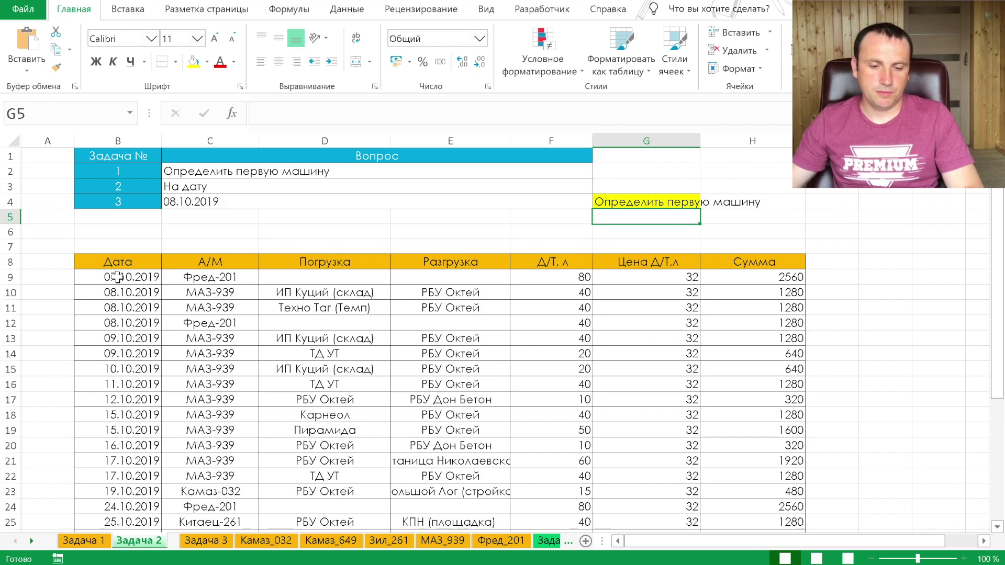
Step: Add a +8 row offset to the G4 formula so it returns МАЗ-939
left_click(673, 201)
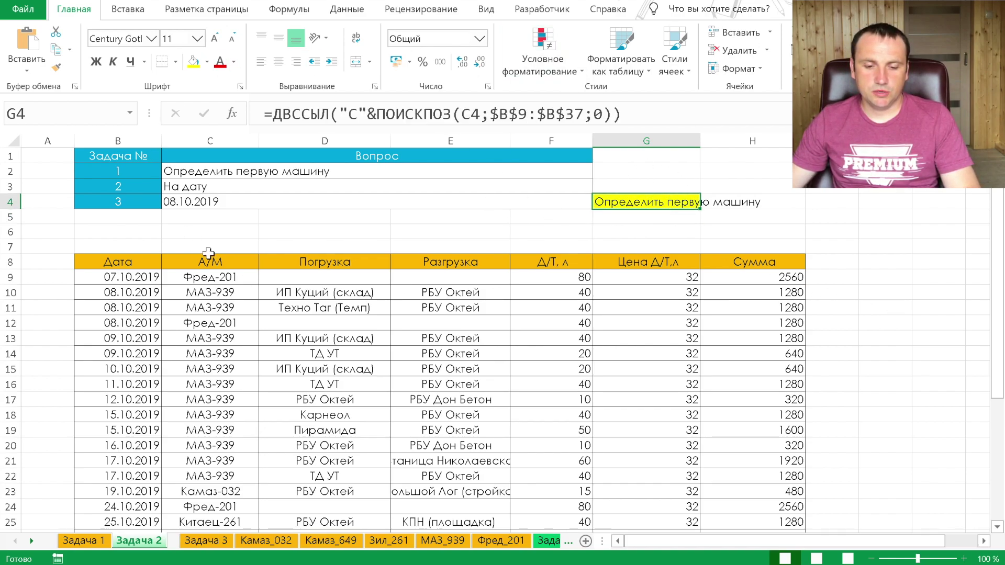
left_click(253, 170)
left_click(648, 201)
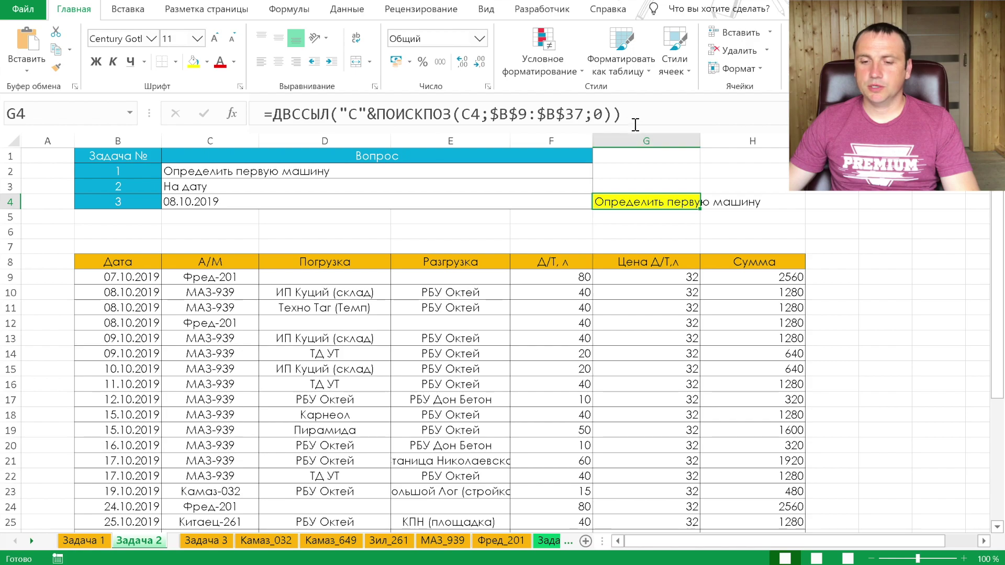
left_click(615, 115)
type("+8")
key("Return")
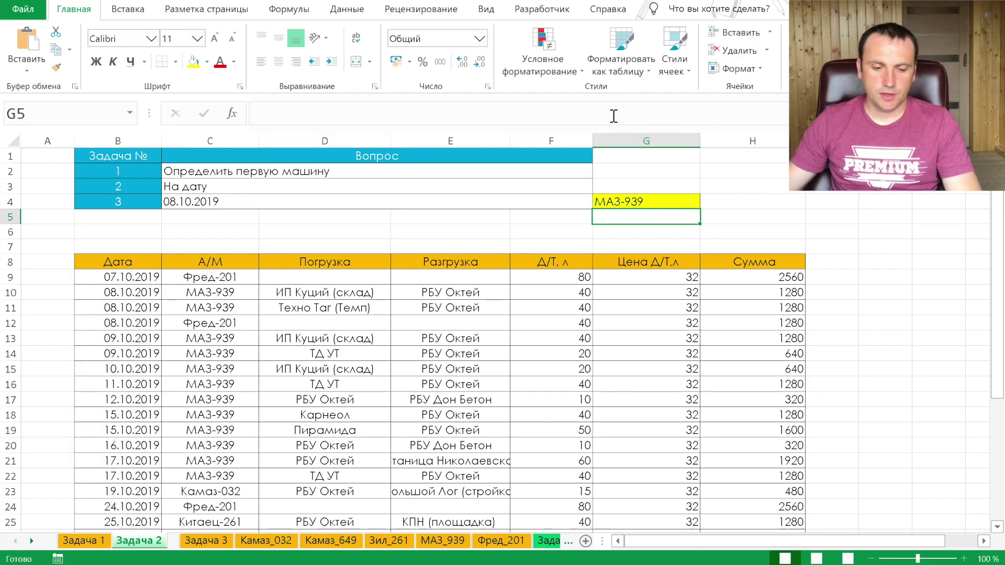
Step: Fill B10:C10 (08.10.2019, МАЗ-939) yellow to match the G4 answer
left_click(140, 267)
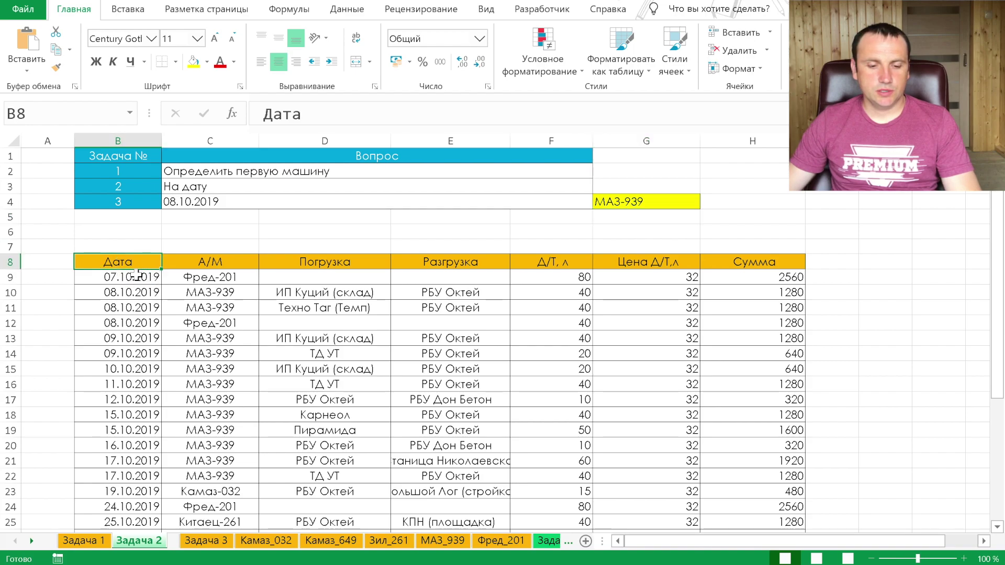
left_click(136, 282)
left_click(138, 292)
left_click(135, 338)
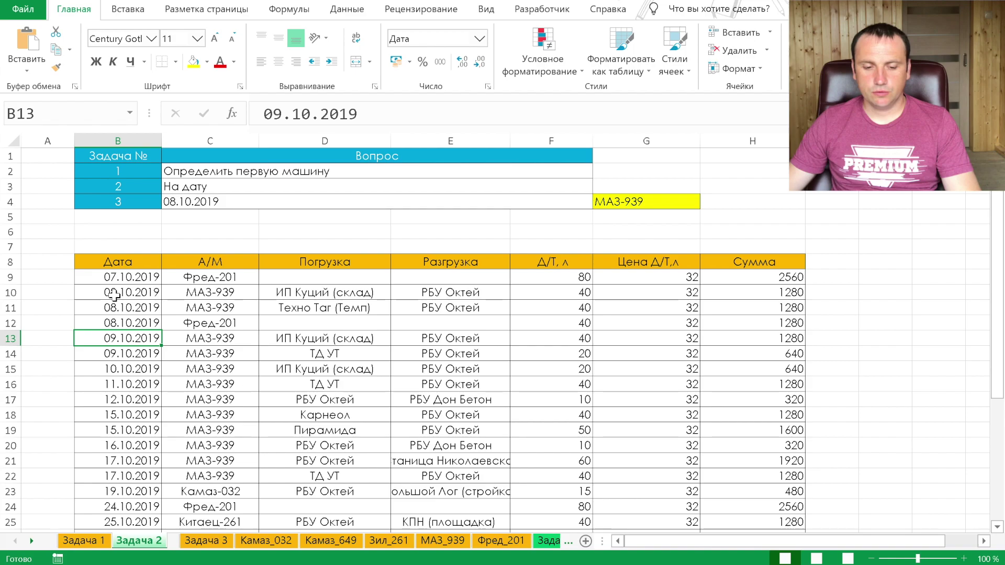
left_click(157, 293)
left_click_drag(166, 295, 220, 293)
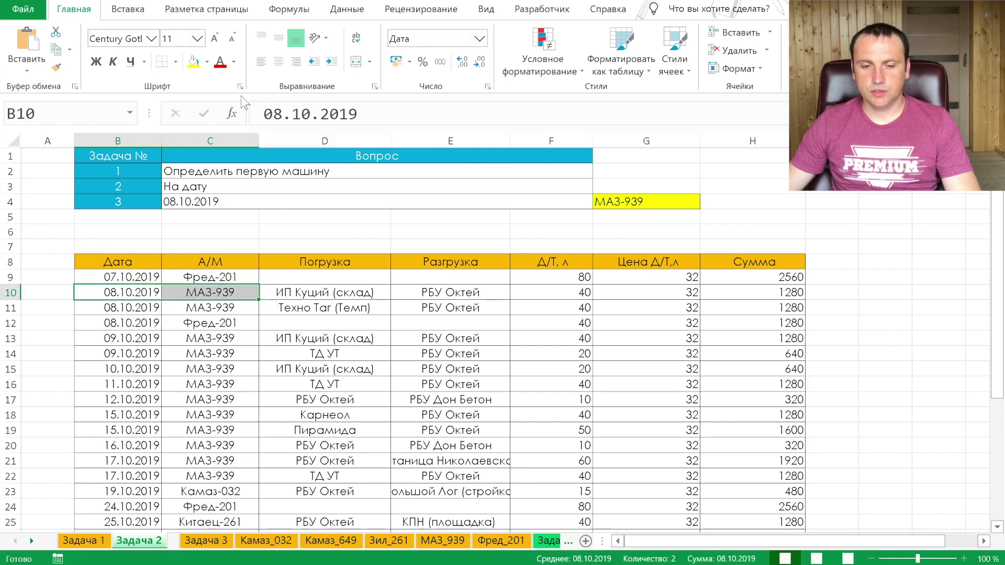
left_click(193, 61)
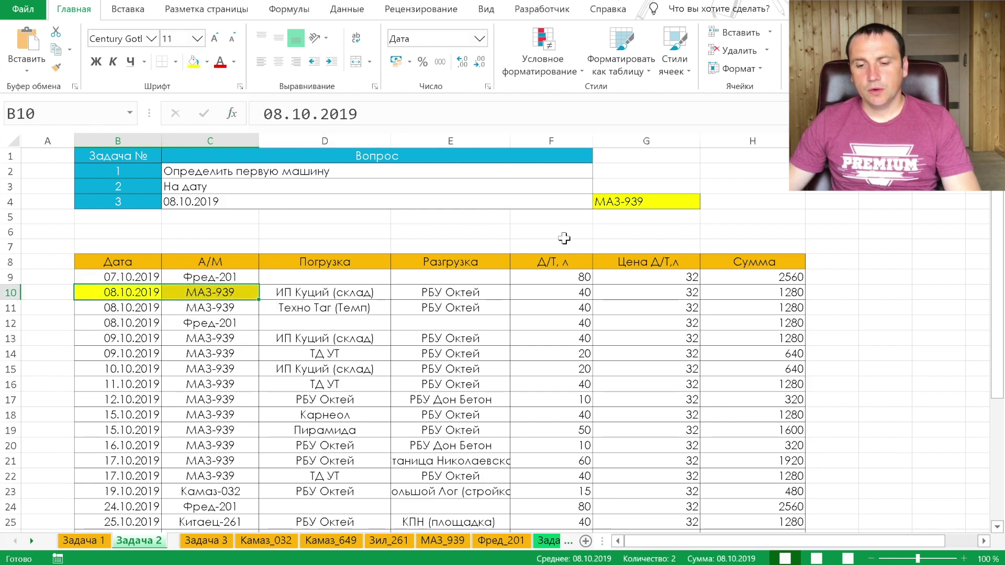
left_click(639, 207)
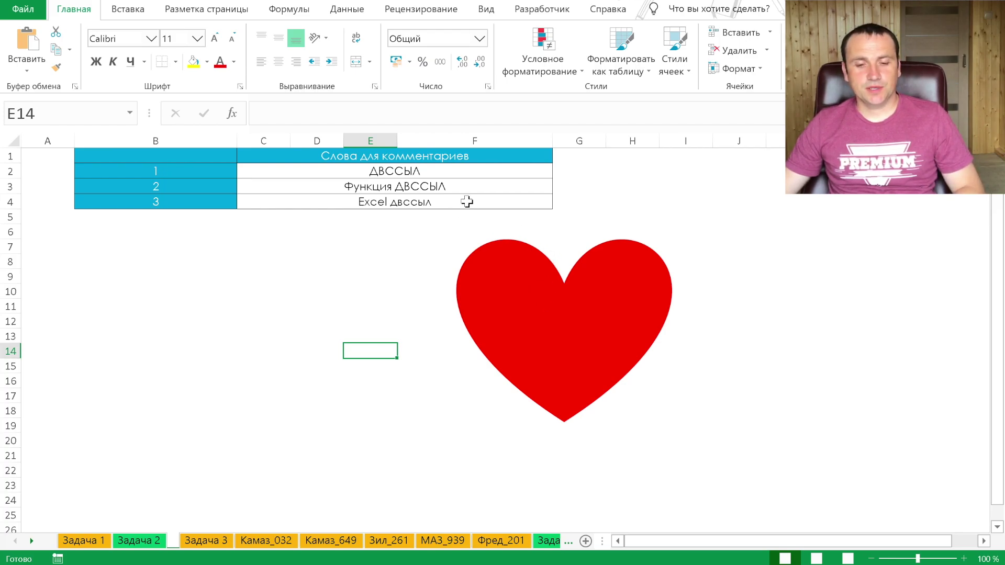
Step: Review the ДВССЫЛ comment entries in C2:C4, then go to the Задача 3 sheet
left_click(436, 170)
left_click(460, 188)
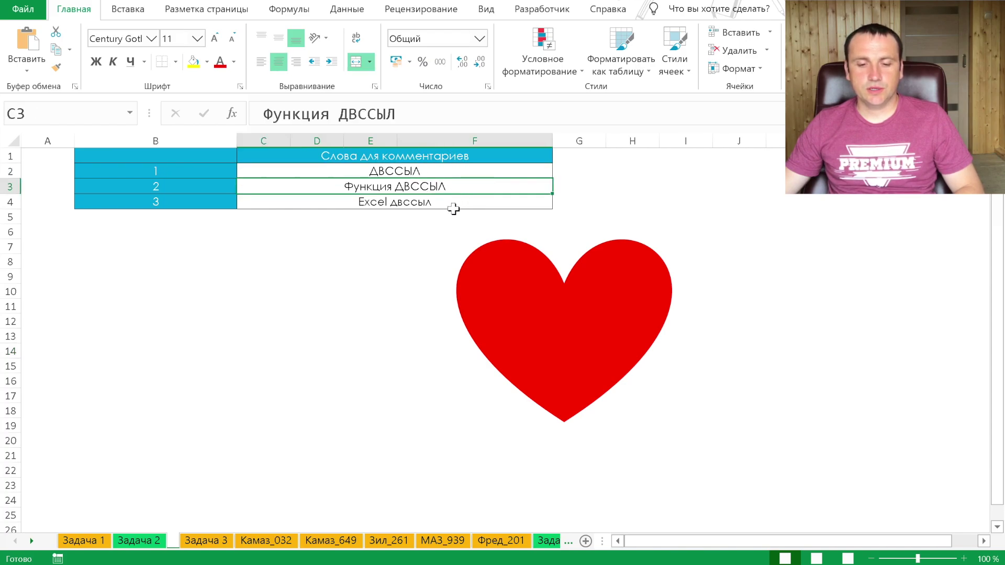
left_click(441, 204)
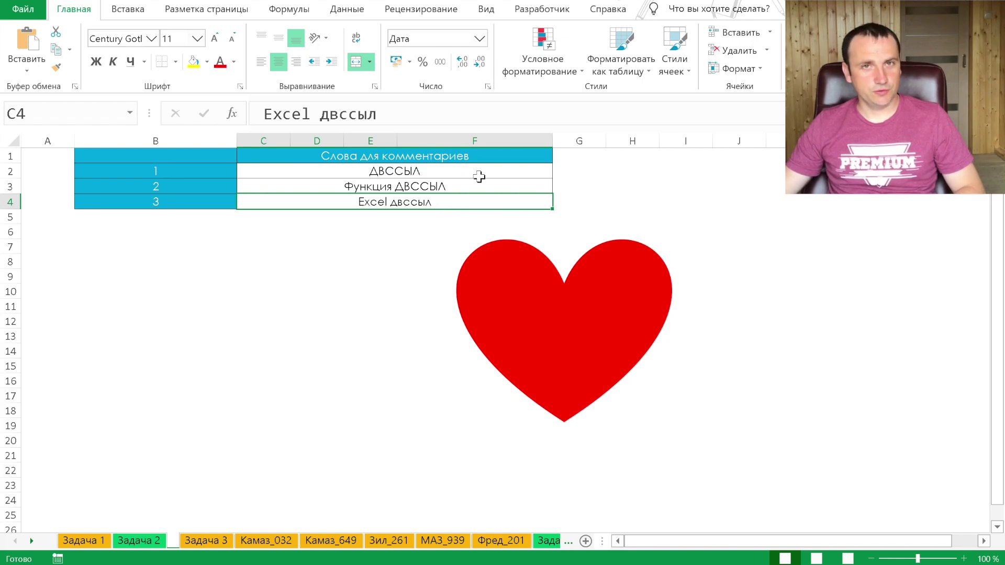
left_click(224, 541)
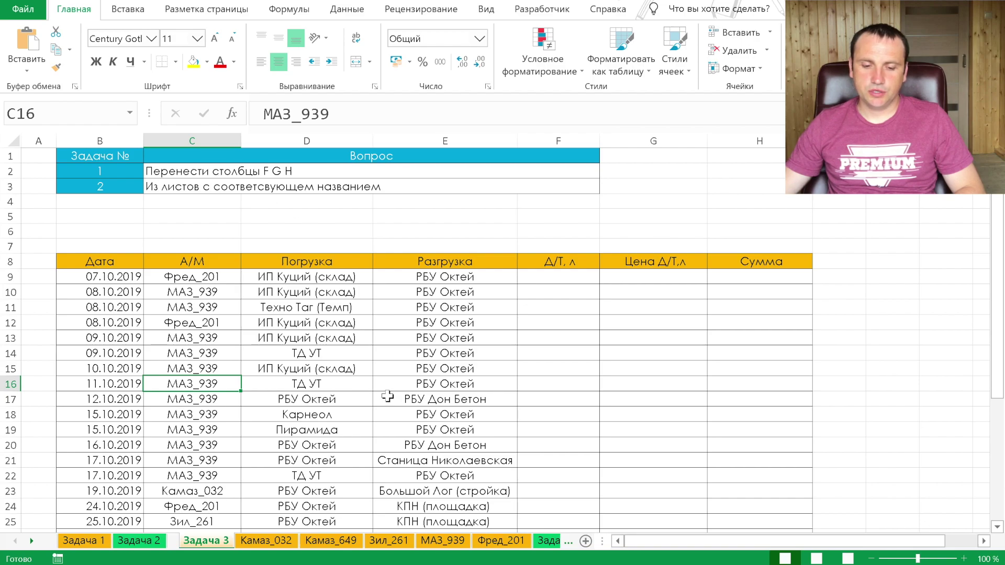
Step: Browse the truck sheets Камаз_032, Камаз_649, Зил_261, МАЗ_939 and Фред_201
left_click(267, 543)
left_click(341, 544)
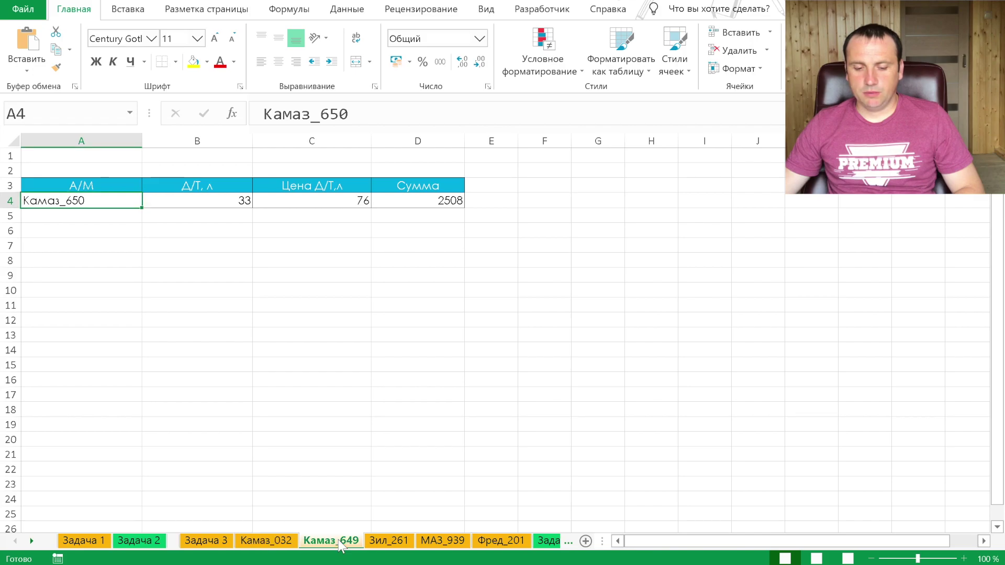
left_click(388, 543)
left_click(439, 544)
left_click(479, 542)
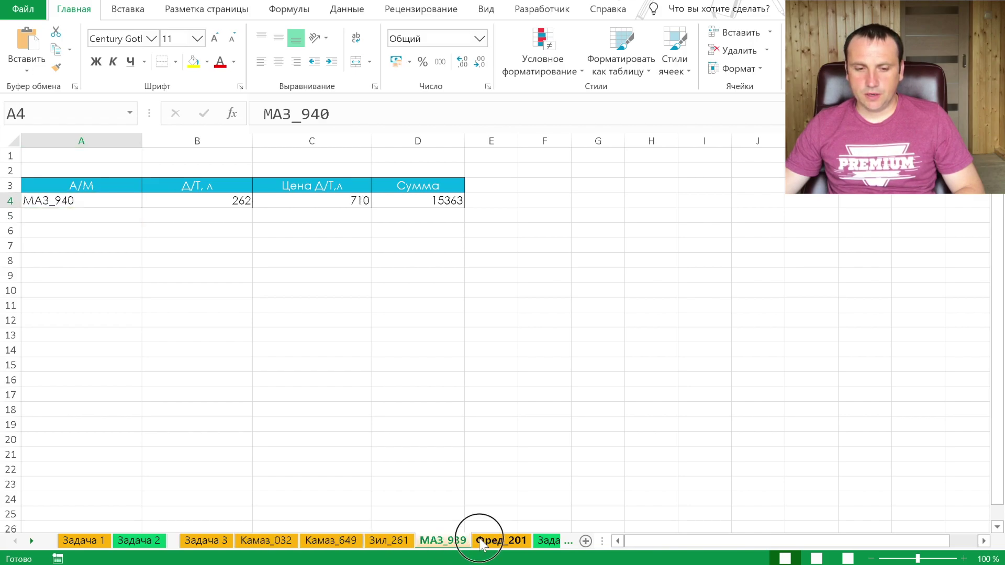
Step: Check cell F9 in the Д/Т, л column on Задача 3, then open Камаз_032
left_click(197, 543)
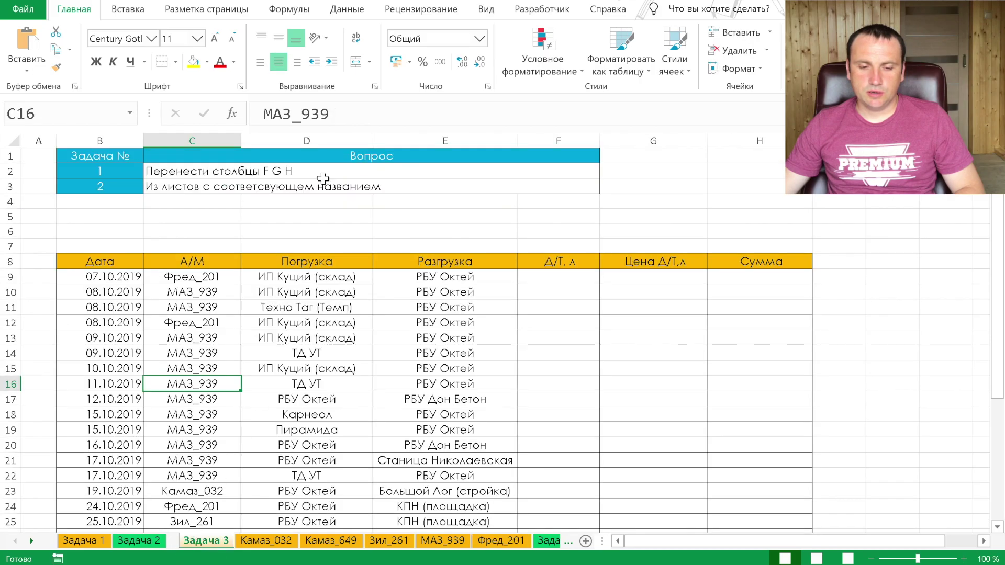
left_click(551, 280)
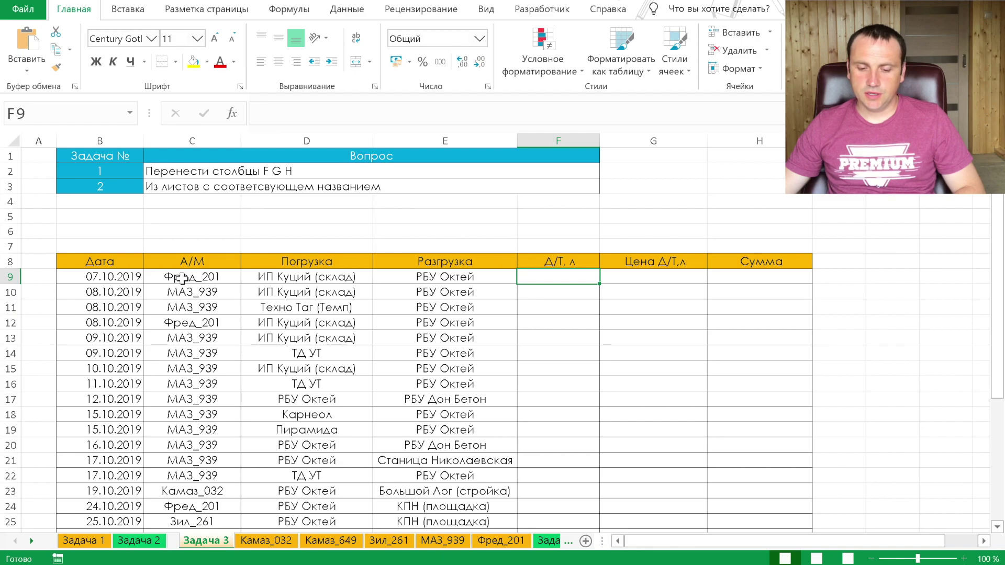
left_click(503, 542)
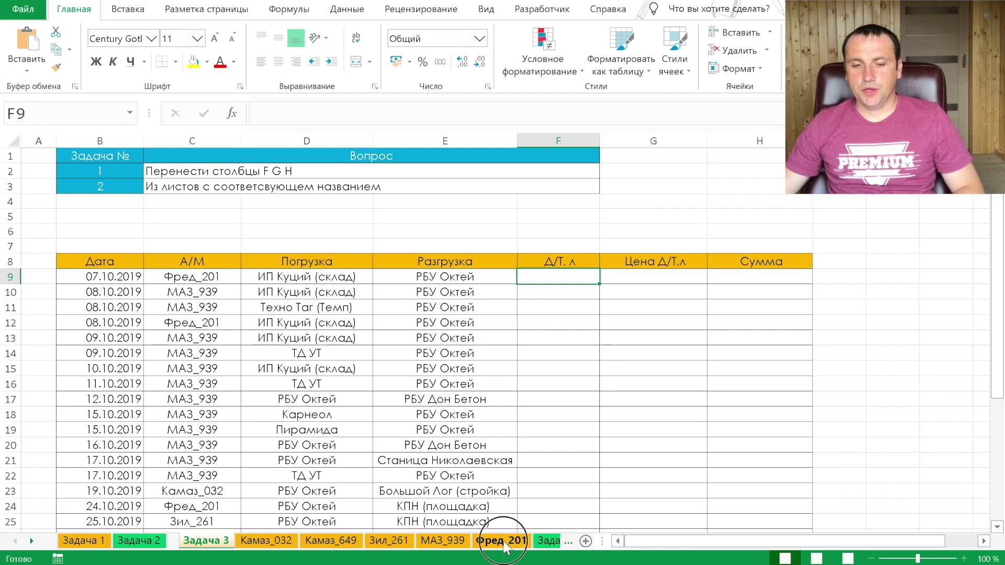
left_click(207, 541)
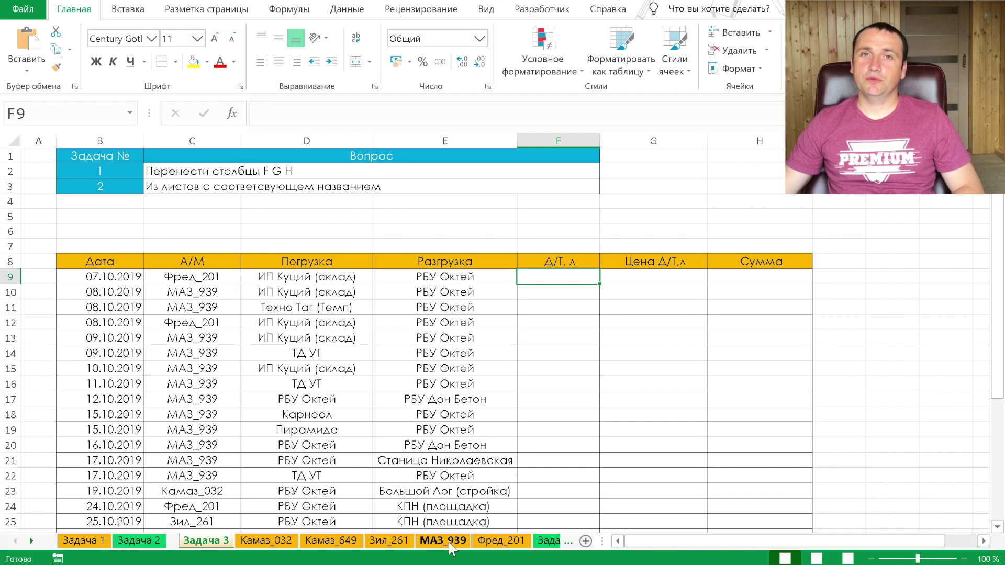
left_click(264, 540)
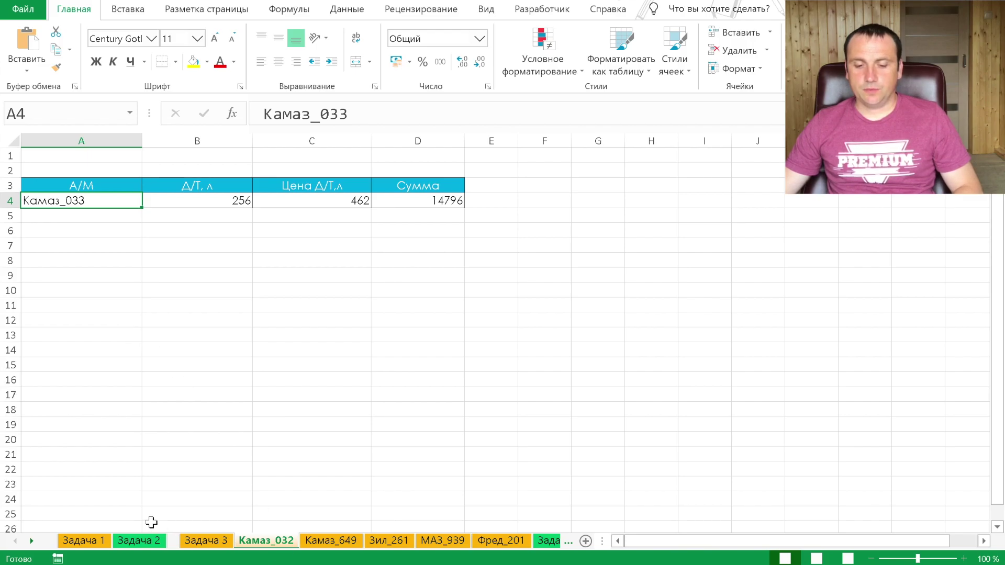
Step: Group sheets Камаз_032 through Фред_201 and enter 1 in A1 on all of them
left_click(504, 544, "shift")
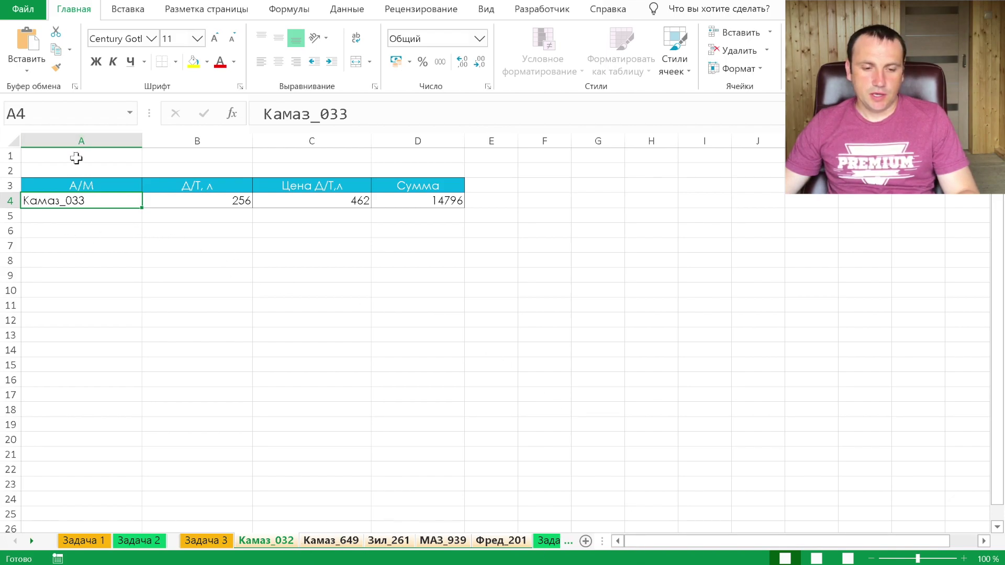
left_click(77, 159)
type("1")
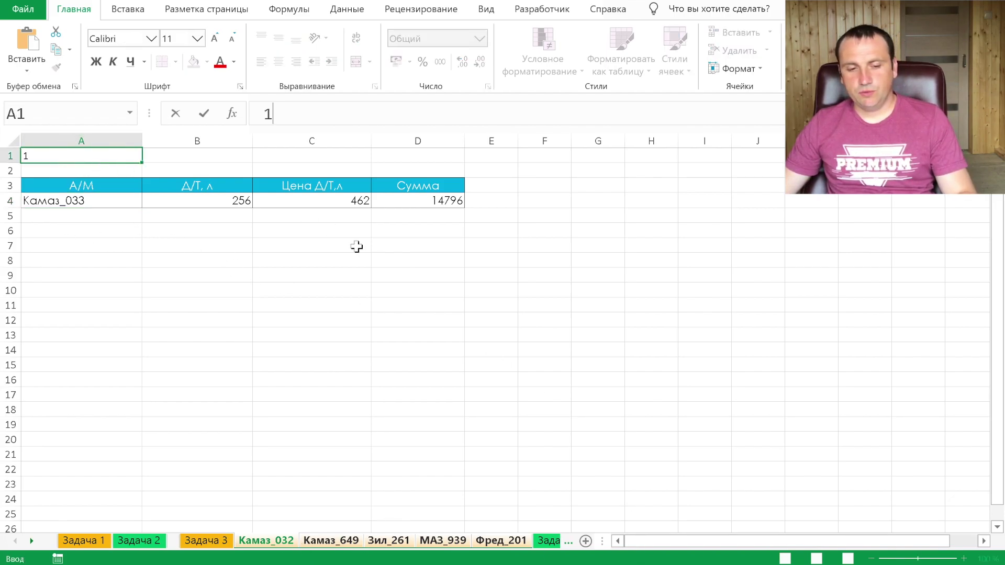
key("Tab")
left_click(272, 290)
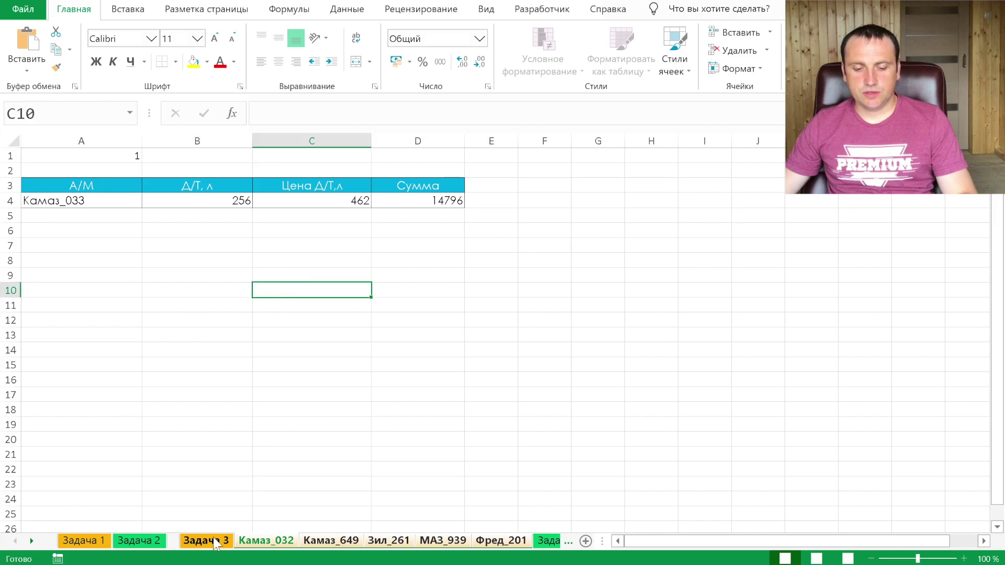
Step: Ungroup the sheets and verify A1 holds 1 on each truck sheet
left_click(206, 540)
left_click(266, 540)
left_click(333, 546)
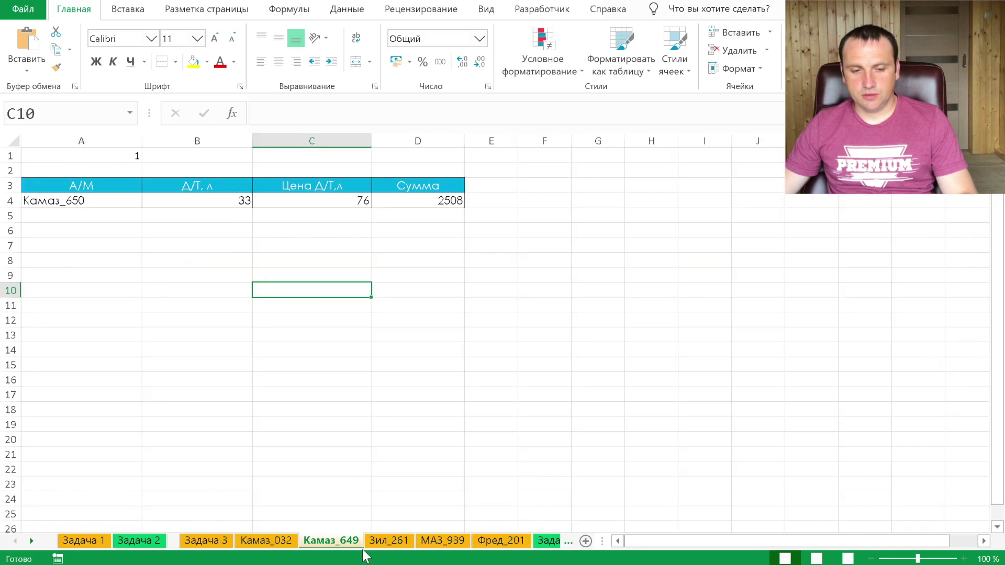
left_click(404, 542)
left_click(432, 540)
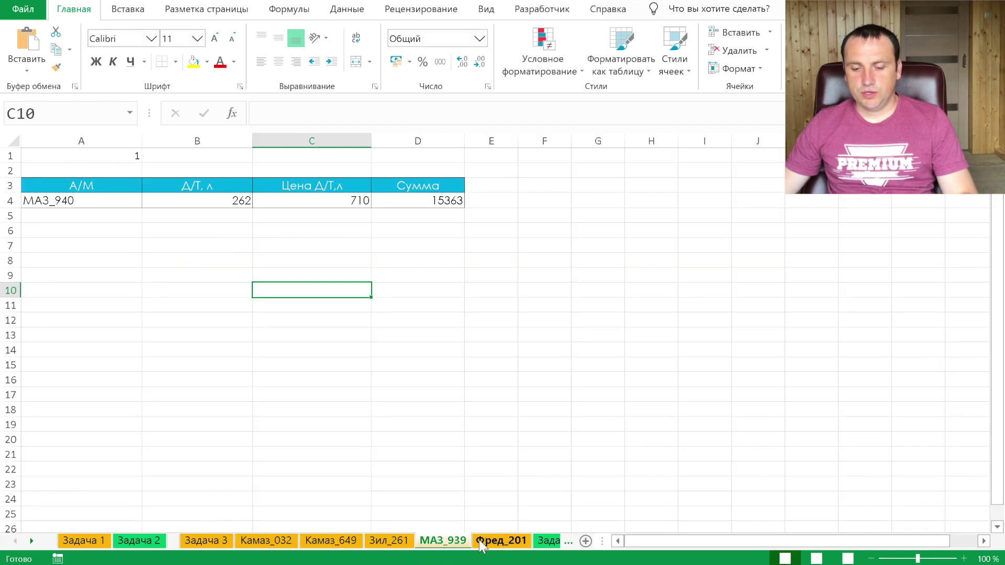
left_click(497, 541)
scroll(369, 420, "left", 1)
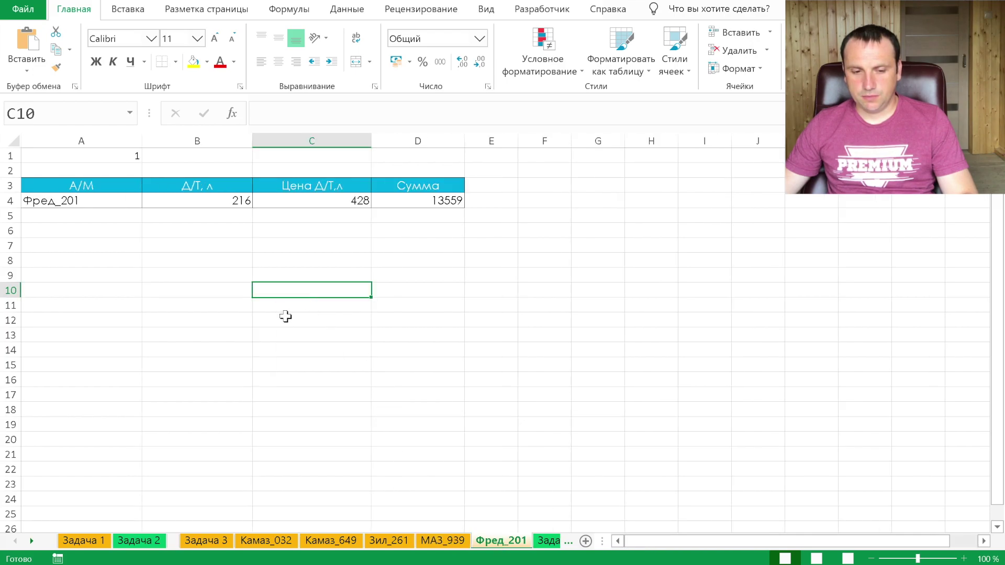
left_click(257, 541)
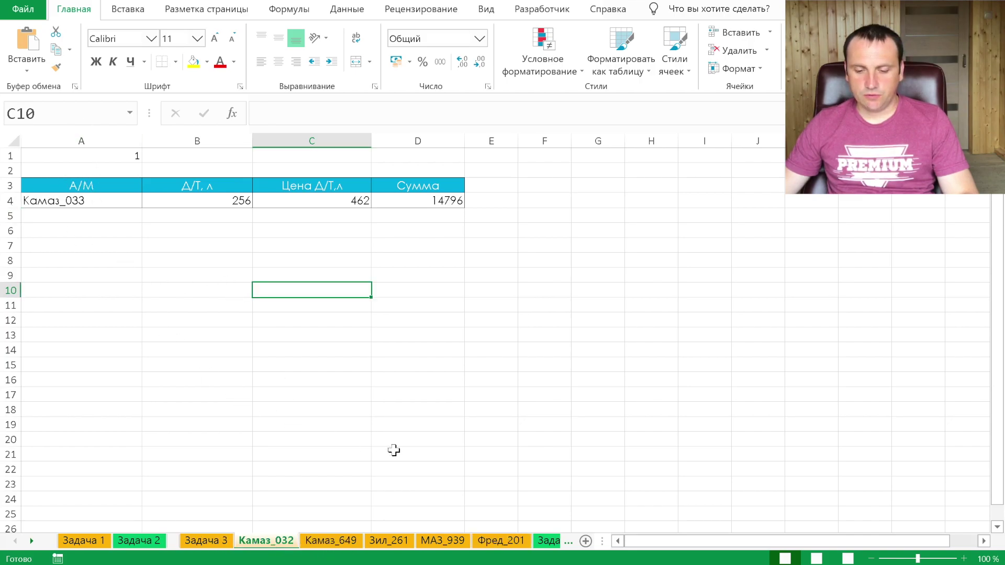
Step: Regroup the truck sheets Камаз_032 through Фред_201
left_click(501, 541, "shift")
left_click(272, 390)
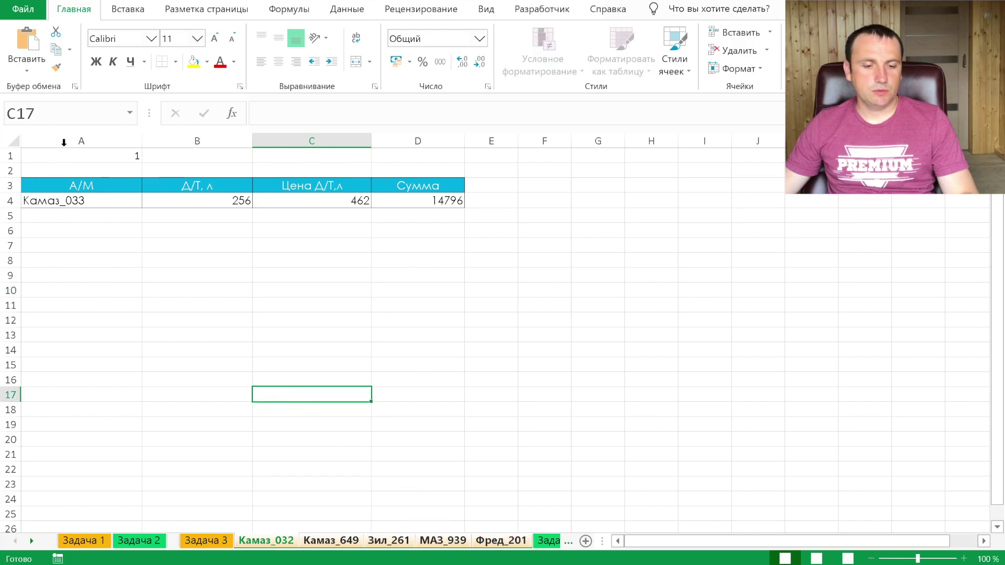
left_click(70, 137)
Step: Insert a new column A on the grouped sheets and enter =B4 in A4
right_click(70, 139)
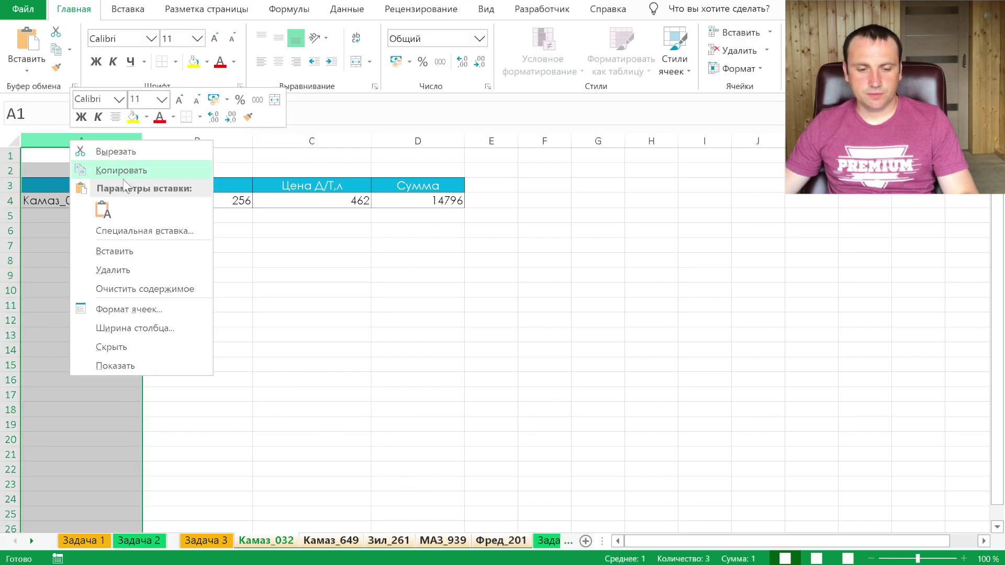
left_click(120, 250)
left_click(64, 201)
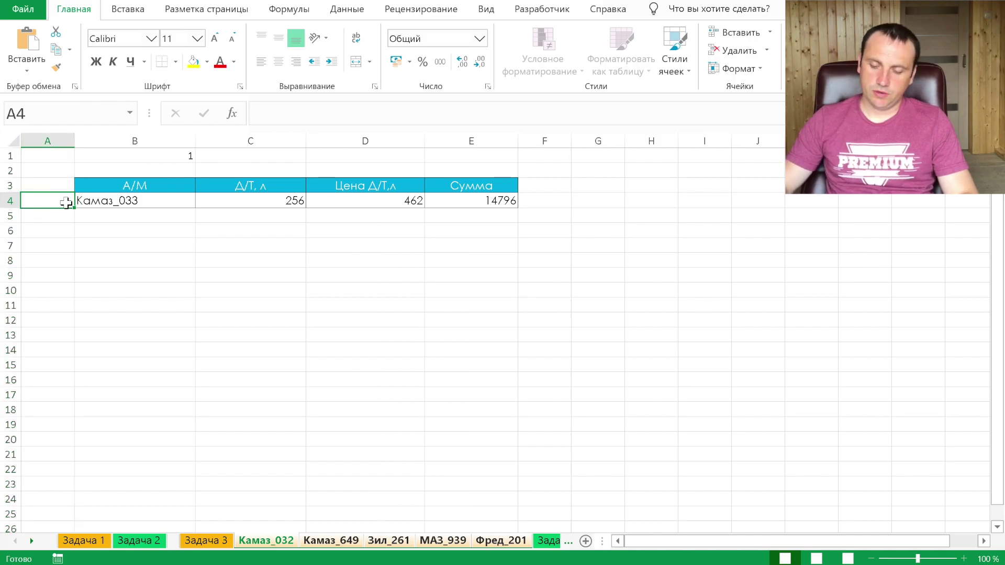
type("=")
key("Right")
key("Return")
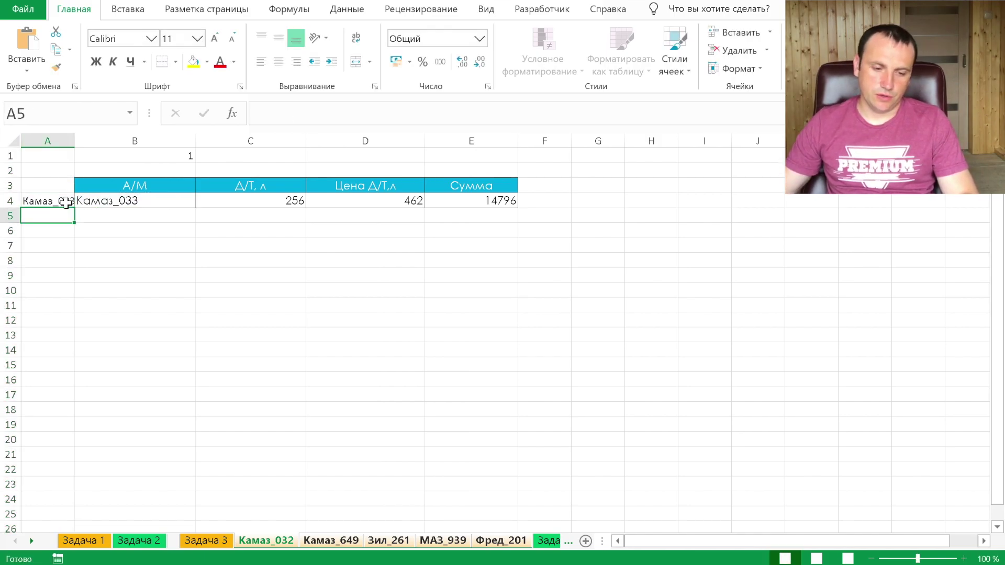
Step: Ungroup and check the new column A on each truck sheet through Фред_201
left_click(206, 541)
left_click(266, 540)
left_click(346, 542)
left_click(388, 542)
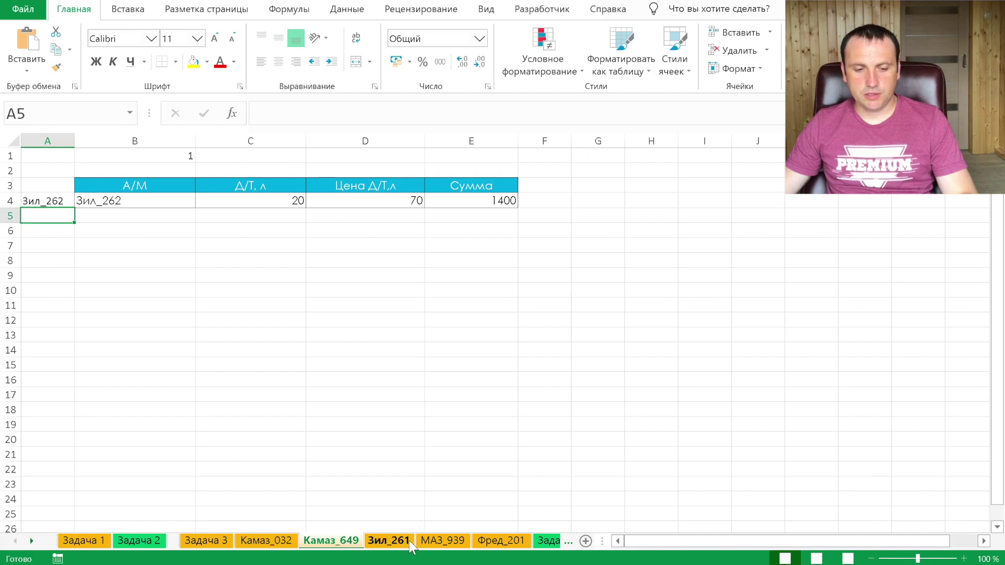
left_click(450, 544)
left_click(496, 543)
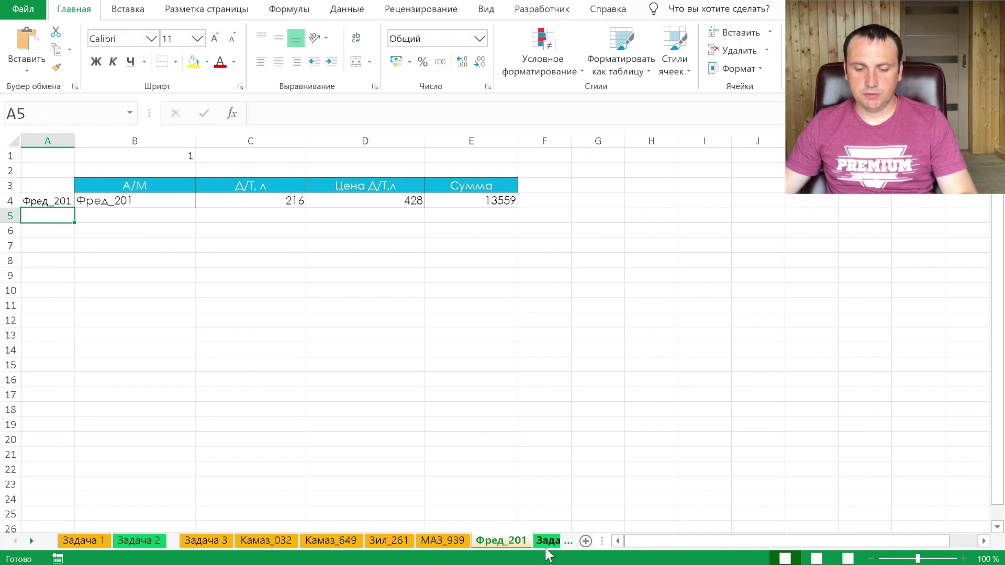
left_click(250, 541)
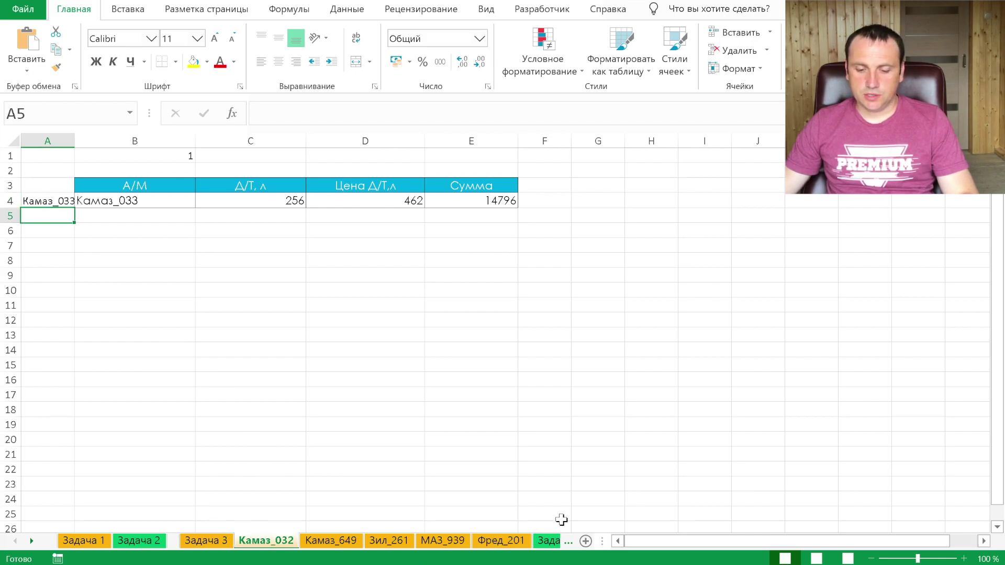
Step: Regroup the truck sheets and select row 4 from A4 to E4
left_click(519, 542, "shift")
left_click(50, 246)
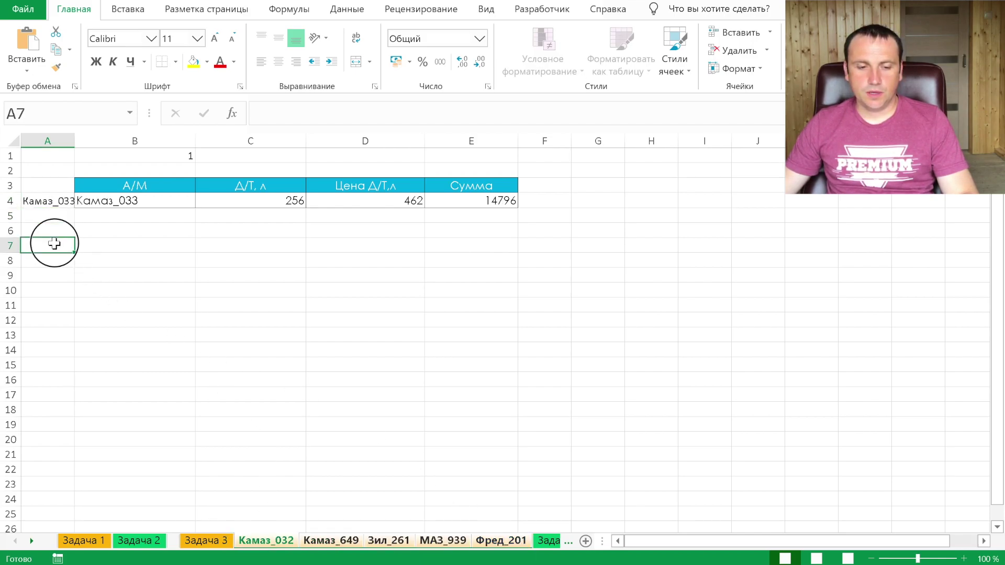
left_click_drag(47, 201, 457, 203)
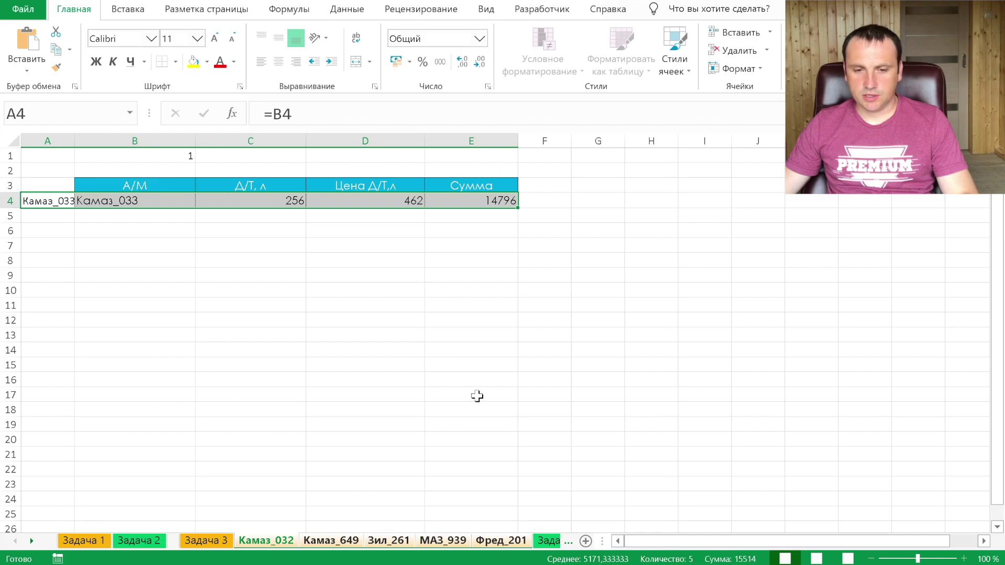
Step: Create names for the selected row from its left-column values
left_click(293, 13)
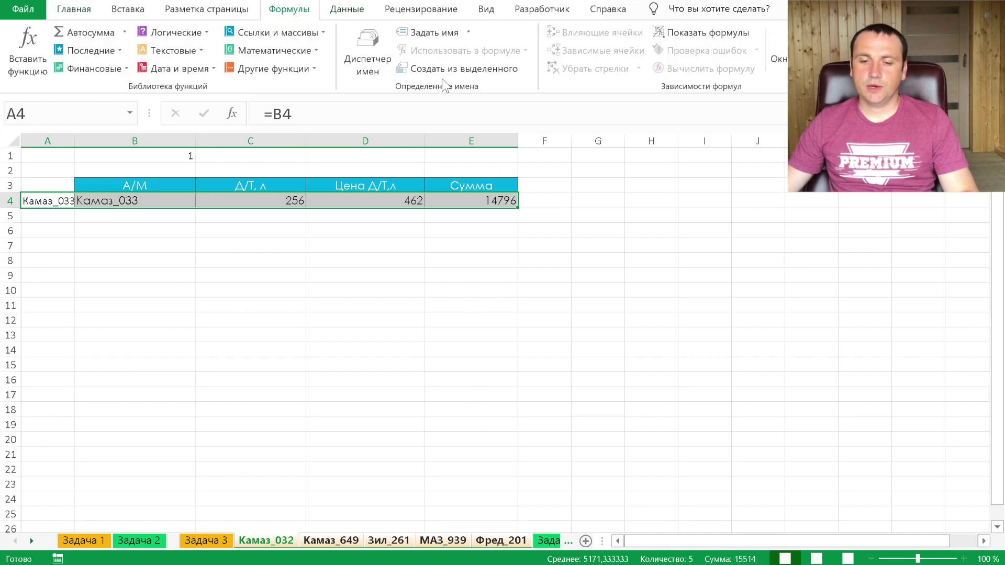
left_click(463, 69)
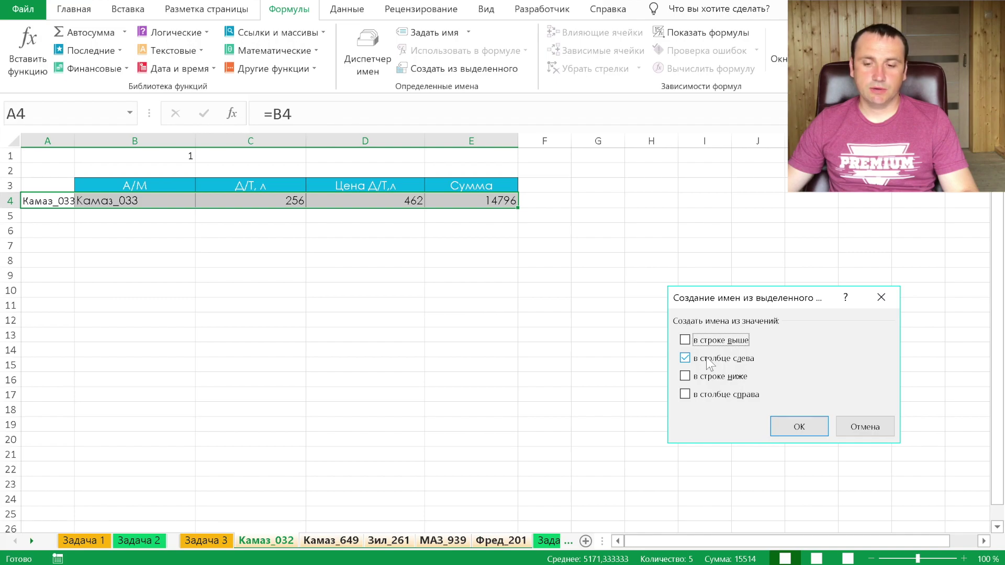
left_click(801, 428)
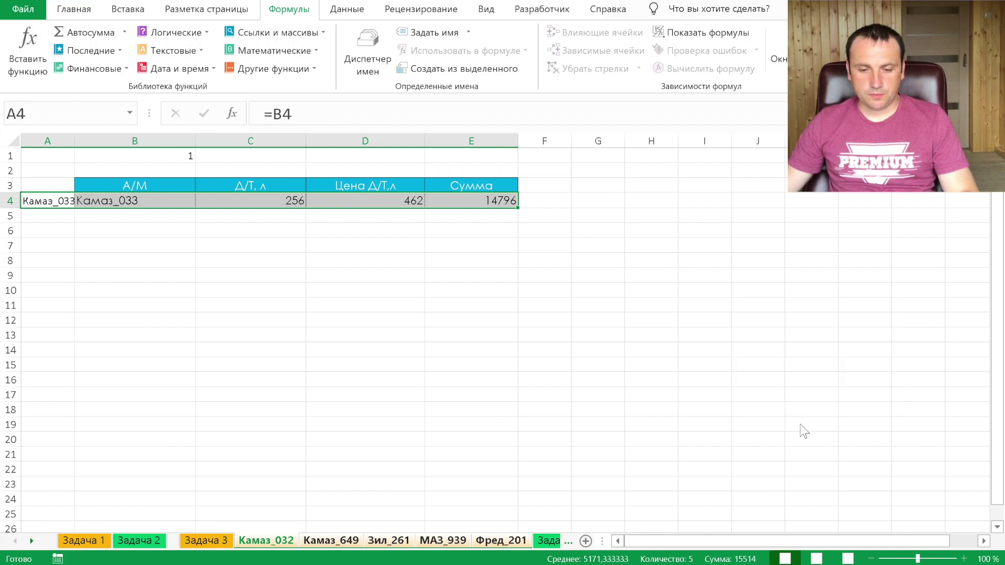
left_click(425, 371)
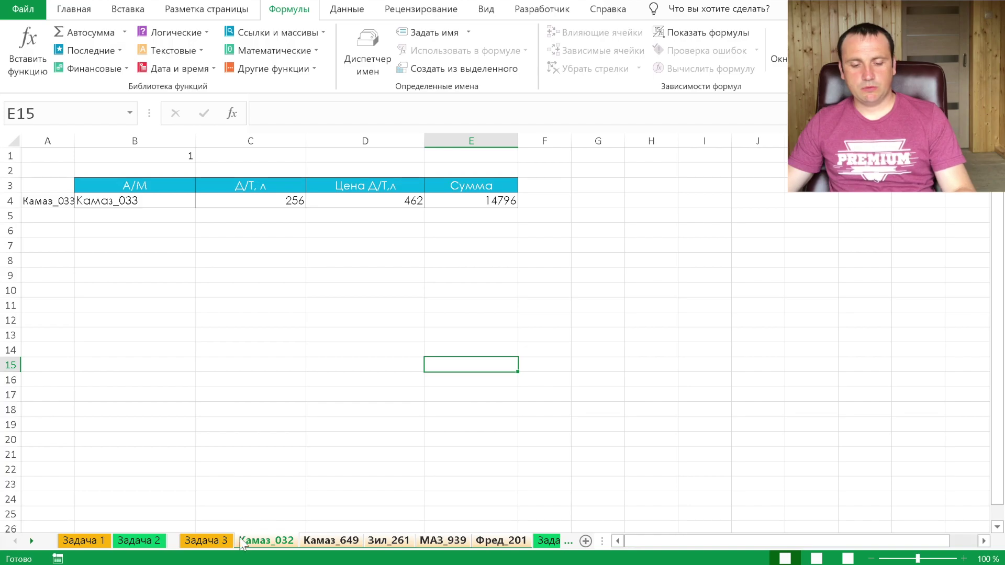
Step: On Задача 3, inspect the ranges of the Имя_П, Камаз_033, Камаз_650 and МАЗ_940 names
left_click(228, 545)
key("ctrl+F3")
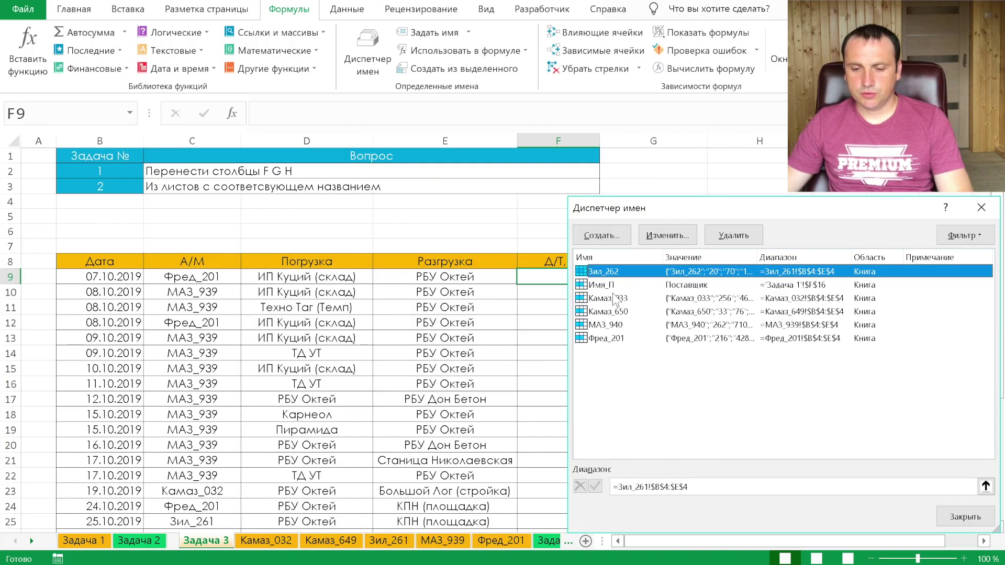
left_click(612, 287)
left_click(616, 298)
left_click(625, 312)
left_click(628, 325)
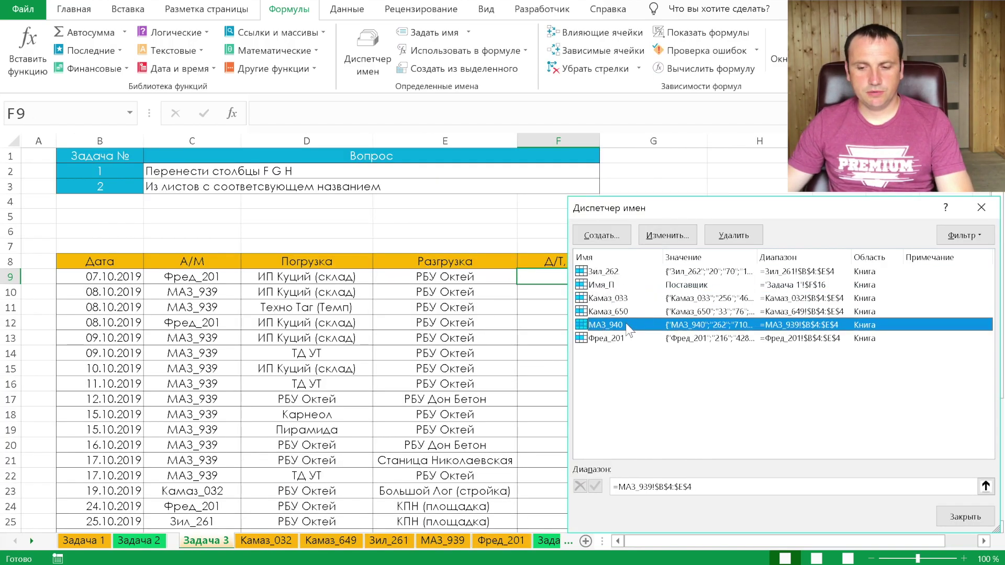
left_click(981, 207)
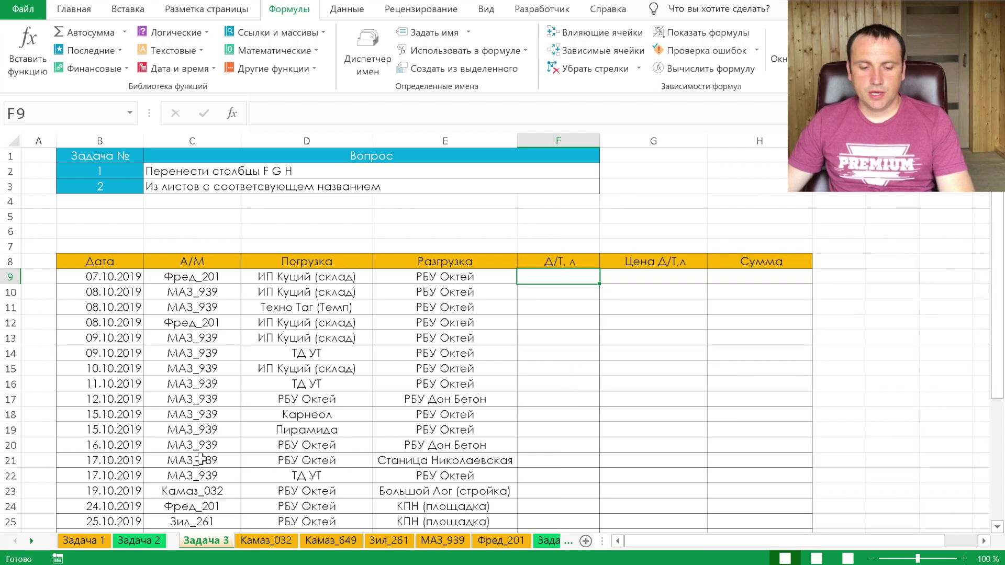
Step: Check the range the Зил_262 name refers to, then go to the Камаз_032 sheet
key("ctrl+F3")
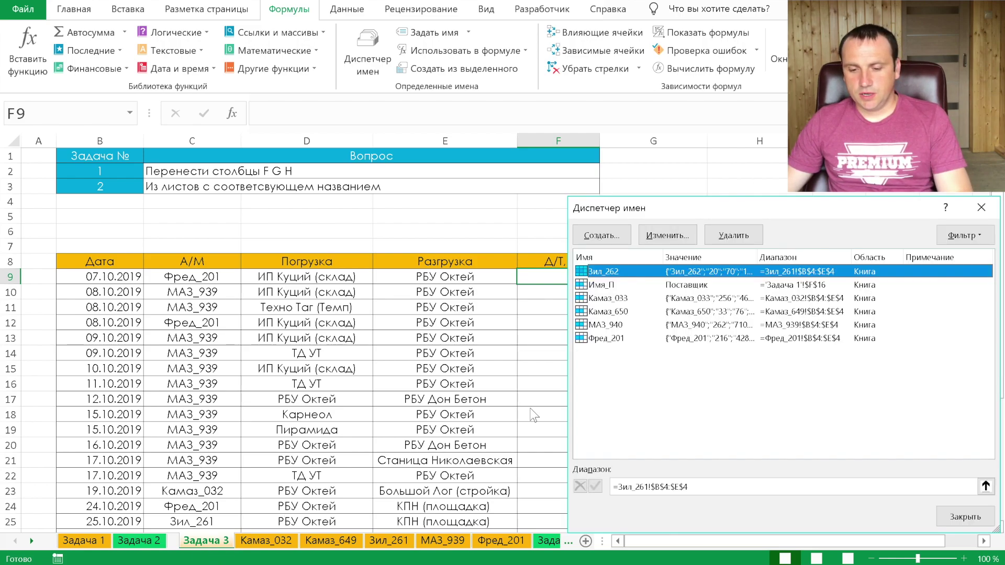
left_click(698, 486)
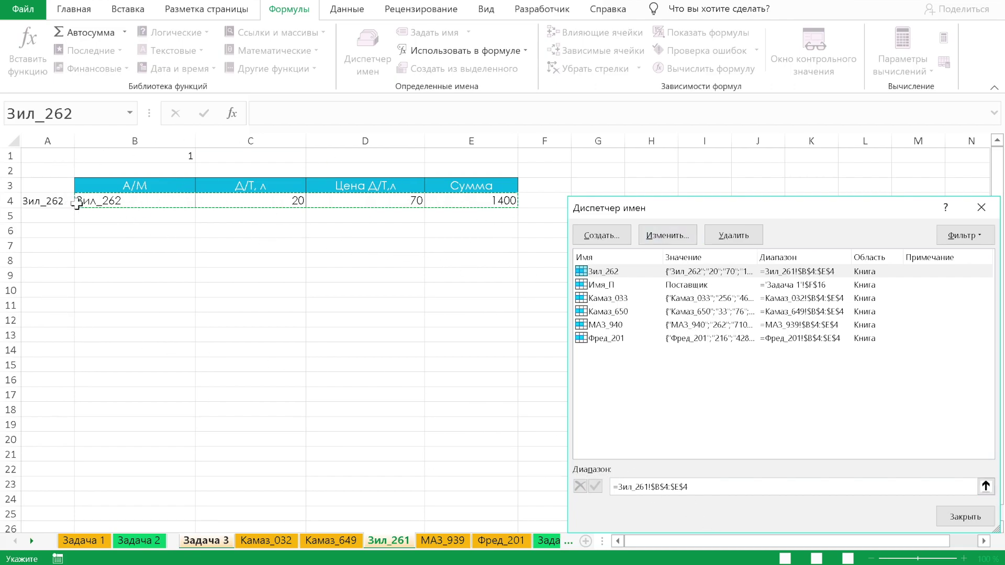
left_click(981, 207)
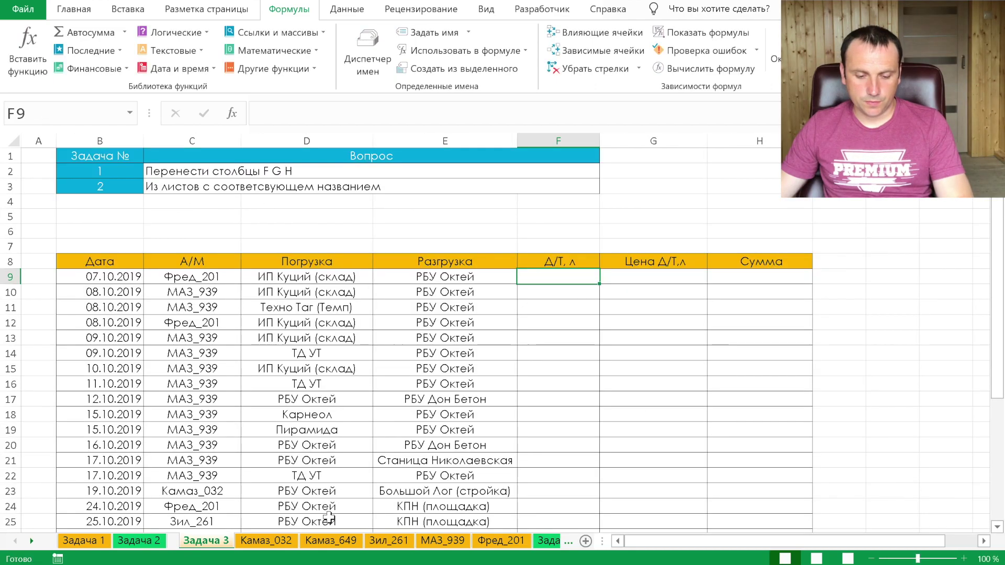
left_click(256, 541)
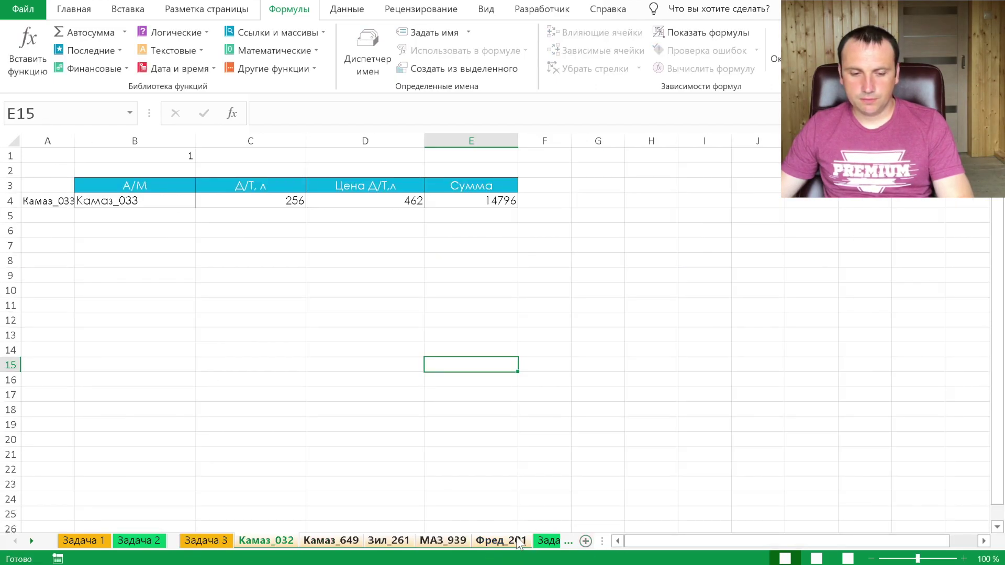
Step: Delete column A from the Камаз_032 sheet
left_click(232, 418)
left_click(49, 135)
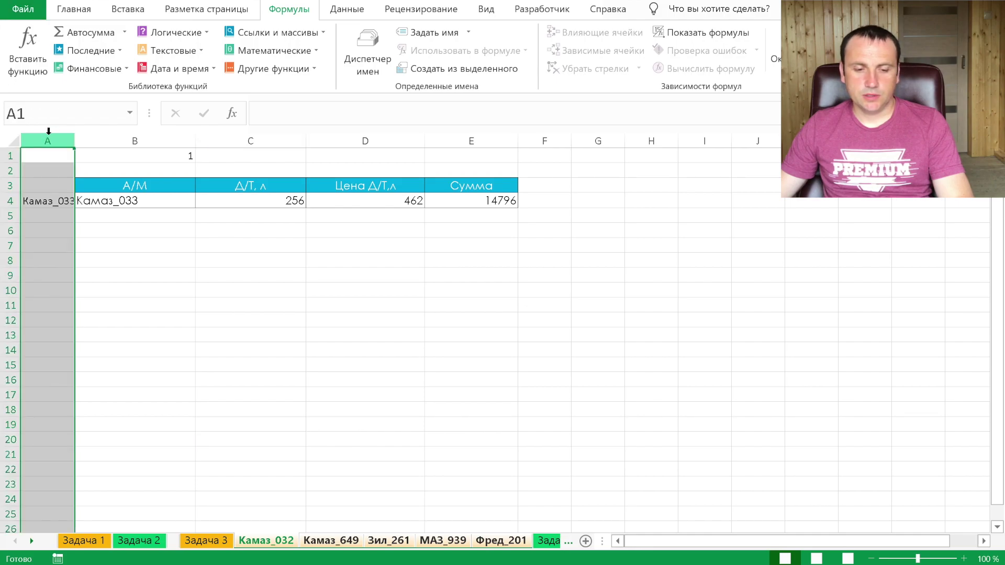
right_click(49, 133)
left_click(124, 274)
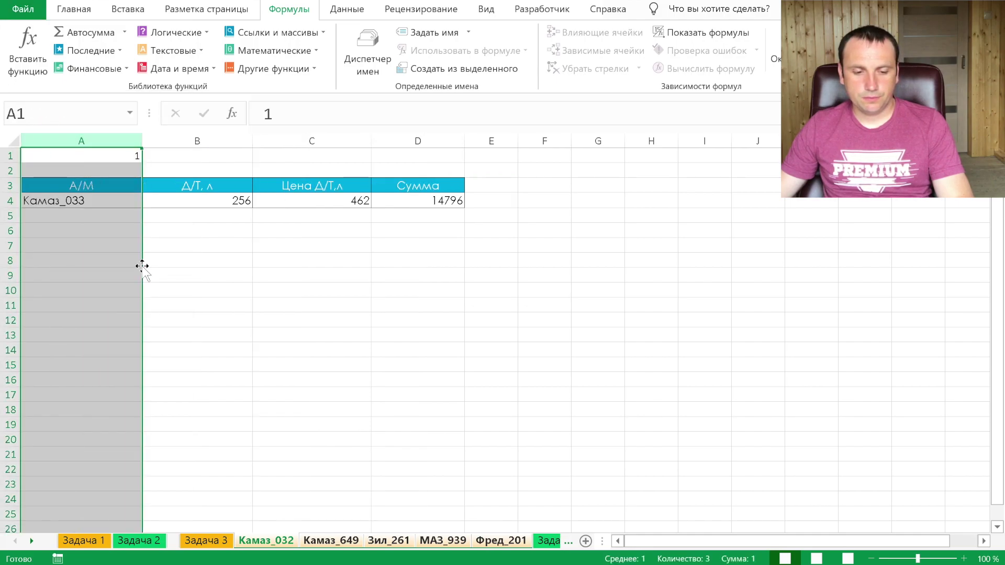
left_click(202, 277)
Step: Verify the vehicle names, including Фред_201, now point to A4:D4, then return to Задача 3
key("ctrl+F3")
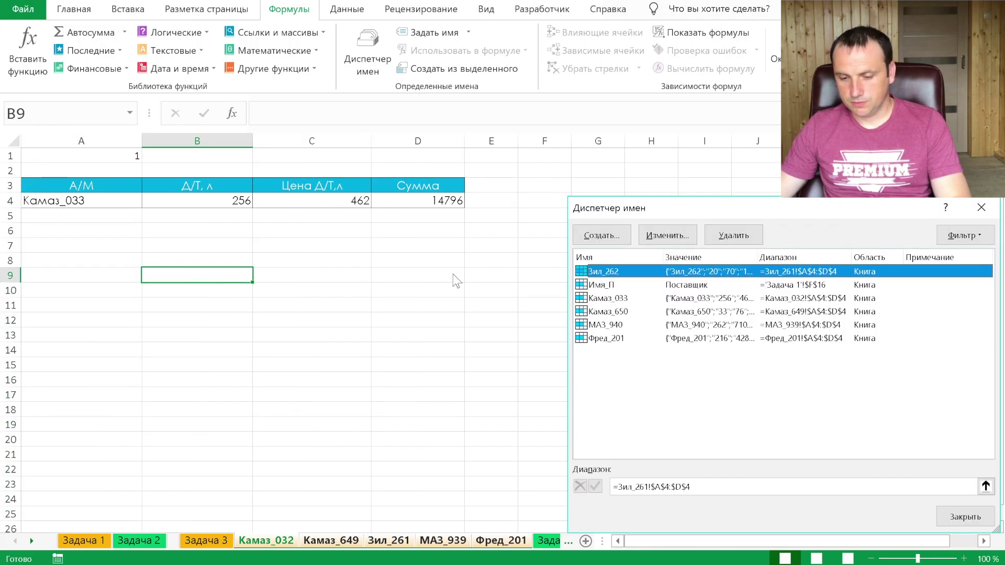
left_click(680, 286)
left_click(686, 298)
left_click(691, 312)
left_click(694, 339)
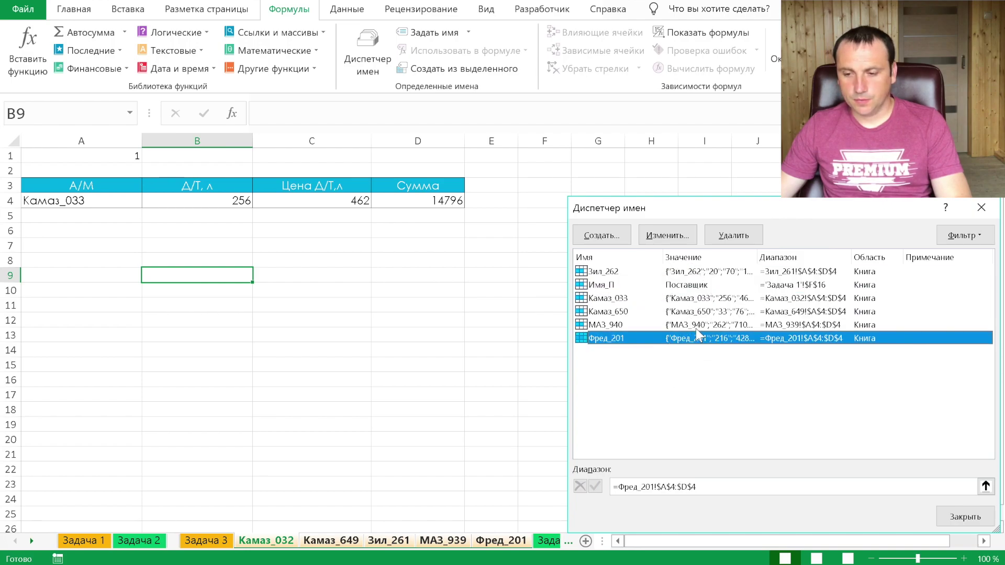
left_click(981, 208)
key("ctrl+Page_Up")
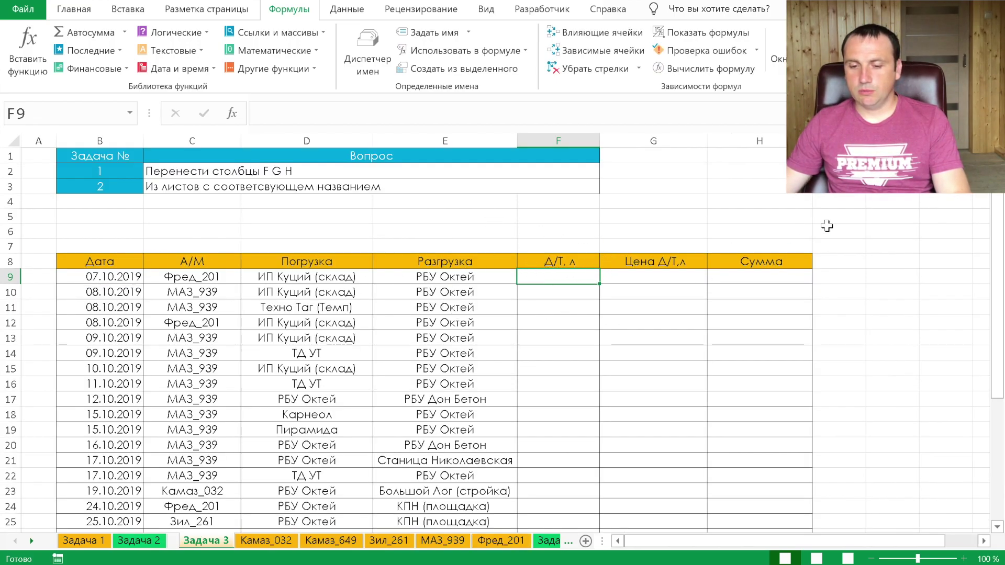
left_click(555, 219)
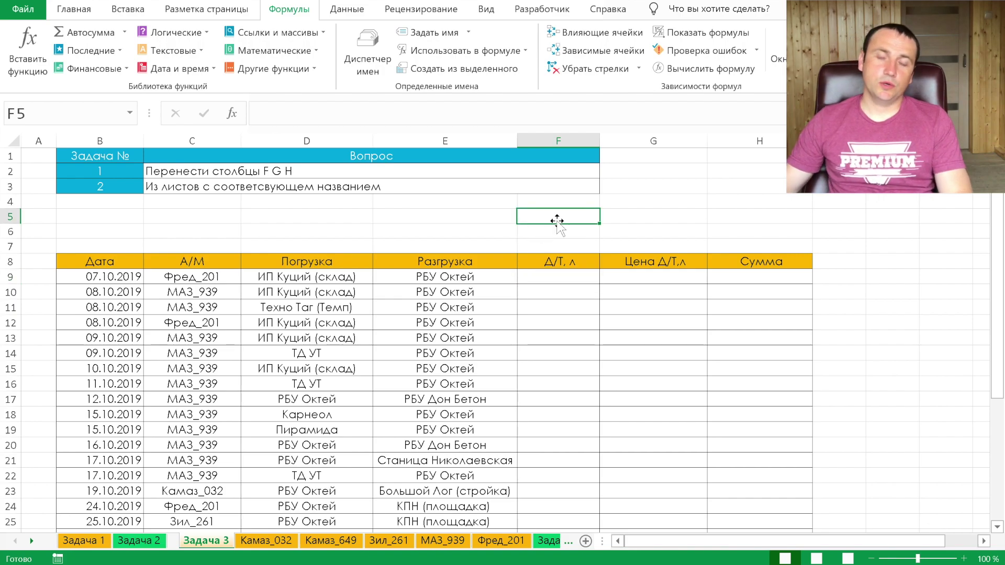
type("=сто")
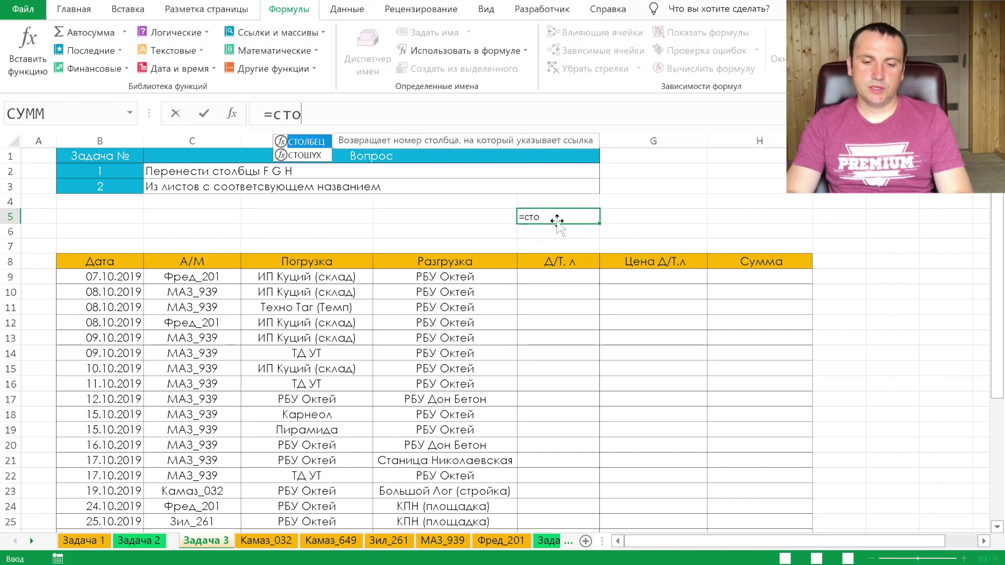
key("Tab")
type(")")
key("Return")
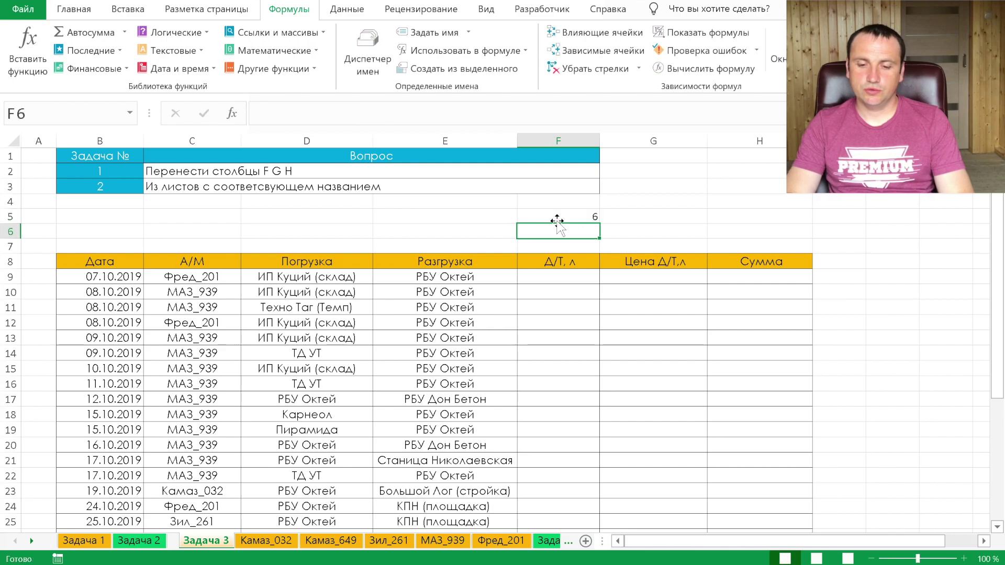
left_click(557, 218)
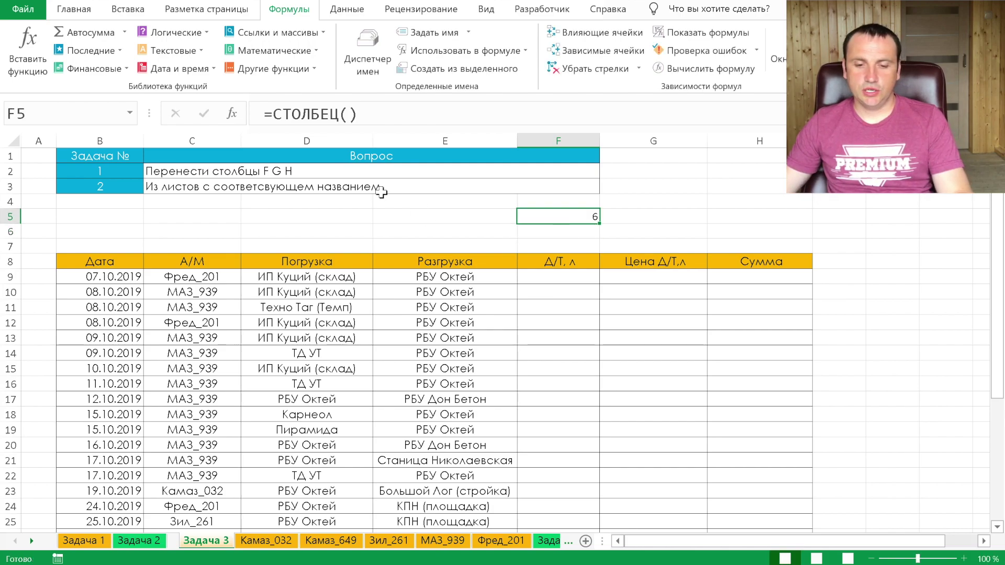
left_click(354, 113)
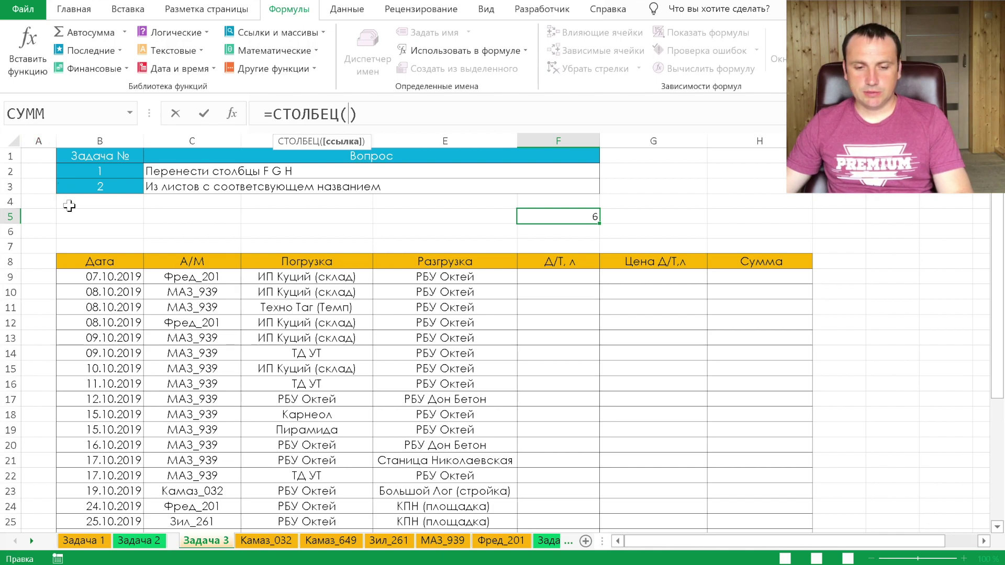
left_click(92, 206)
key("Tab")
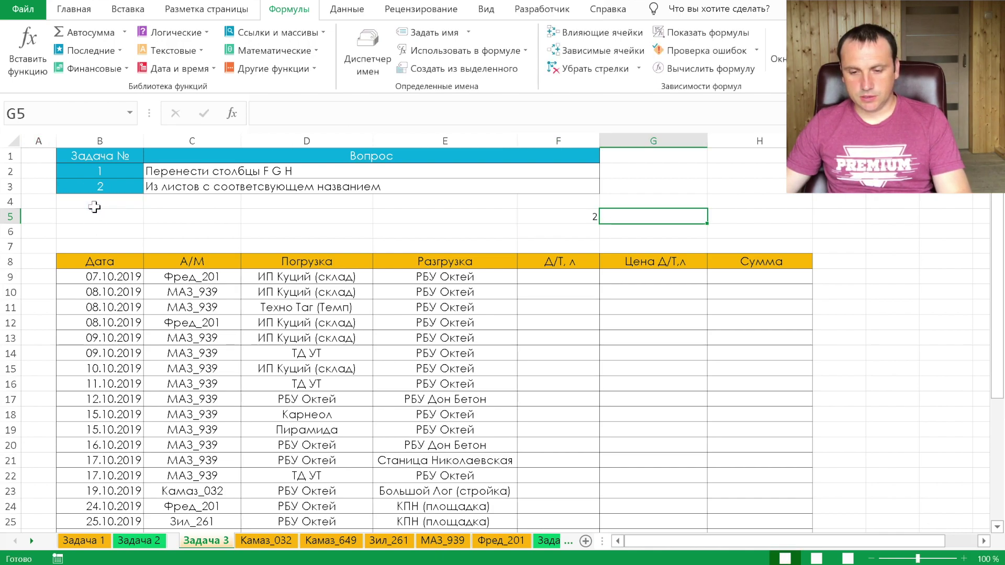
left_click(574, 215)
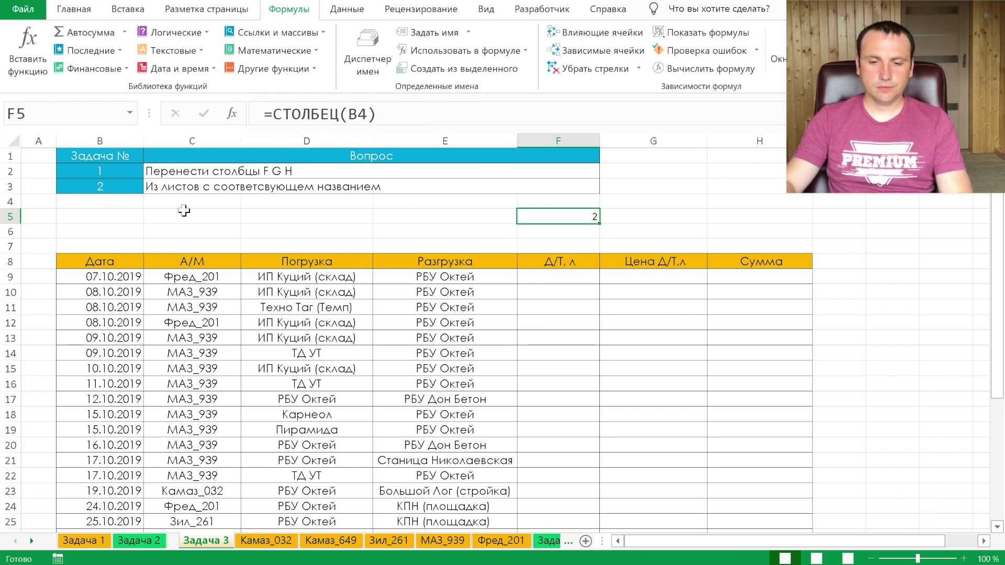
key("BackSpace")
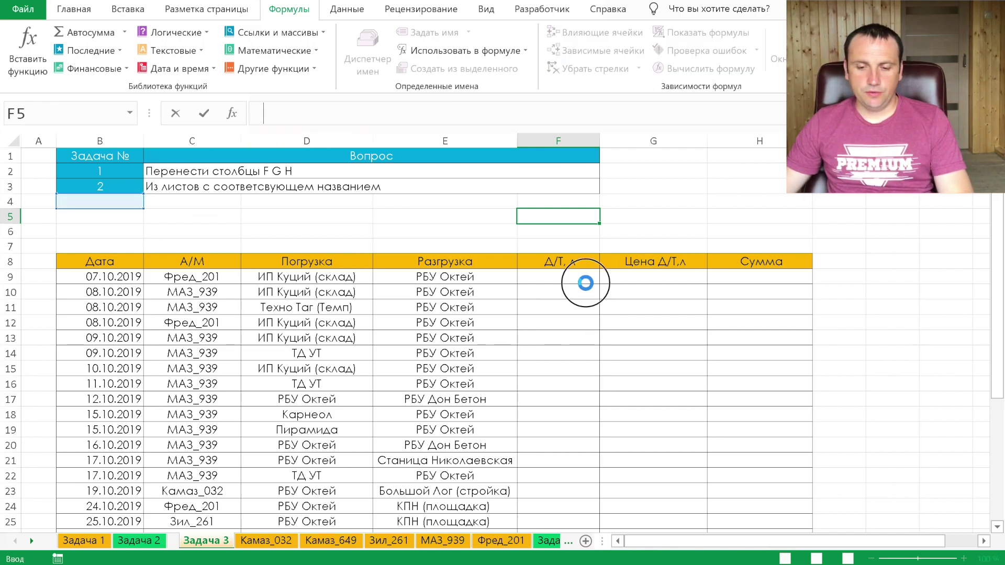
left_click(585, 283)
left_click(643, 277)
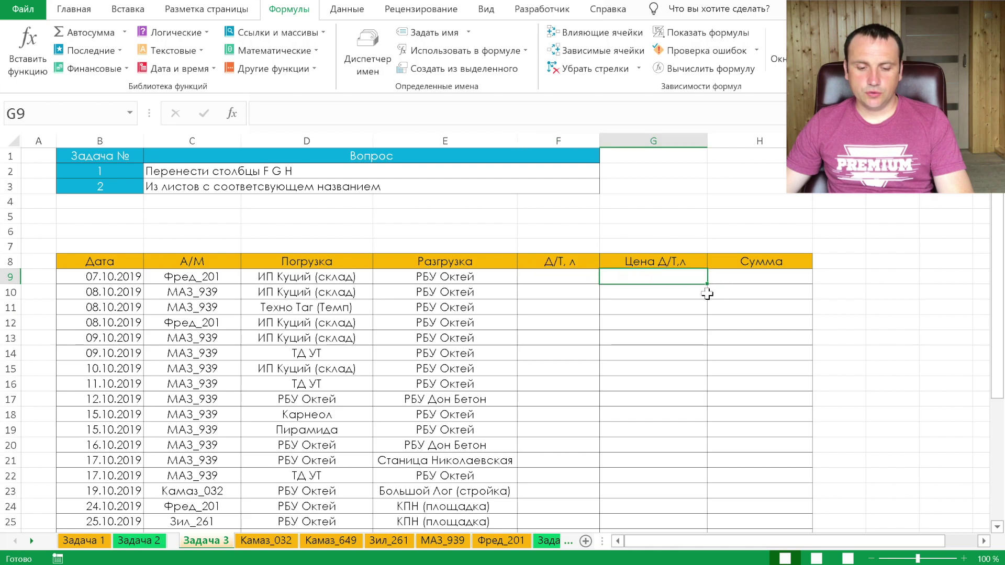
Step: In F9 on Задача 3, start a ВПР formula using C9 as the lookup value
left_click(256, 540)
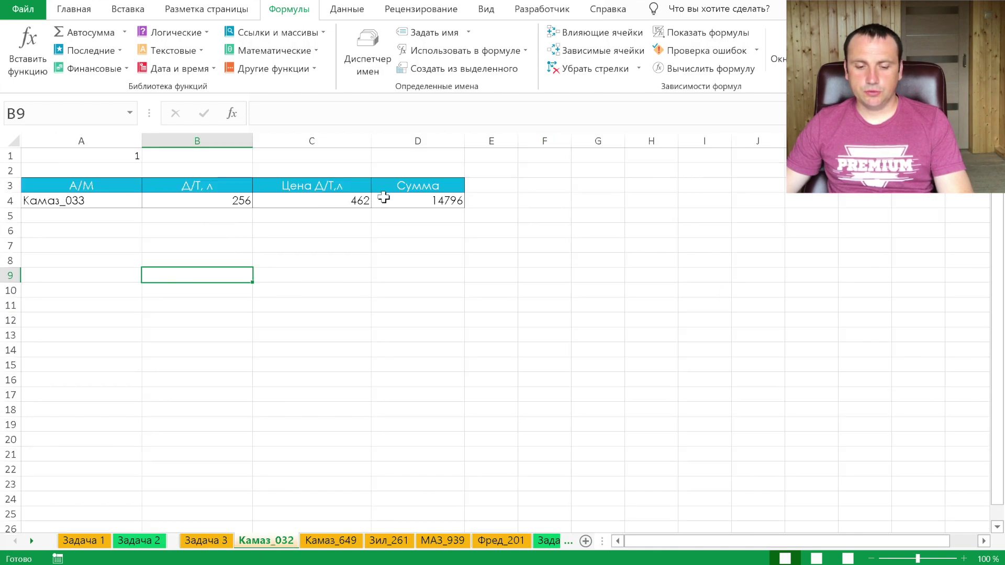
left_click(205, 541)
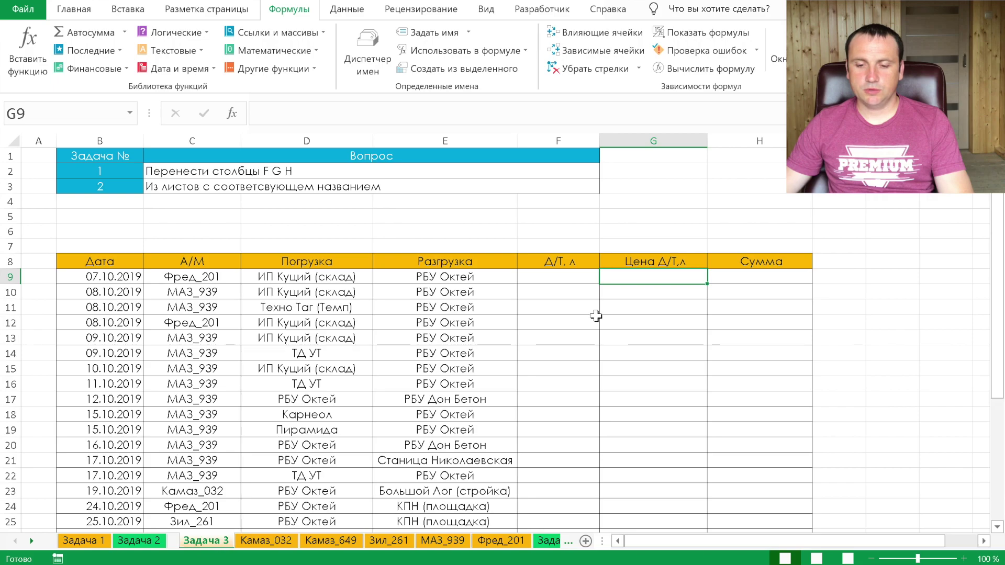
left_click(573, 275)
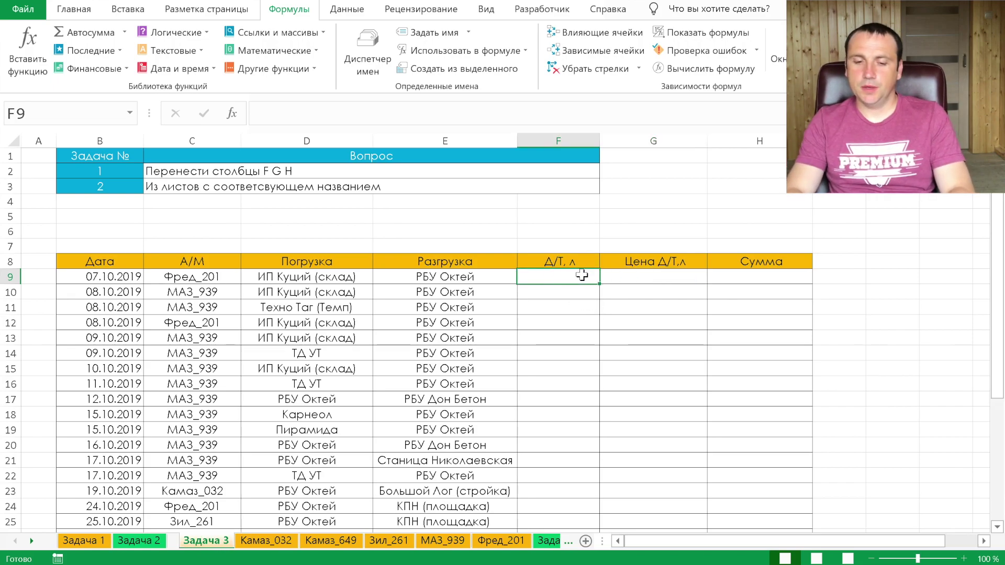
type("=впр")
key("Tab")
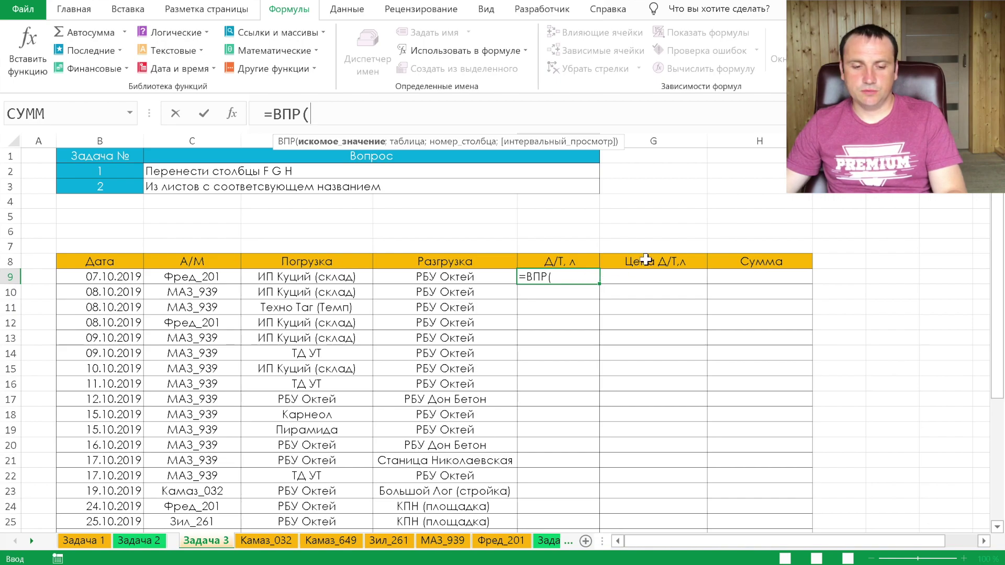
left_click(185, 277)
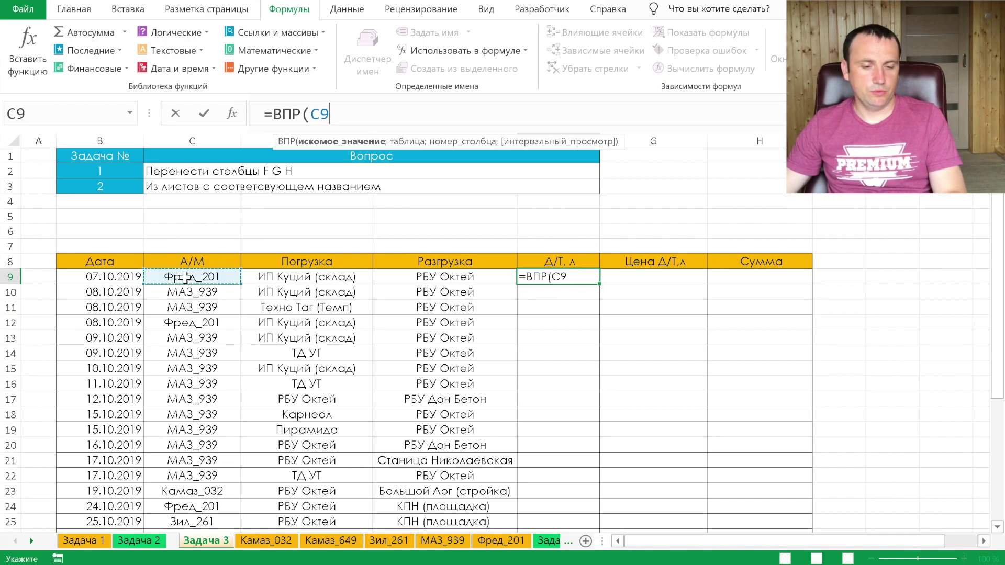
Step: Add ДВССЫЛ(C9) as the ВПР lookup table argument
type(";")
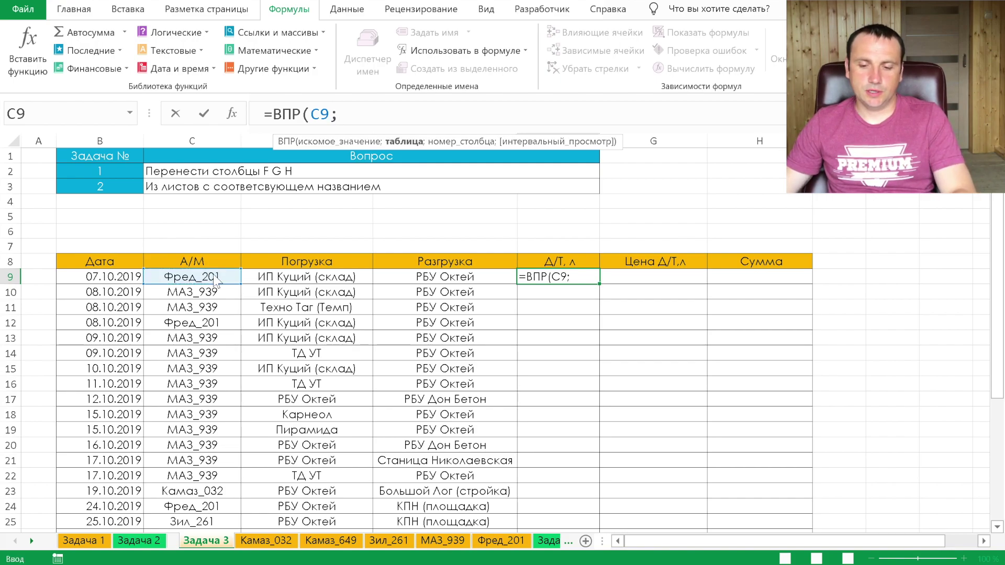
key("F3")
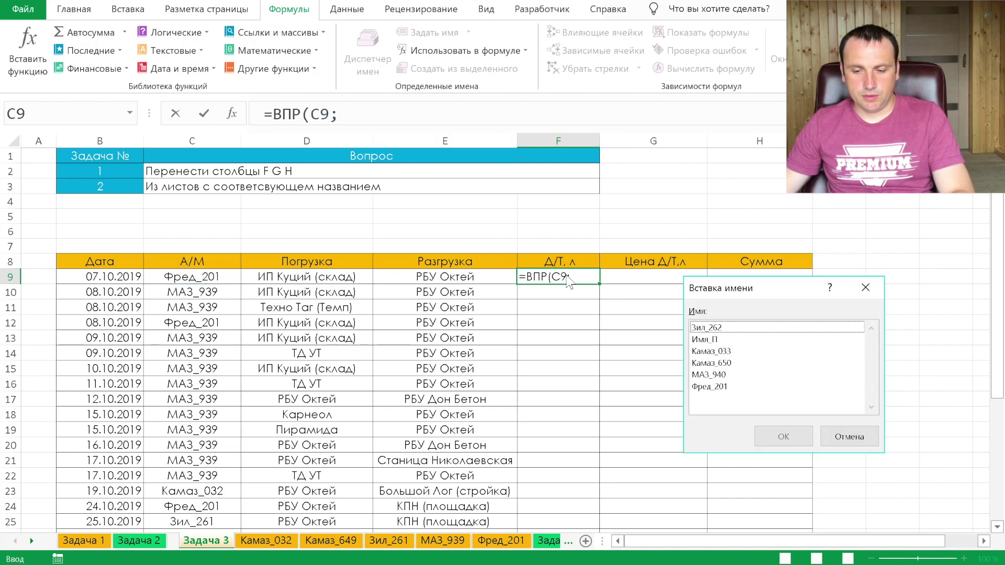
left_click_drag(718, 349, 729, 399)
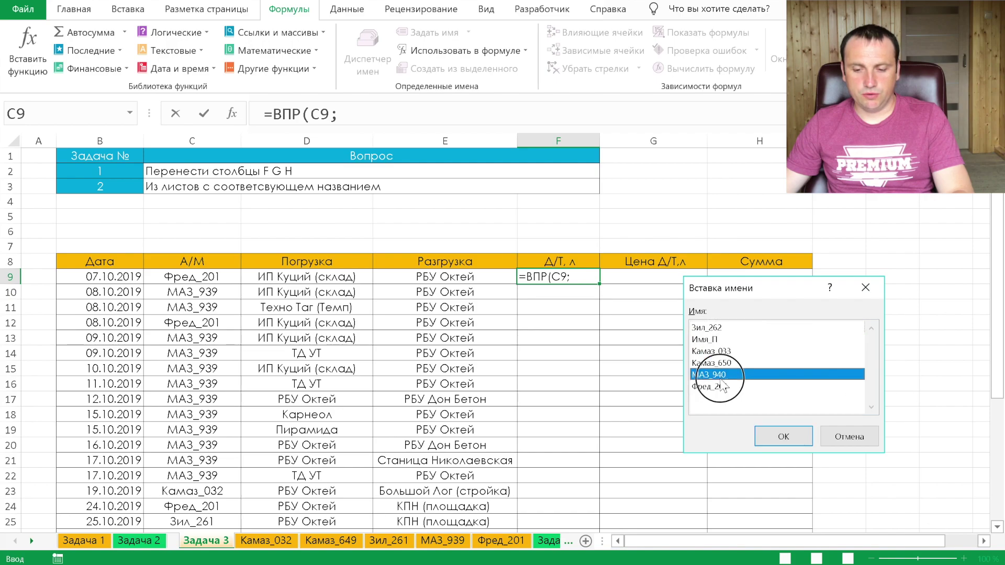
left_click(865, 287)
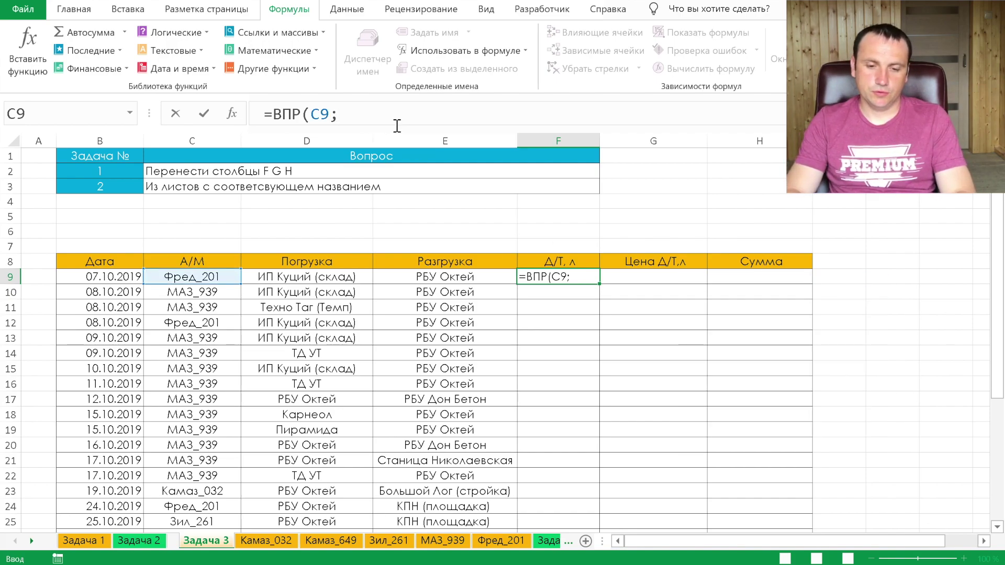
type("двс")
key("Tab")
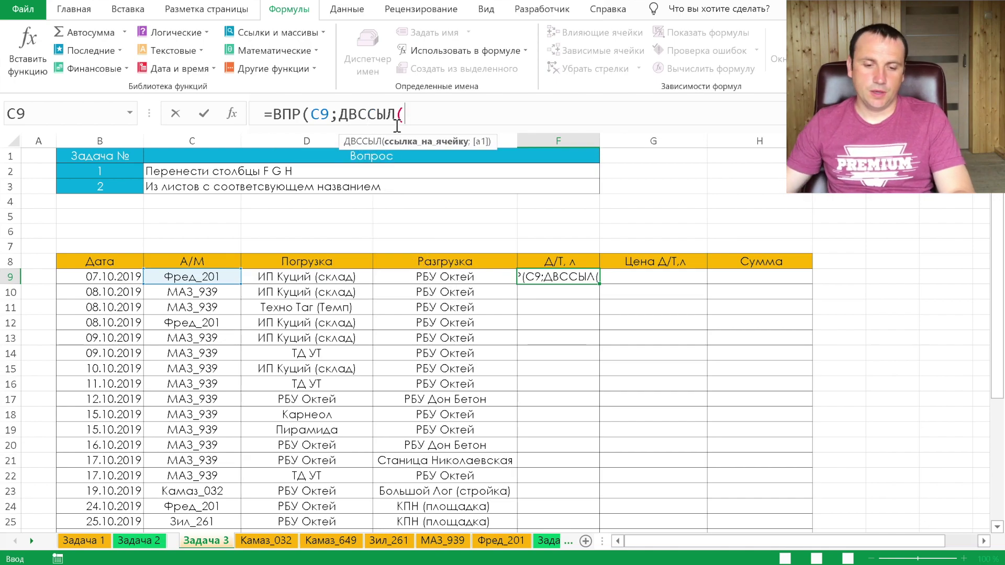
left_click(196, 277)
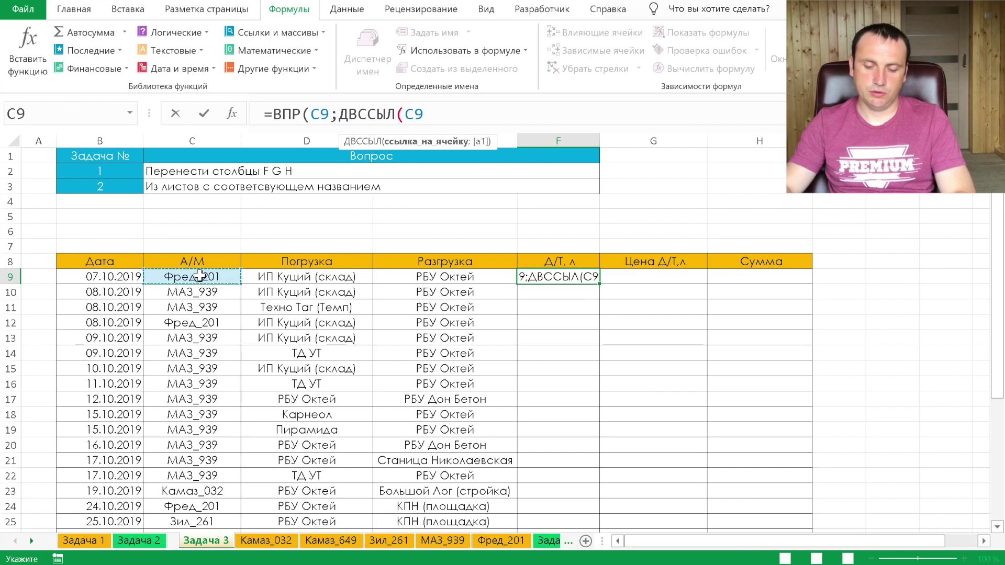
type(")")
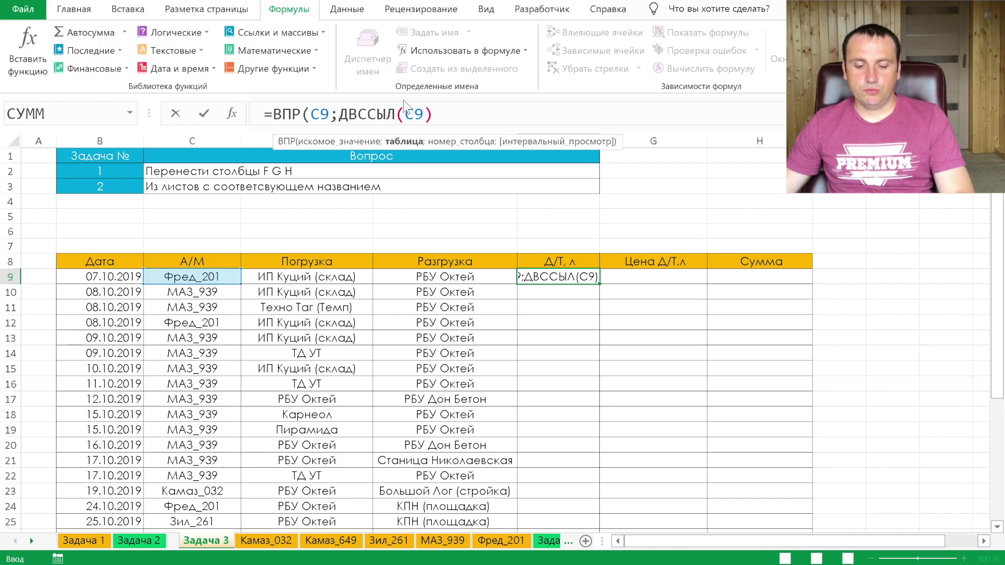
Step: Finish with СТОЛБЕЦ(B4) and 0, giving =ВПР(C9;ДВССЫЛ(C9);СТОЛБЕЦ(B4);0) returning 216
type(";")
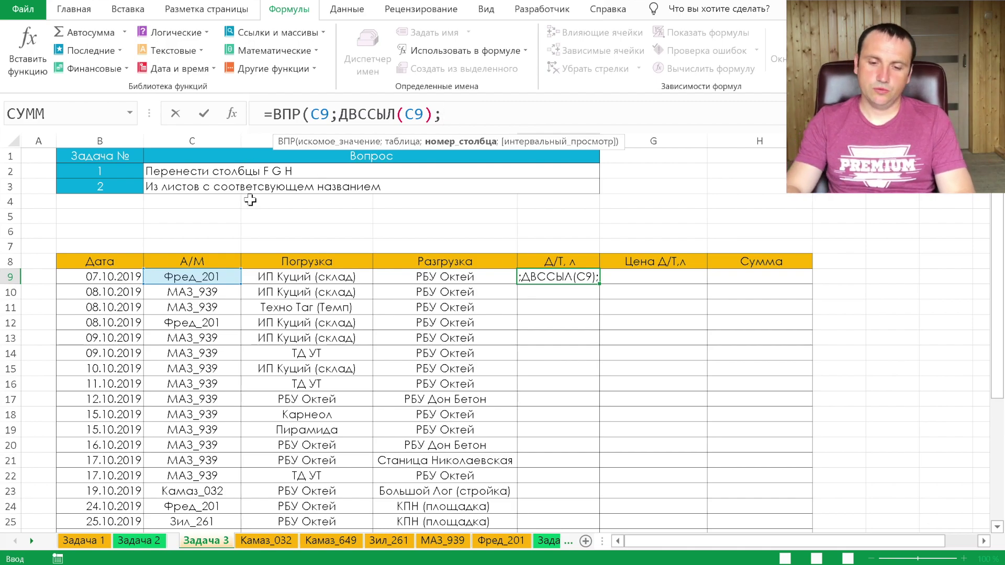
type("сто")
key("Tab")
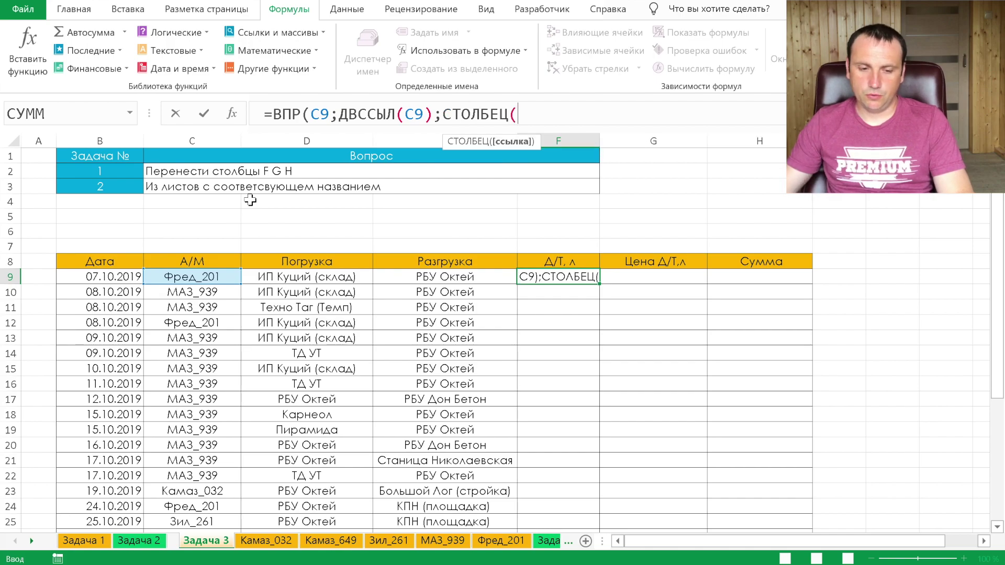
left_click(76, 198)
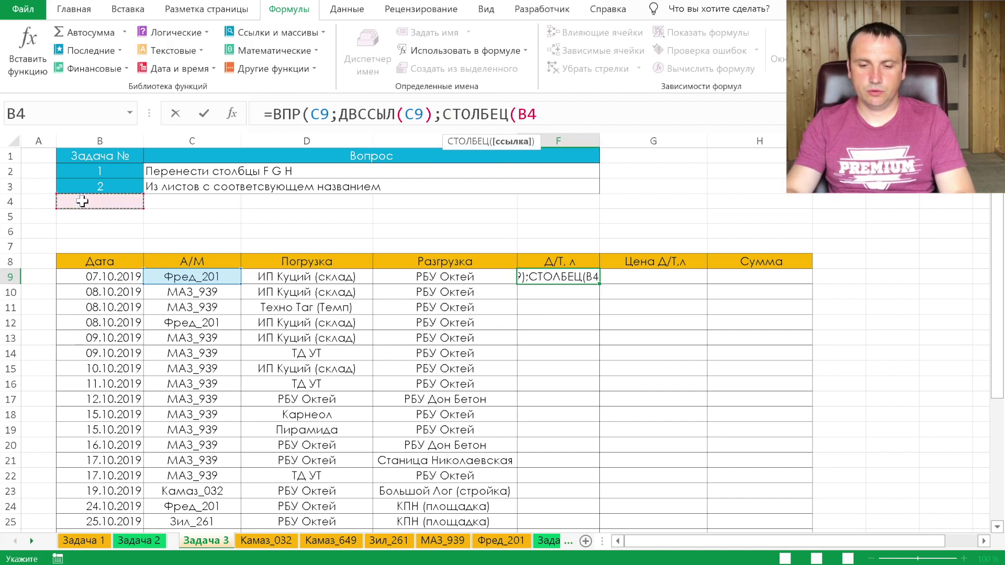
type(");")
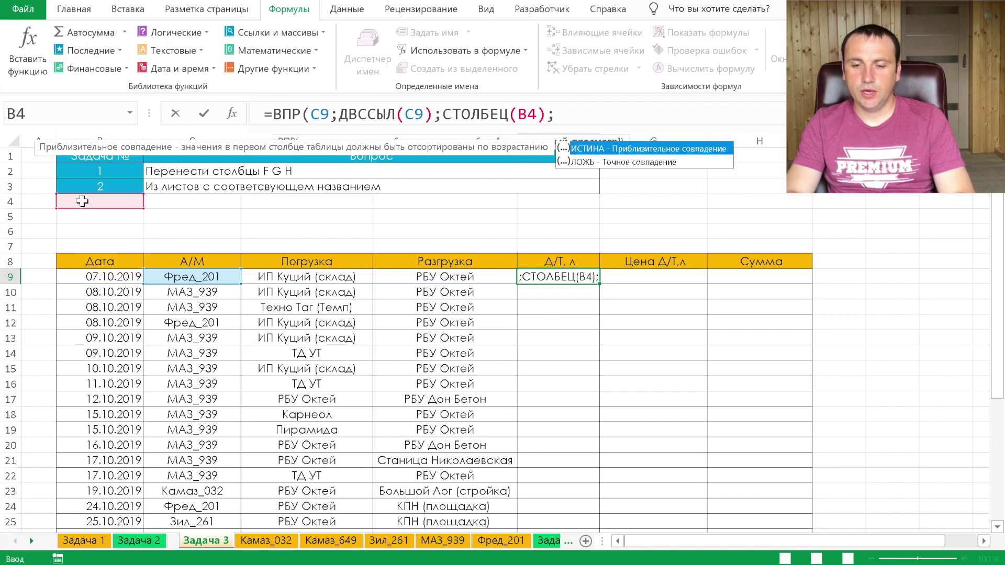
type("0")
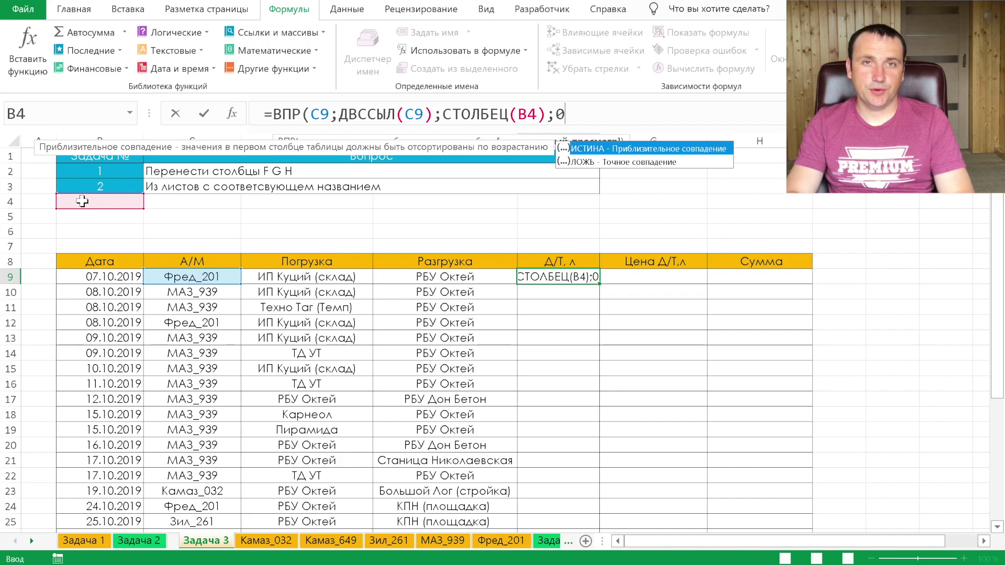
type(")")
key("Return")
key("Up")
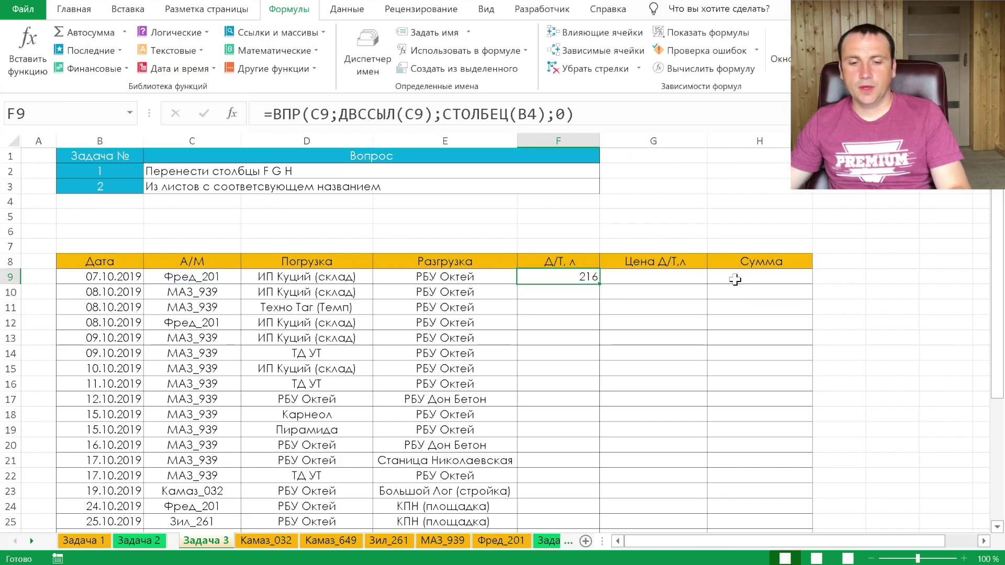
Step: Change both C9 references in the F9 formula to $C9
left_click(317, 125)
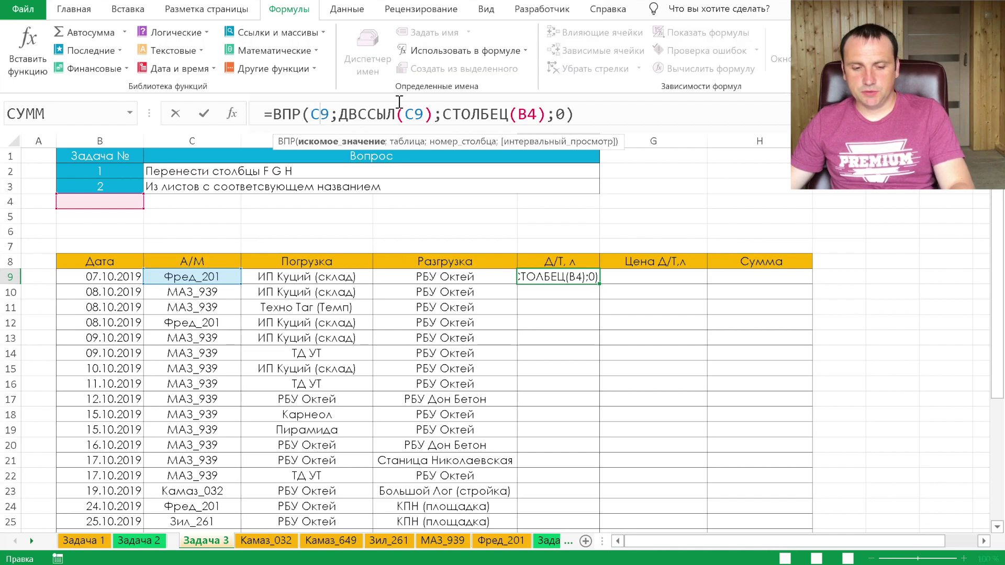
key("F4")
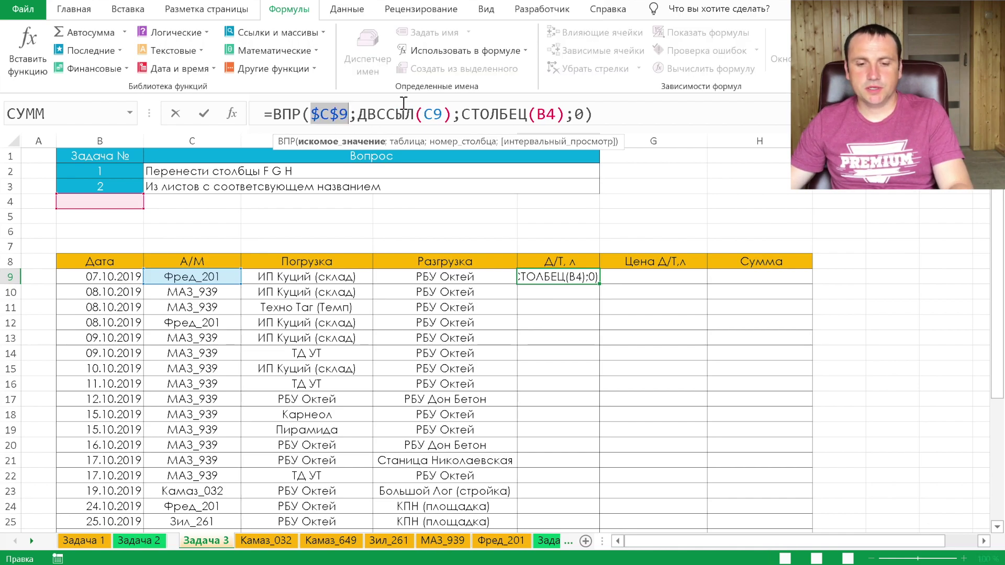
key("F4")
key("F4")
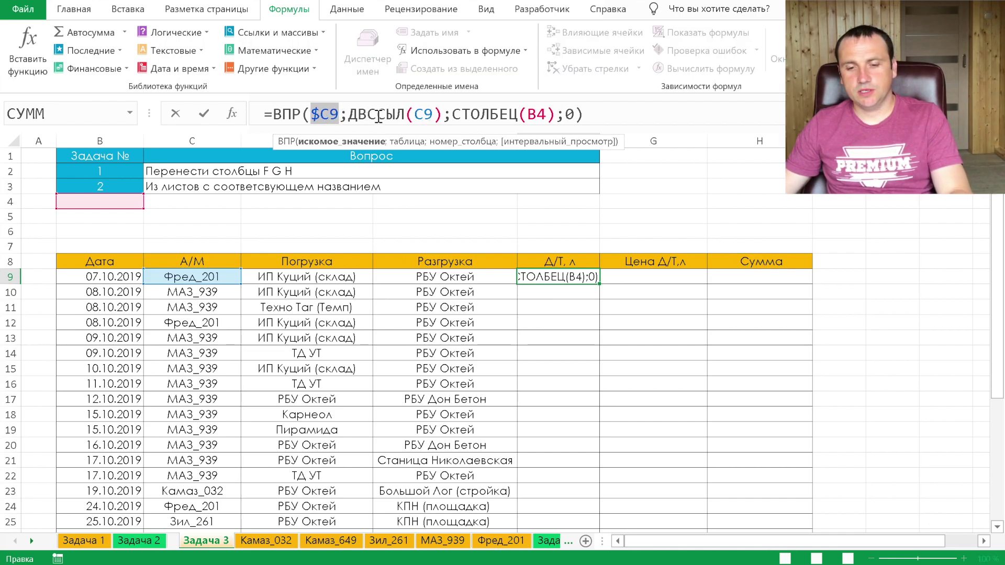
double_click(422, 114)
key("F4")
key("F4")
key("F4")
key("Tab")
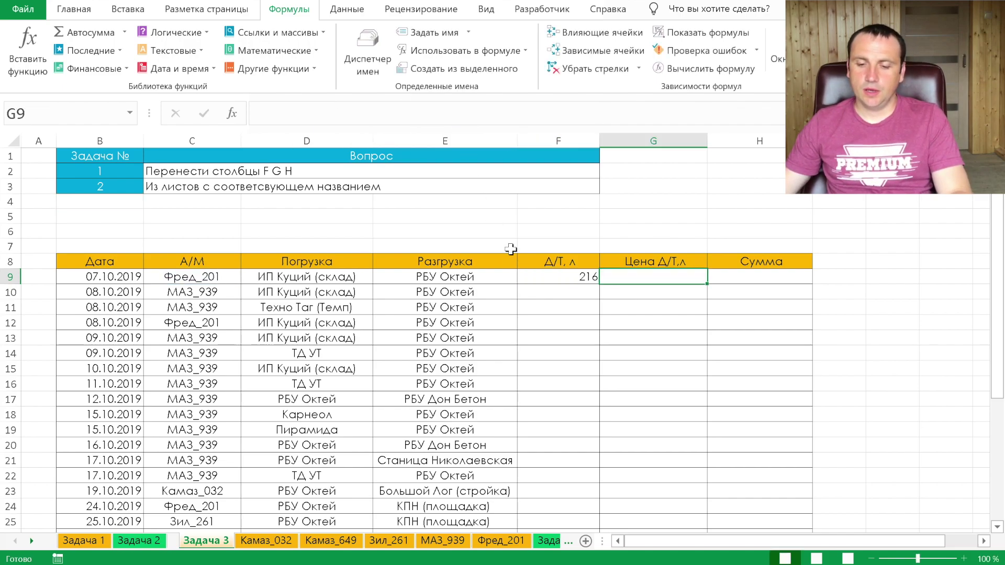
Step: Copy the formula across to G9:H9 (428, 13559) and fill it down the table
left_click(584, 282)
left_click_drag(600, 284, 771, 287)
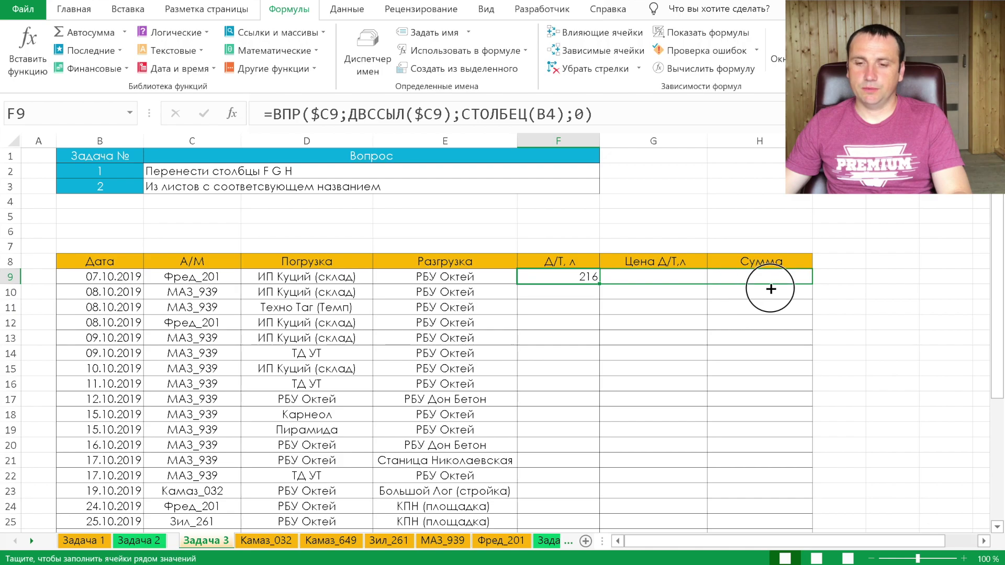
double_click(813, 284)
left_click(533, 305)
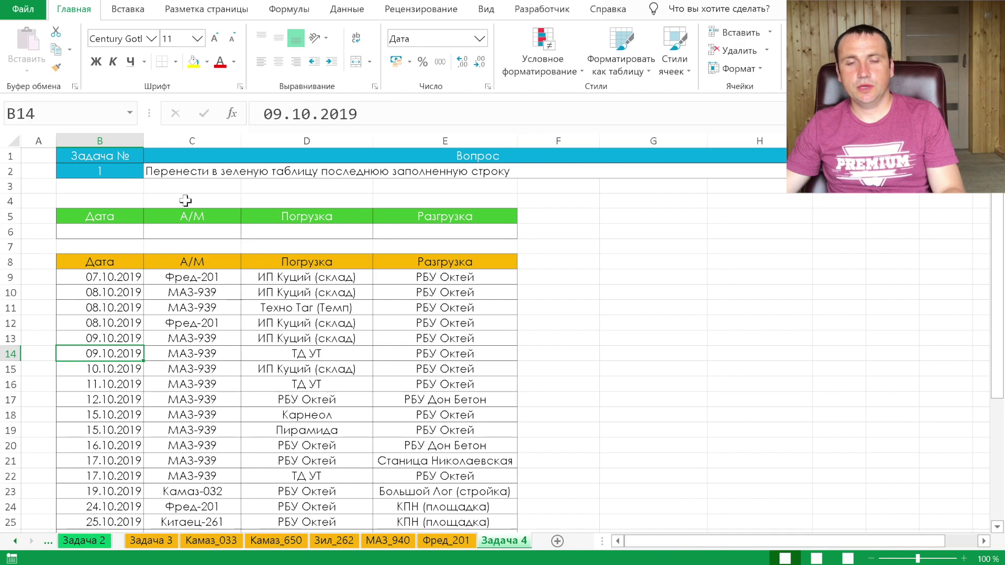
Step: Confirm the Задача 4 data ends at row 37 (31.10.2019), then select green-table cell B6
left_click(131, 234)
scroll(314, 264, "down", 6)
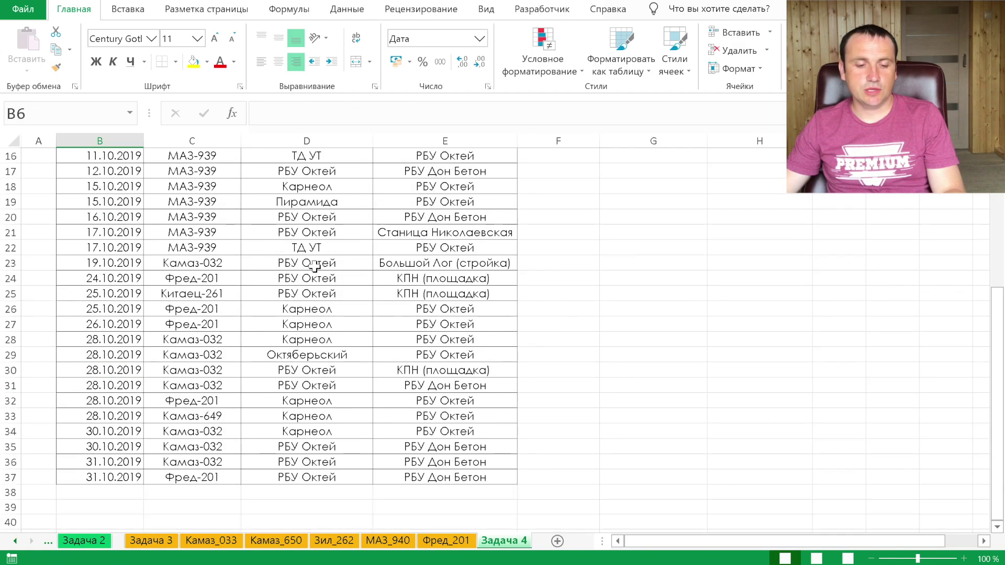
scroll(314, 264, "down", 1)
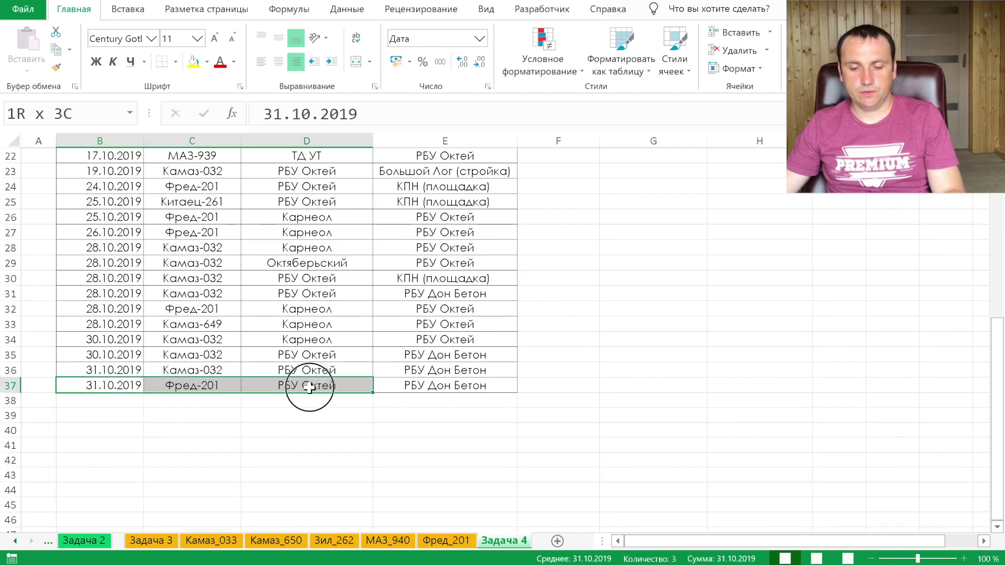
left_click_drag(82, 389, 438, 370)
scroll(492, 360, "up", 5)
scroll(492, 360, "up", 2)
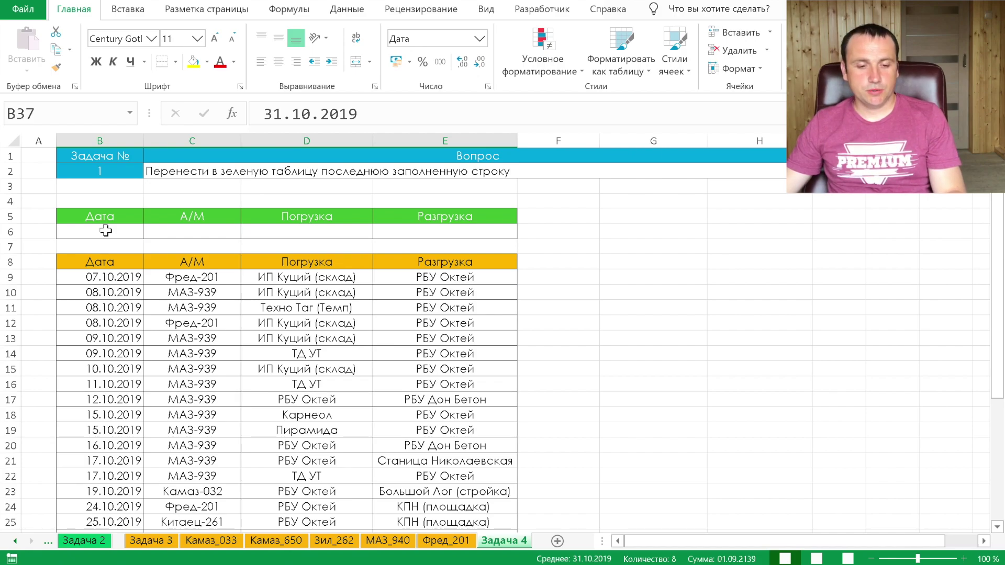
left_click(106, 231)
Step: In B6 start =ДВССЫЛ("R"&СЧЁТЗ( for the last-row reference
type("=")
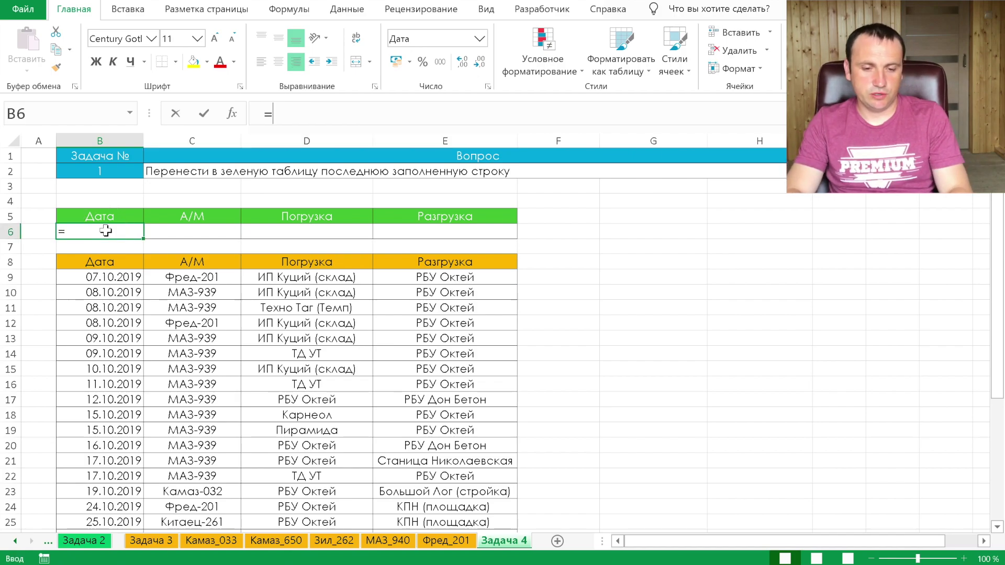
type("дв")
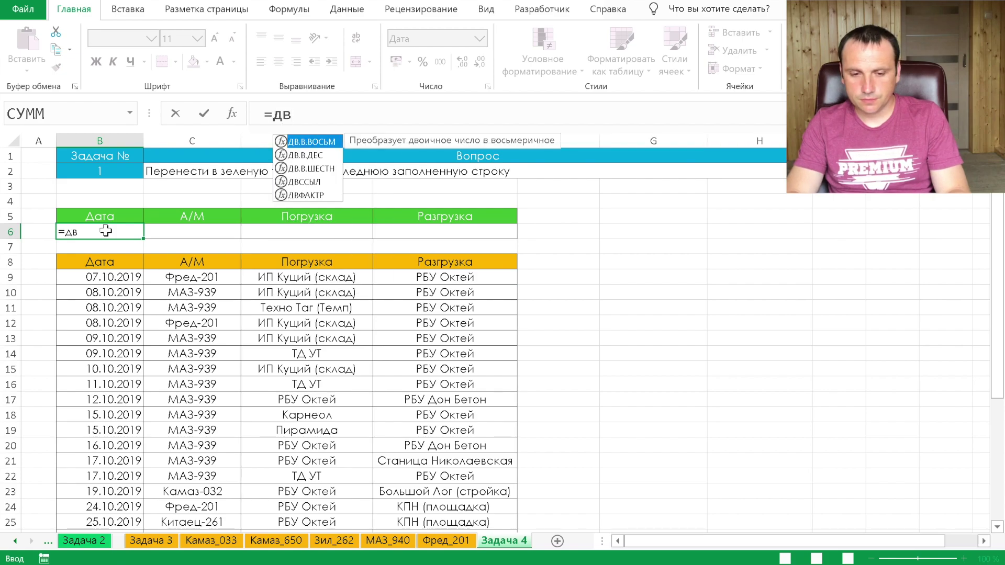
type("с")
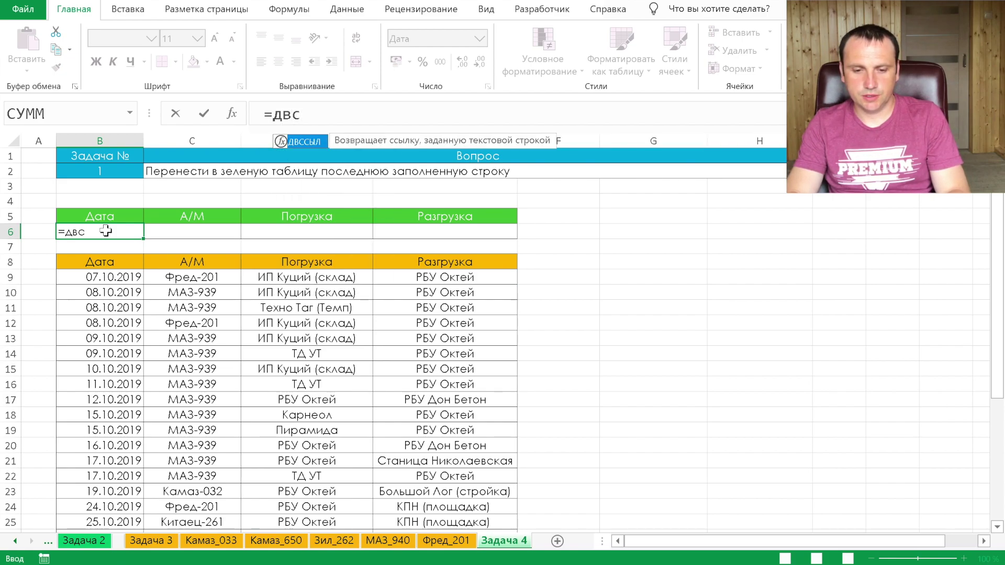
key("Tab")
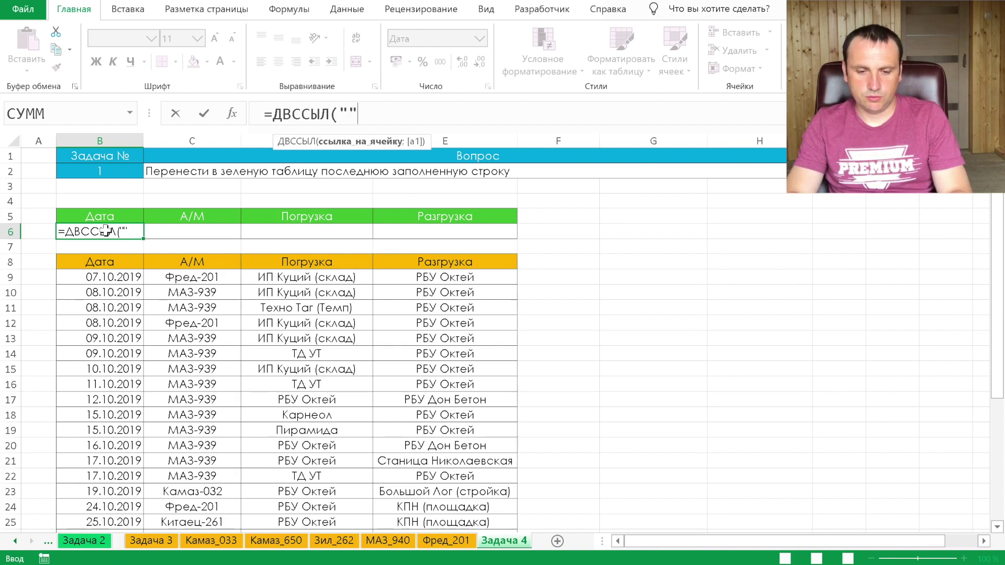
type("\"")
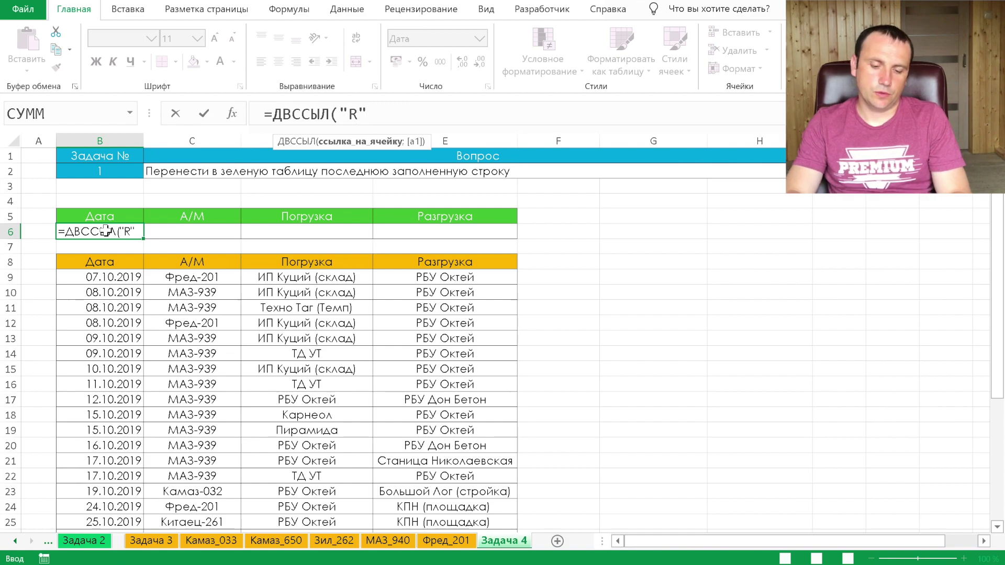
type("&")
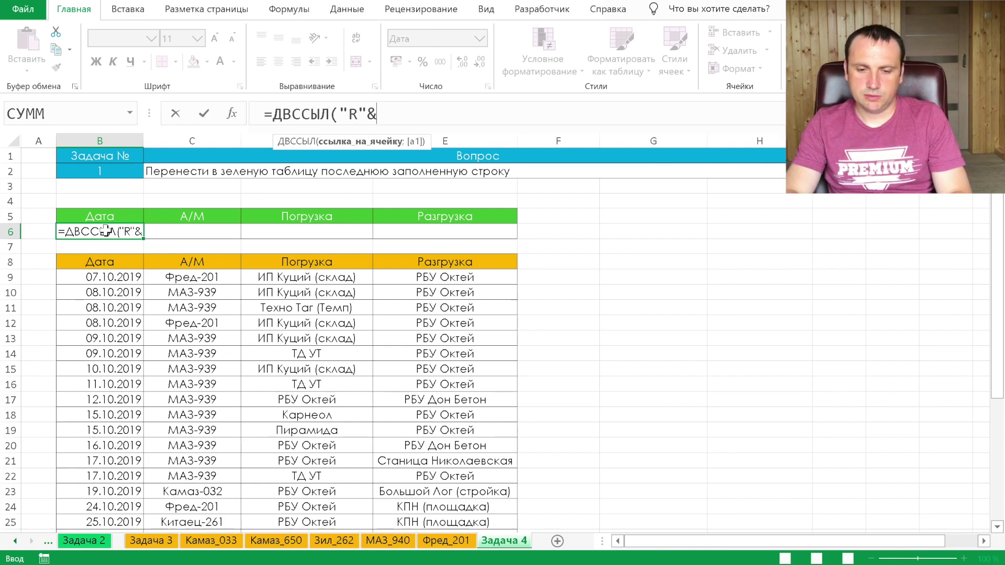
type("сх")
key("BackSpace")
key("BackSpace")
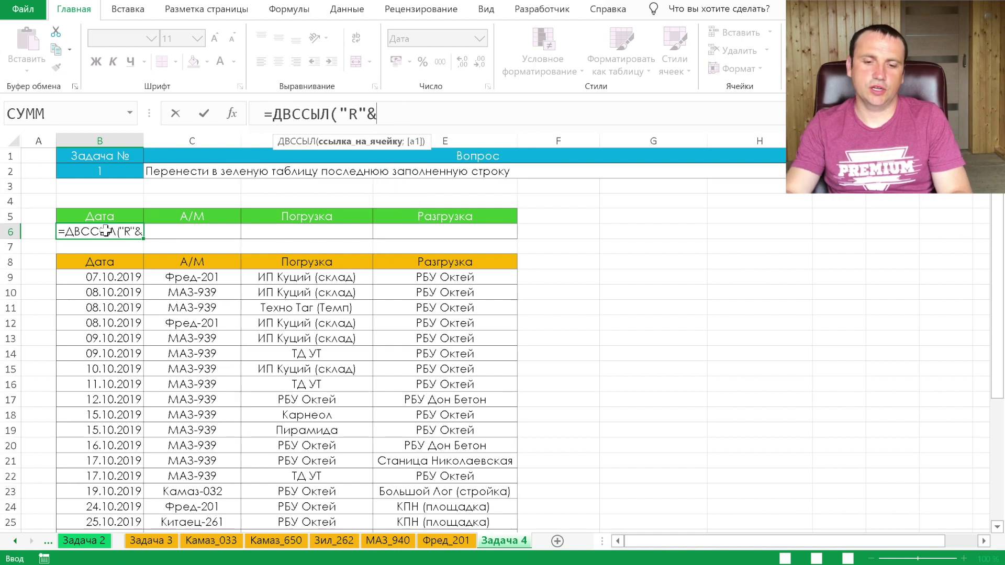
type("сч")
key("Down")
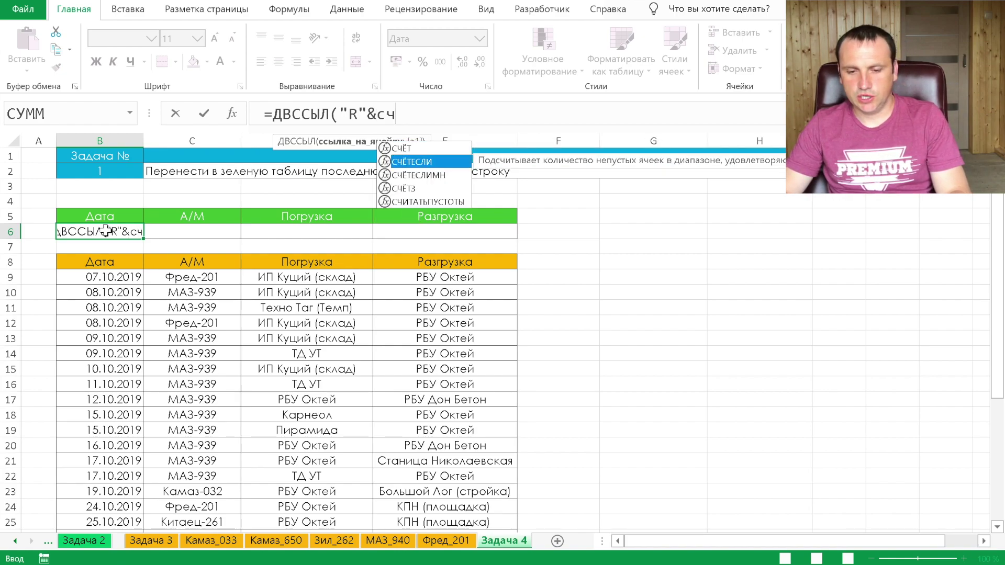
key("Down")
key("Down")
key("Tab")
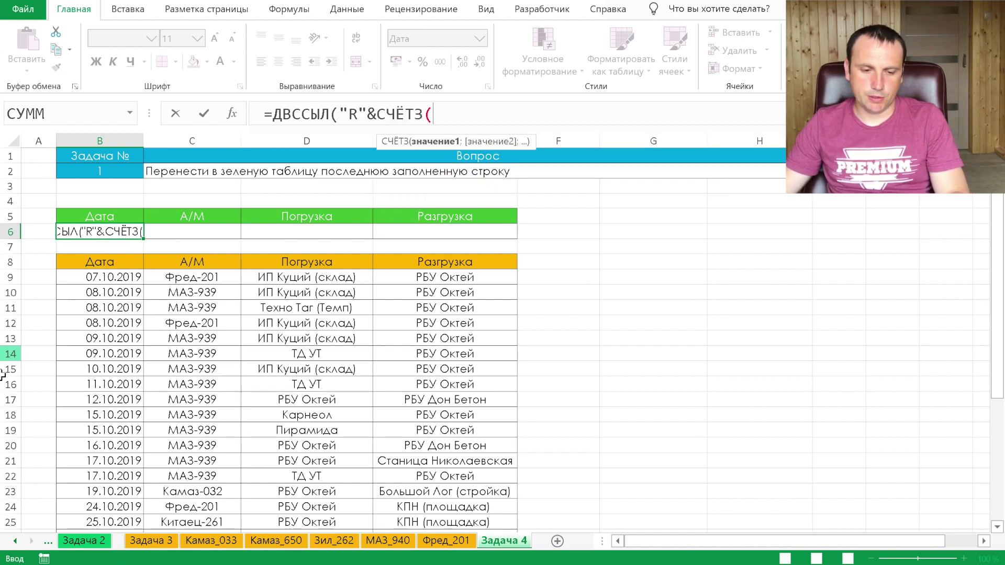
Step: Set the СЧЁТЗ range to B8:B100
left_click_drag(115, 262, 120, 518)
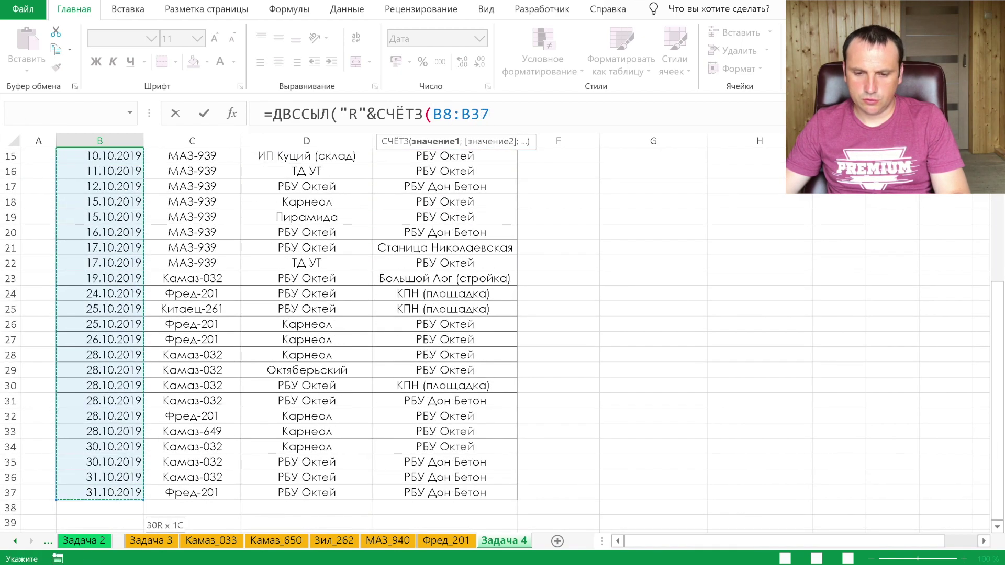
left_click_drag(120, 518, 105, 515)
key("BackSpace")
key("BackSpace")
type("100)&\"C")
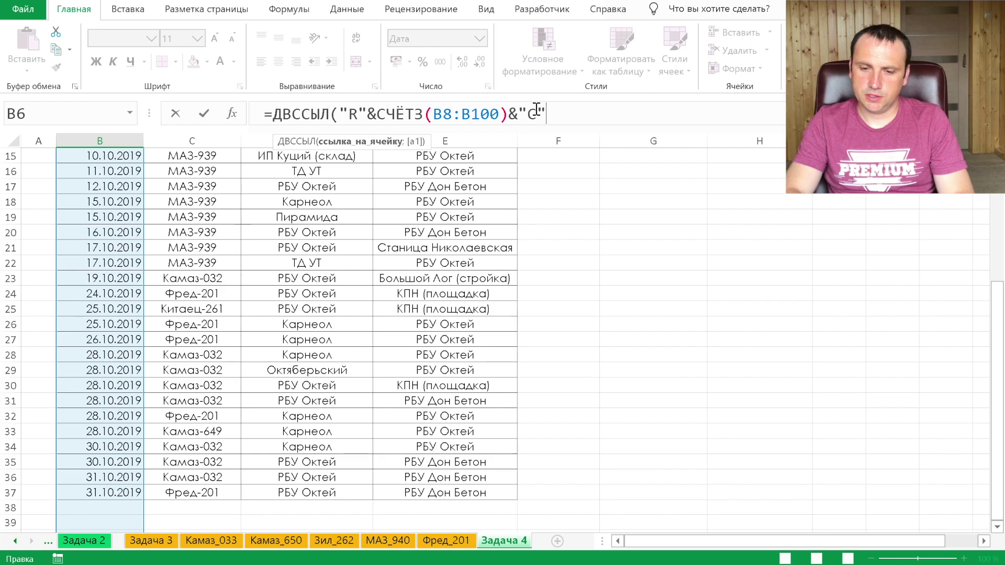
Step: Complete the formula with +7&"C"&СТОЛБЕЦ(B4);0, showing 31.10.2019 in B6
type("&")
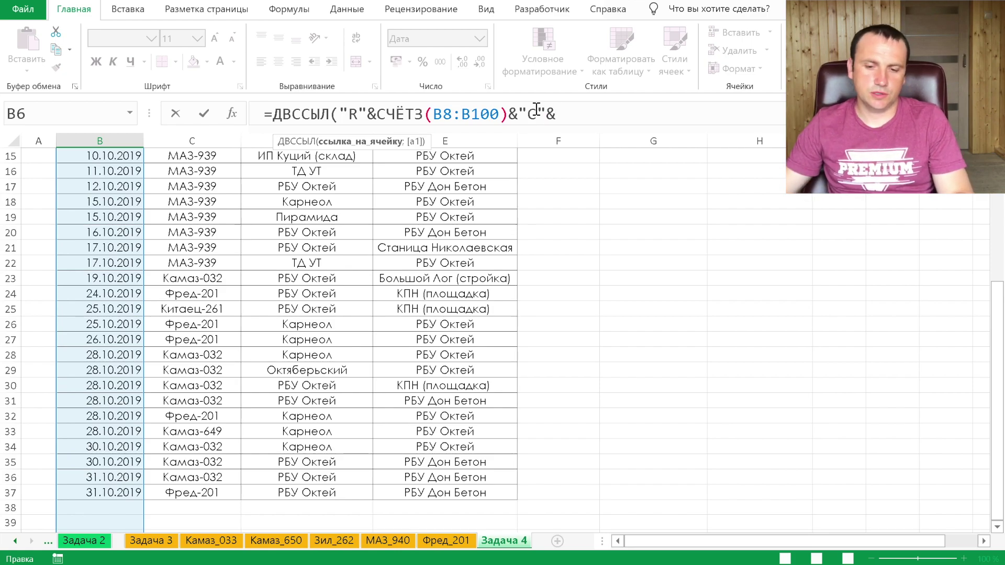
type("cnj")
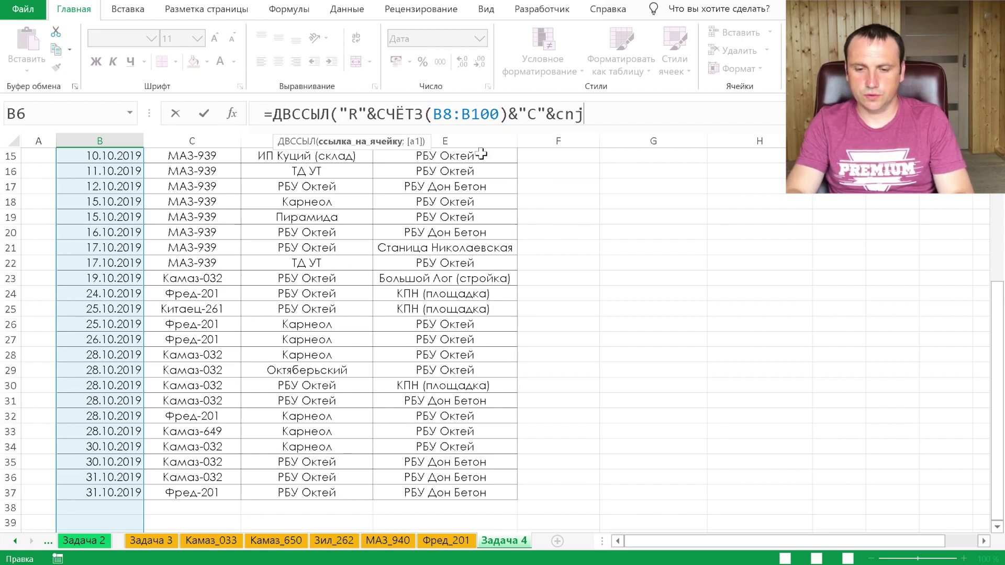
key("BackSpace")
key("BackSpace")
key("BackSpace")
type("стол")
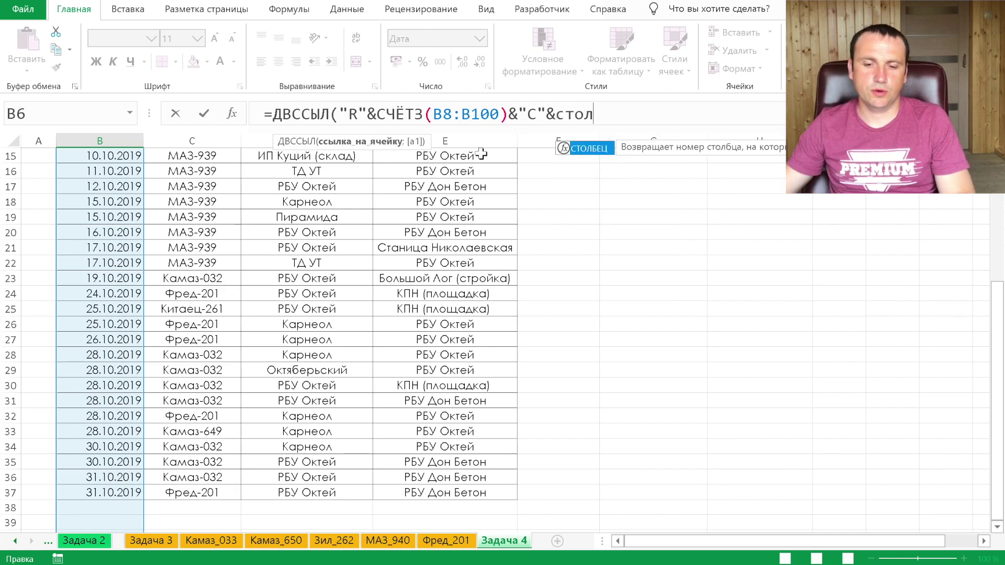
key("Tab")
left_click(122, 200)
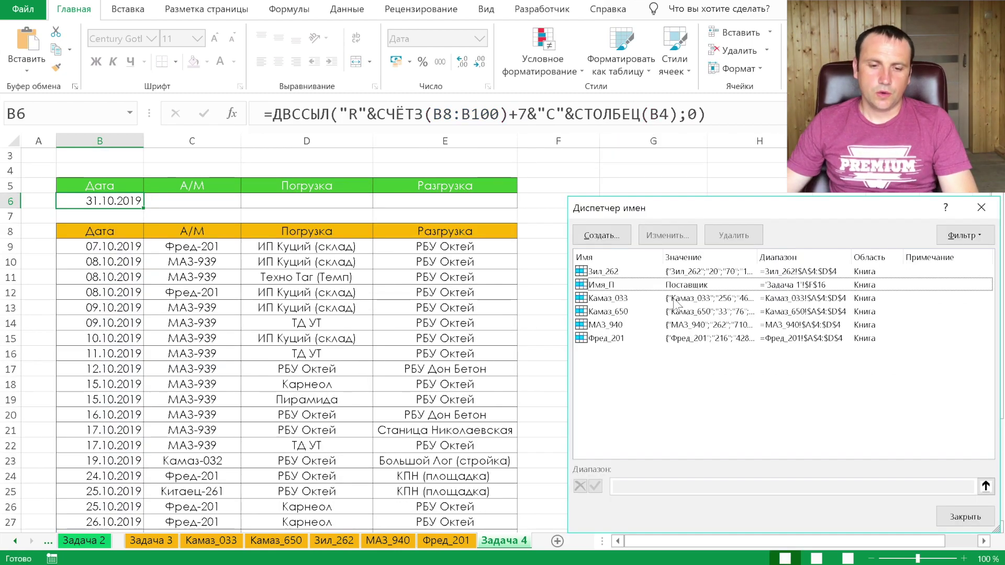
key("Escape")
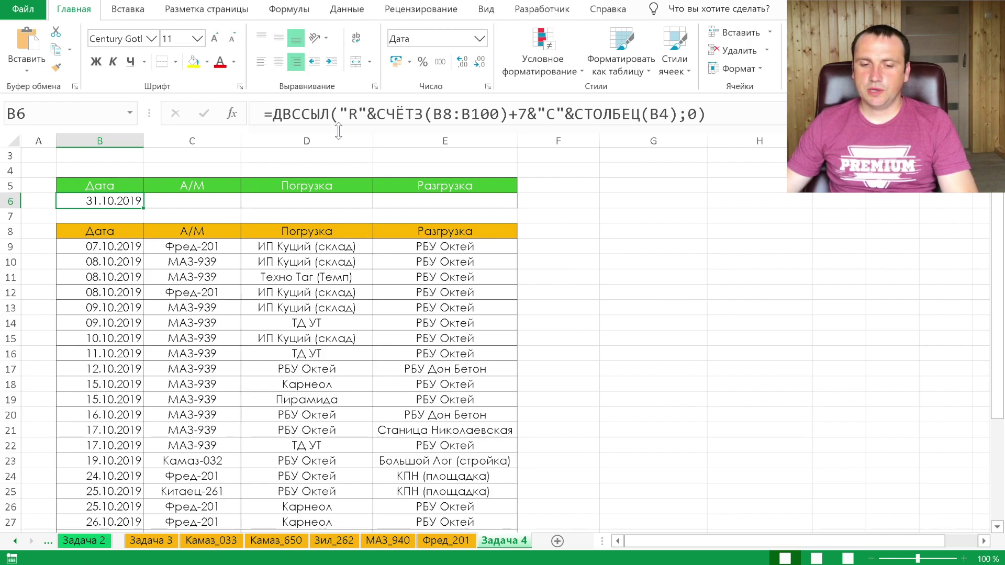
Step: Copy the B6 formula text from the formula bar
left_click_drag(275, 115, 710, 116)
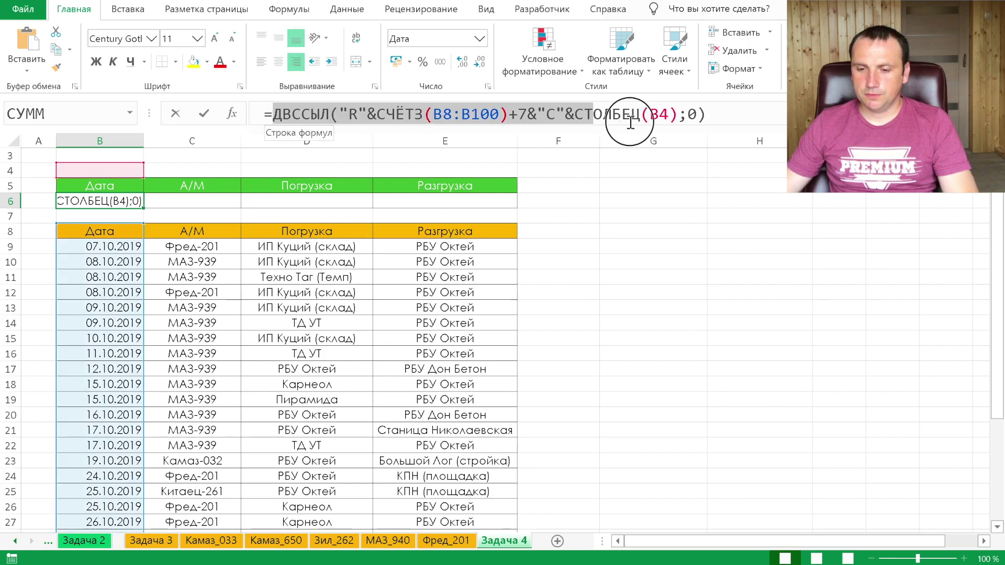
right_click(669, 114)
left_click(712, 145)
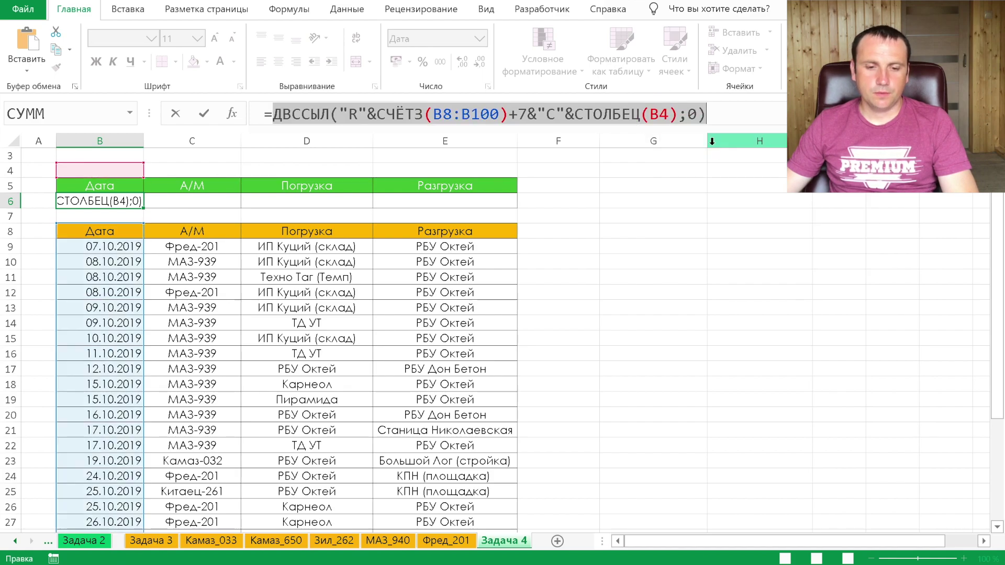
left_click(203, 113)
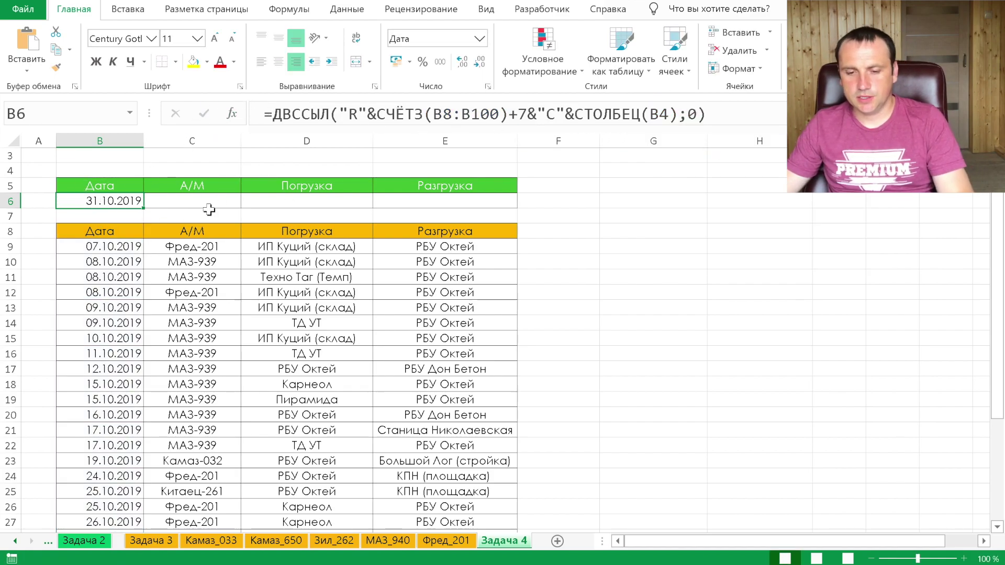
Step: Create the name импорт whose definition is the pasted ДВССЫЛ/СЧЁТЗ/СТОЛБЕЦ formula
key("ctrl+F3")
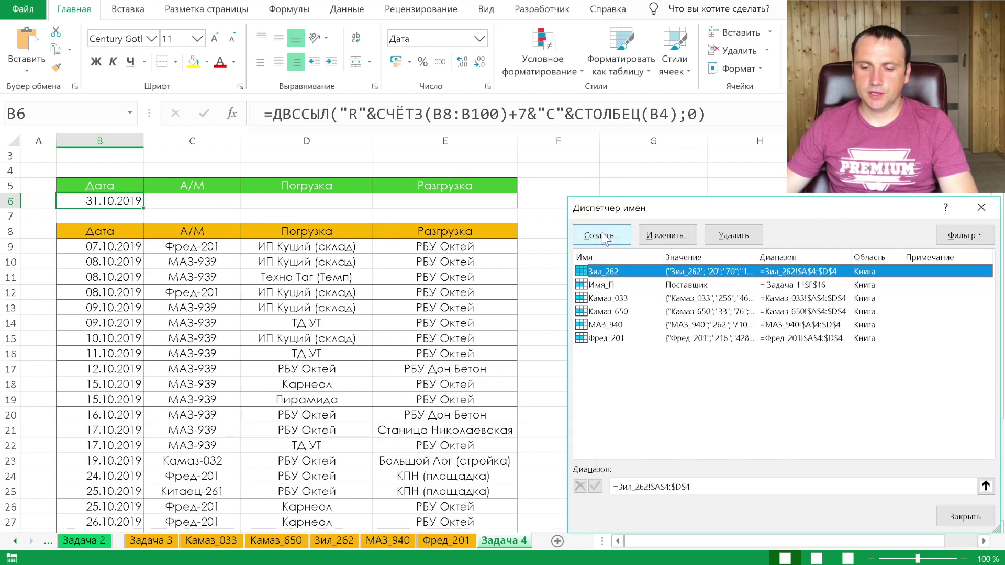
left_click(611, 233)
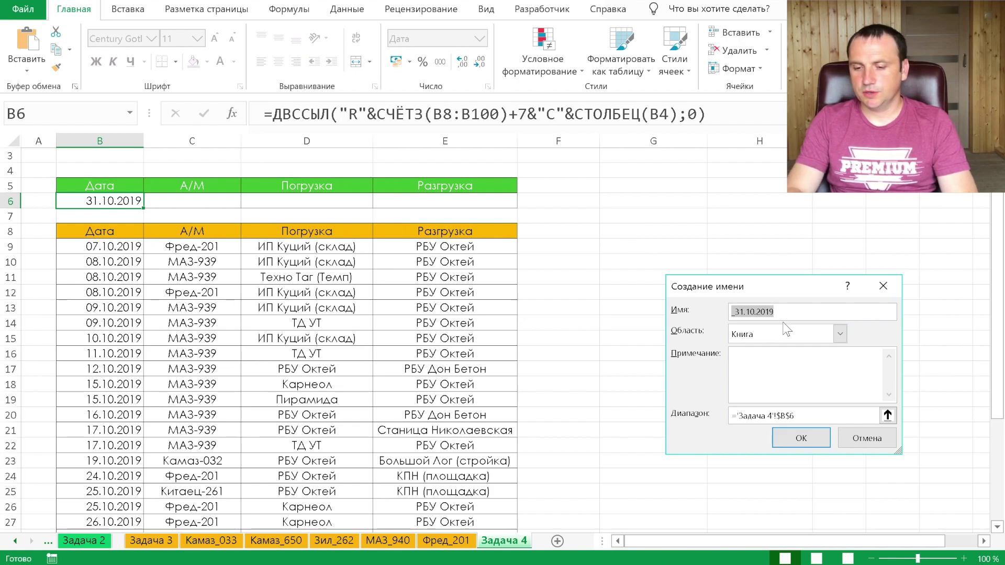
type("импорт")
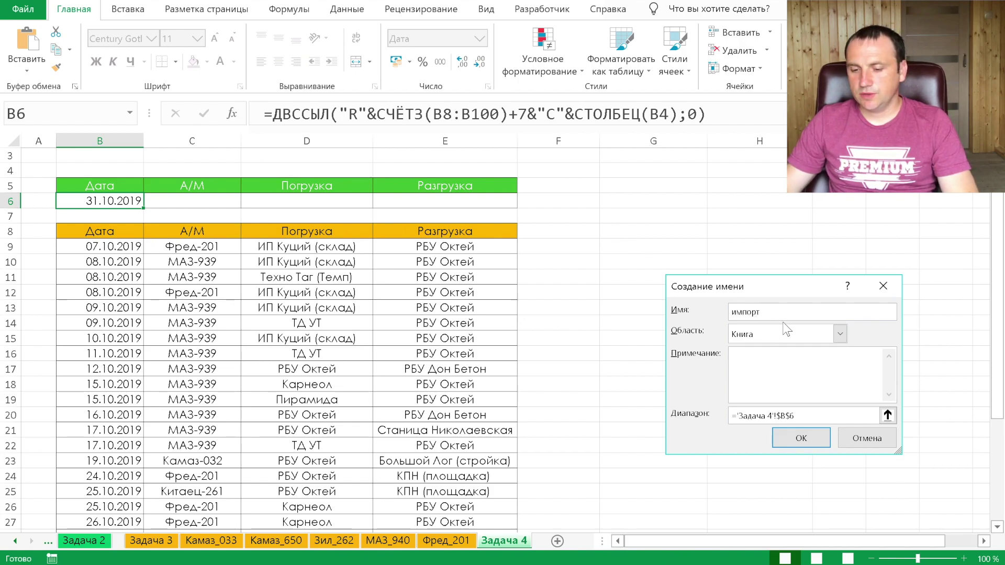
left_click_drag(738, 416, 819, 414)
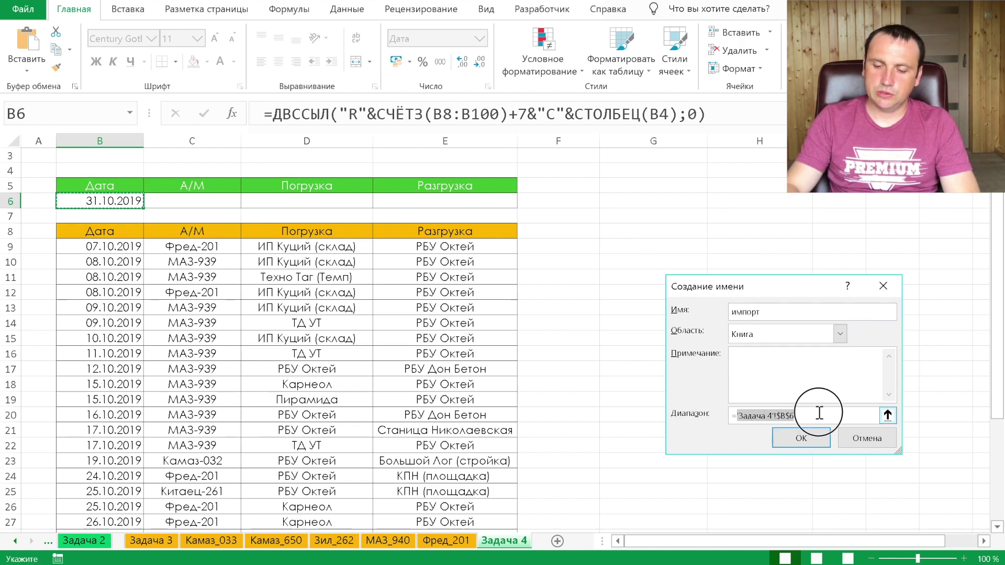
key("BackSpace")
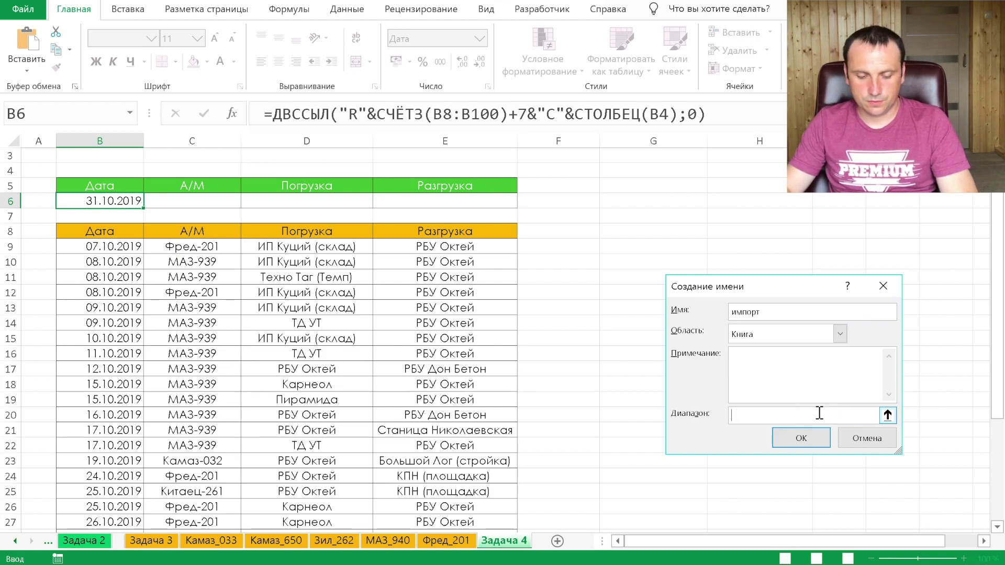
key("ctrl+v")
key("F2")
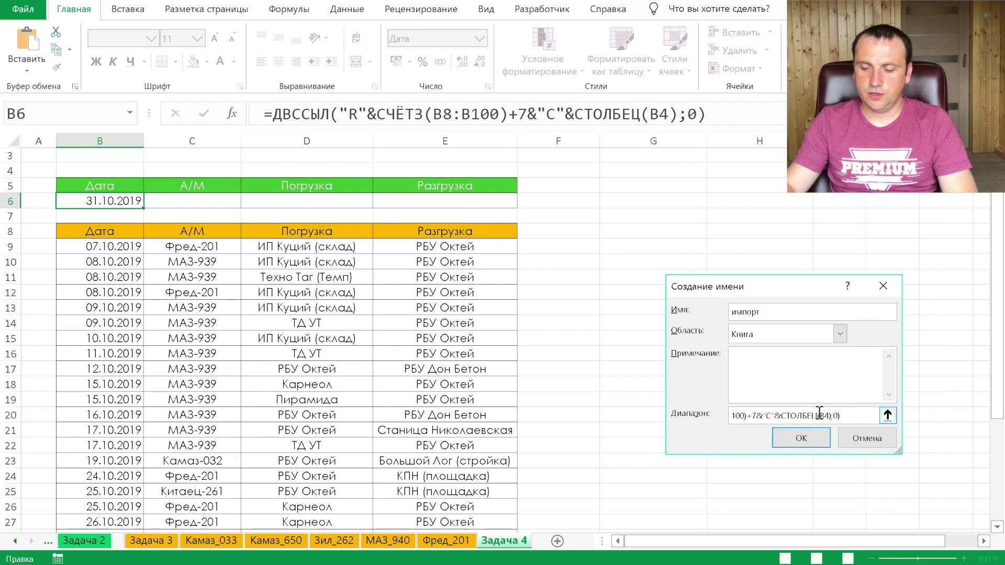
key("Home")
key("Left")
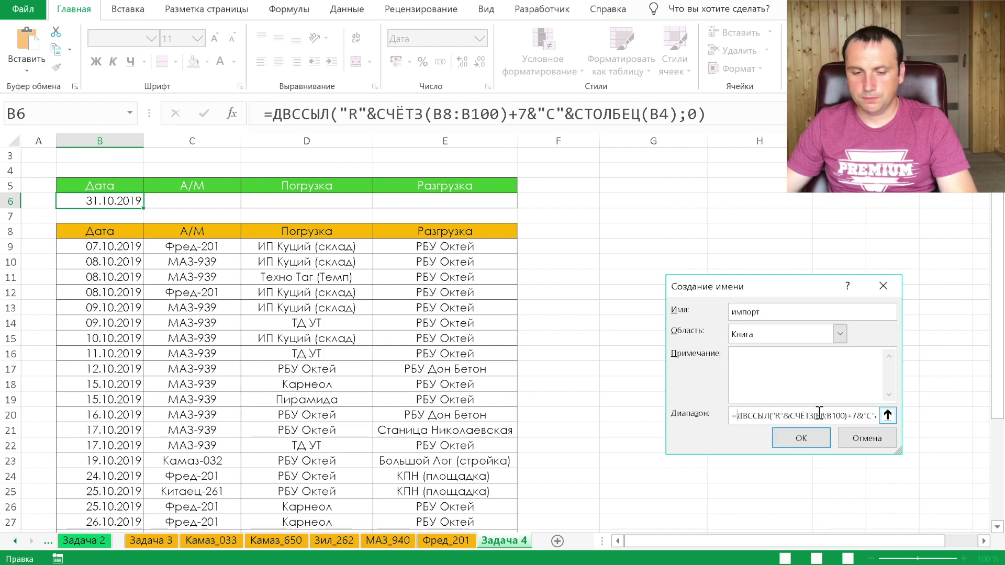
left_click(790, 440)
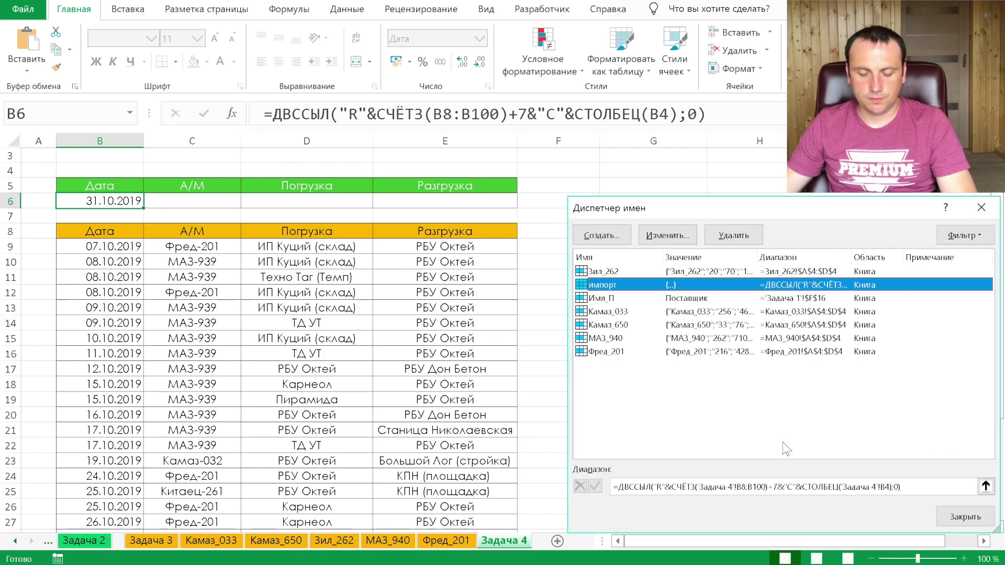
left_click(965, 516)
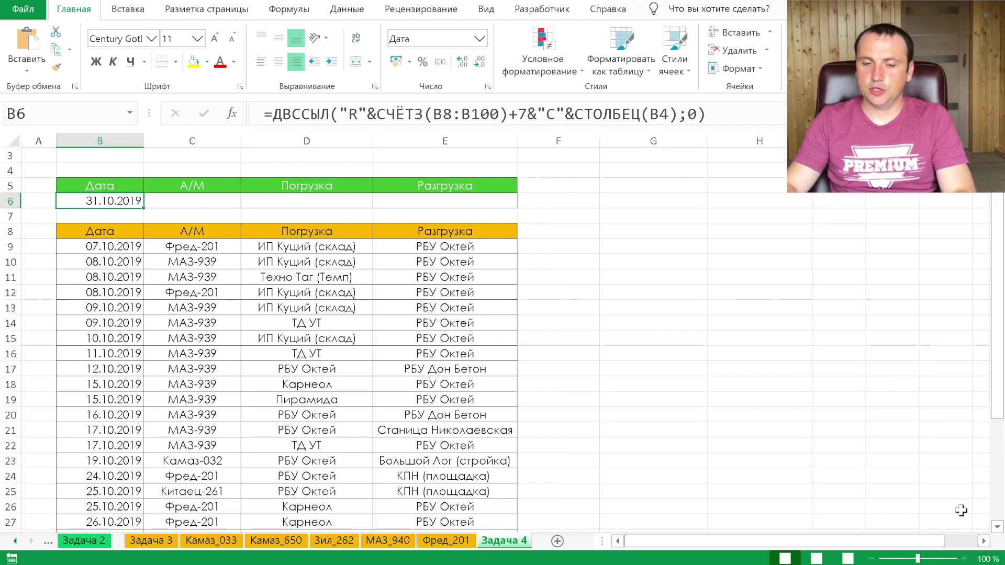
Step: Enter =импорт in B6, fill it across to E6, then jump to the last orange-table date
type("=")
key("F3")
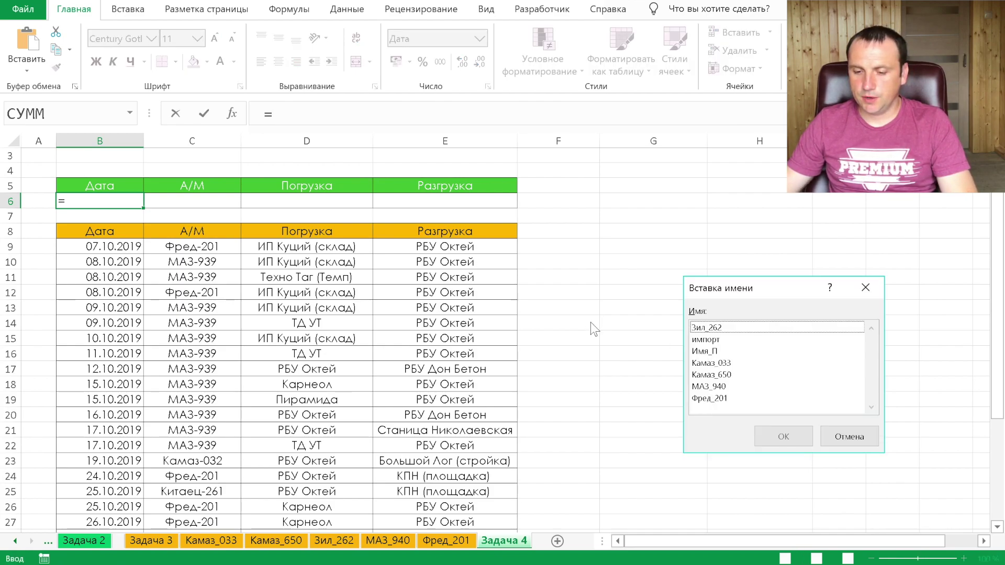
left_click(715, 340)
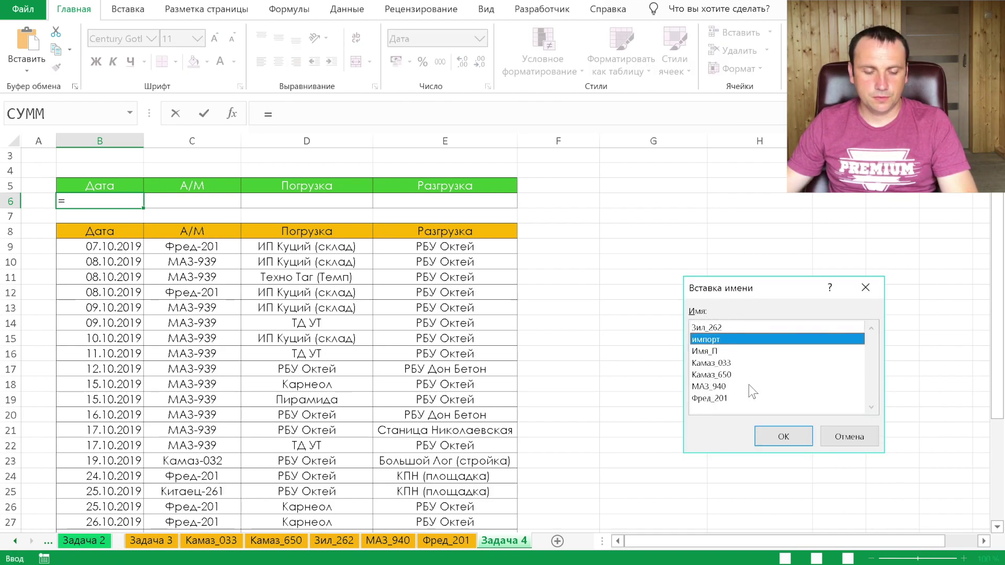
left_click(782, 436)
key("Tab")
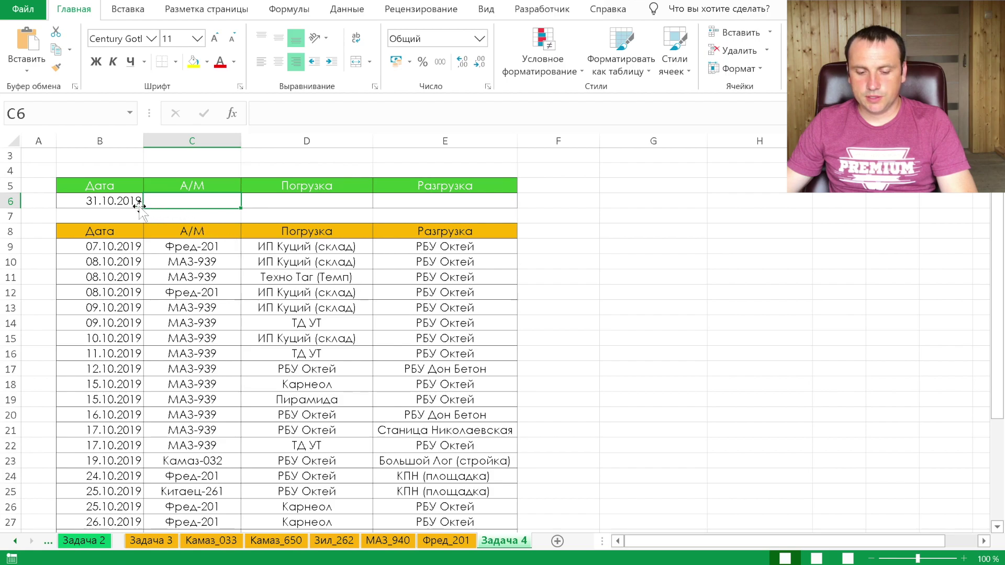
left_click_drag(134, 203, 442, 209)
key("ctrl+r")
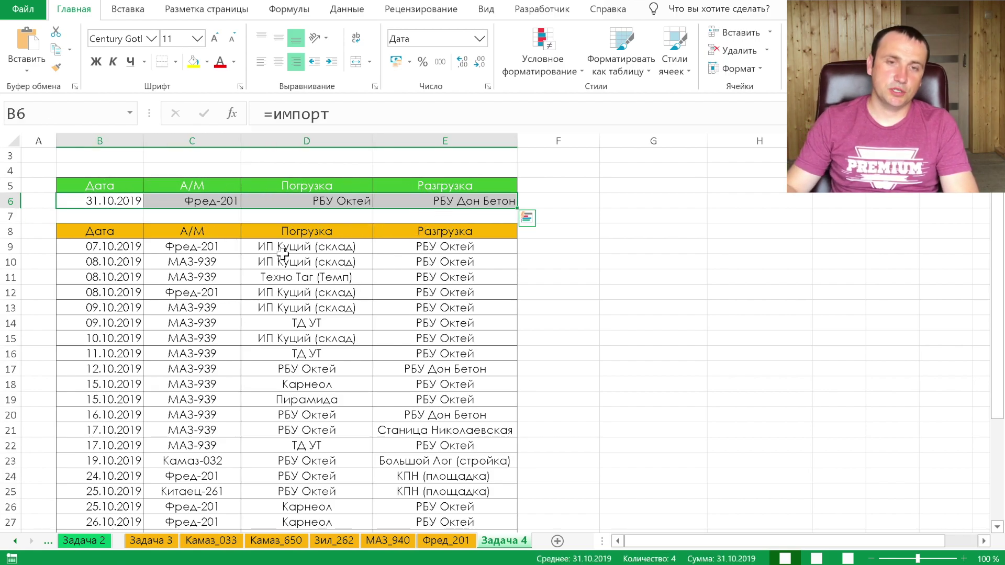
left_click(127, 291)
key("ctrl+Down")
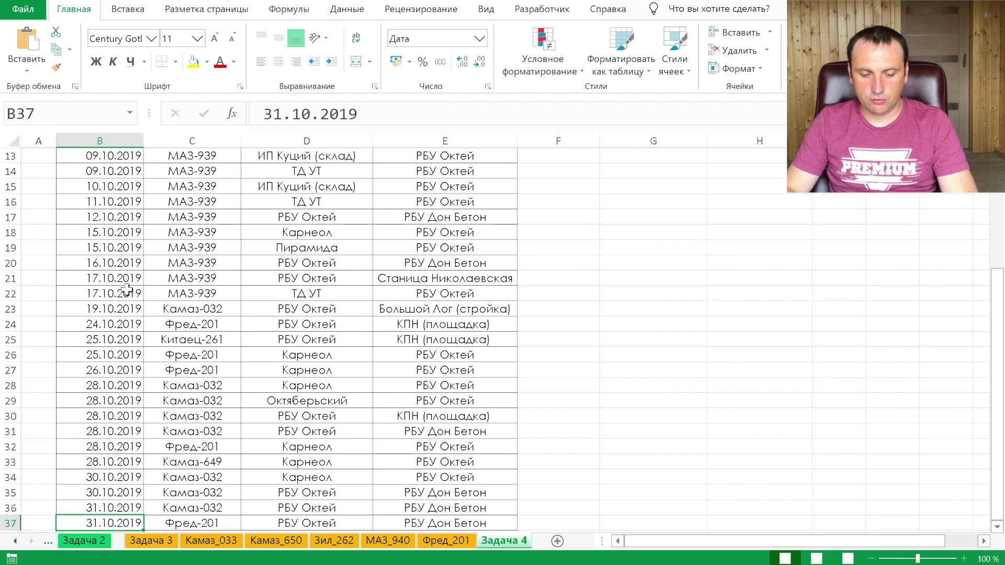
Step: Enter тест into all of B38:E38 and return to the green table to see it update
key("Down")
key("shift+Right")
key("shift+Right")
key("shift+Right")
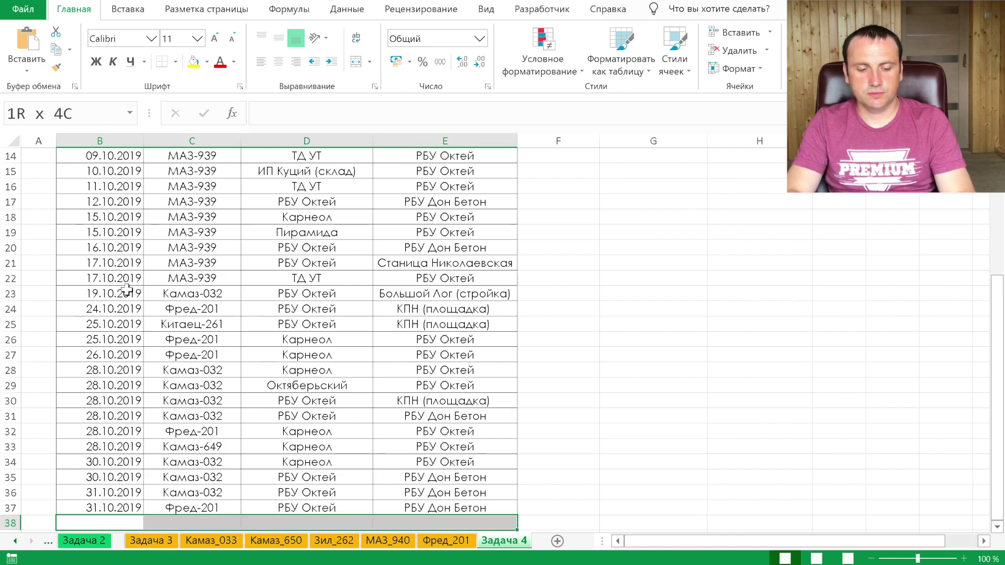
type("тест")
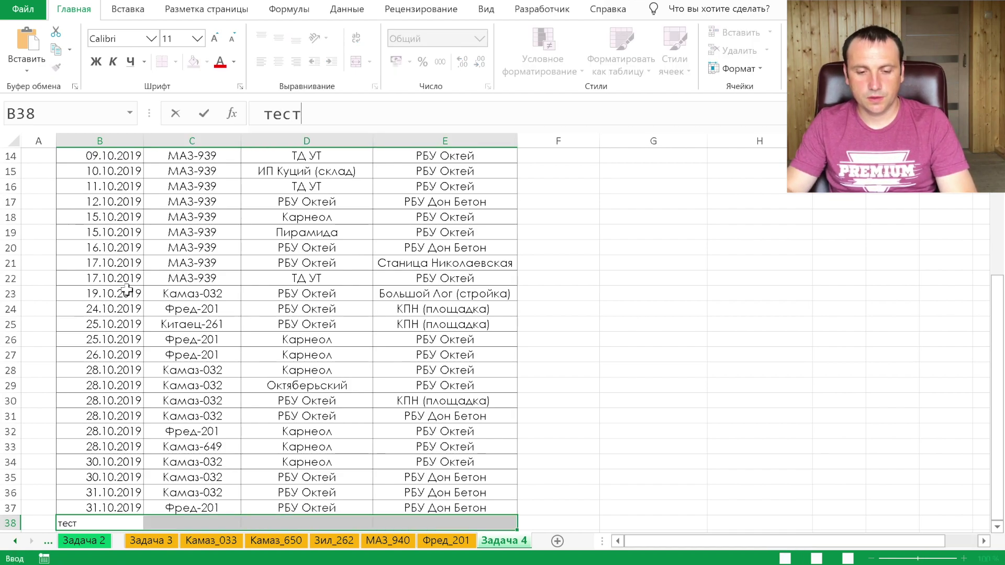
key("ctrl+Return")
key("ctrl+Up")
key("ctrl+Up")
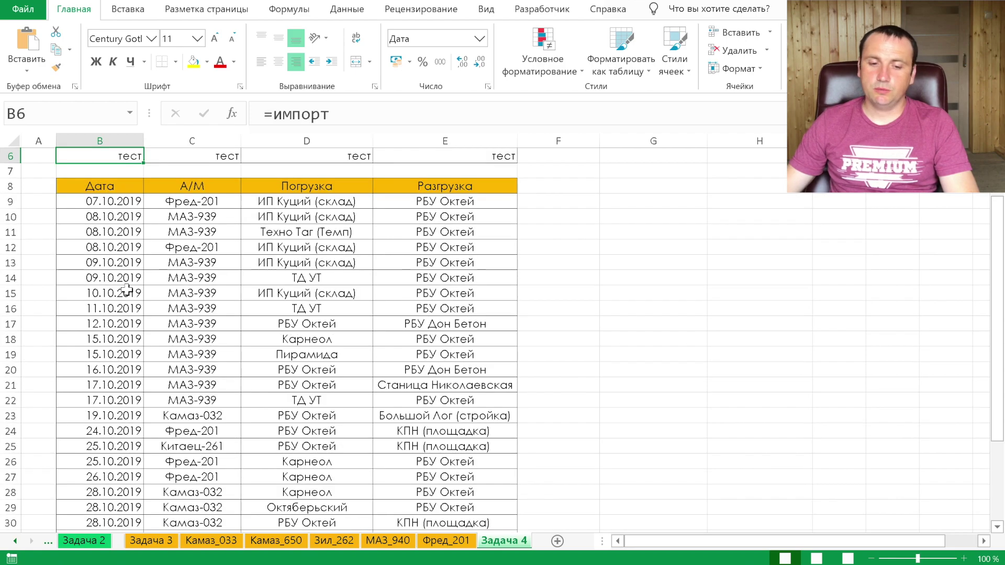
scroll(234, 309, "up", 2)
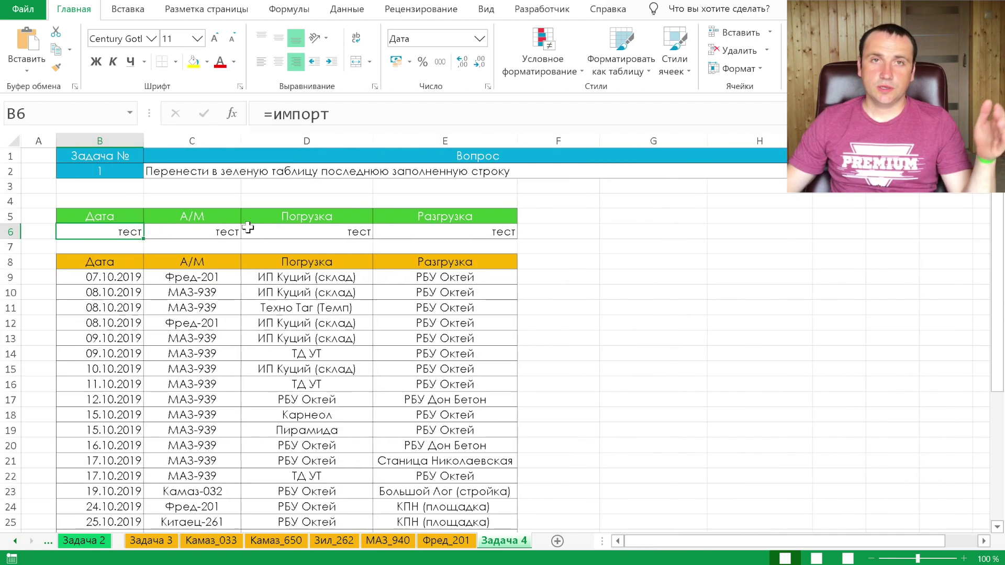